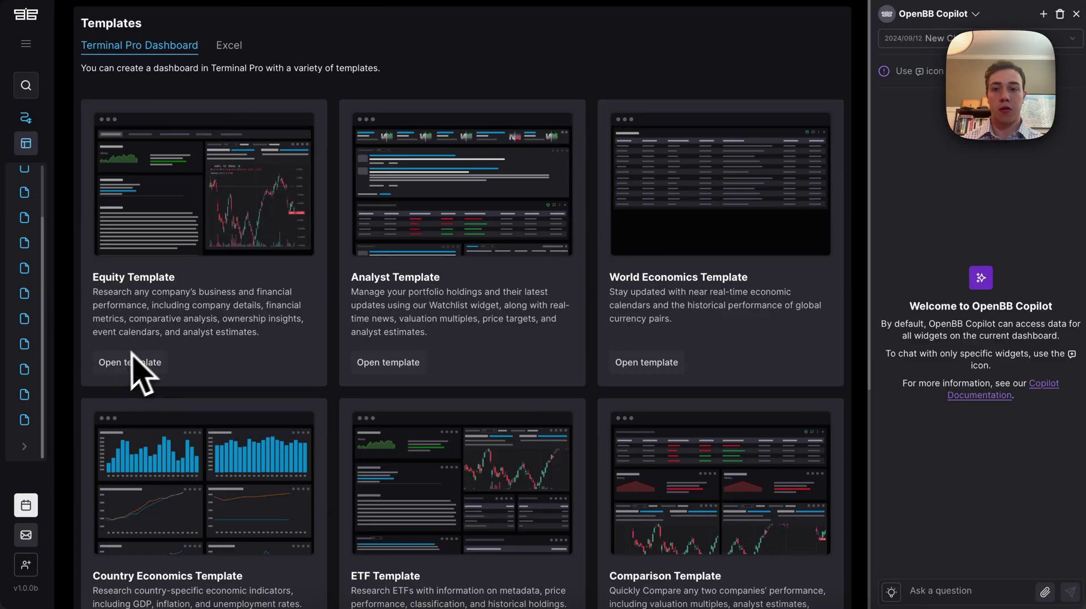
# Open the Equity Template as a dashboard and set its ticker to META
pyautogui.click(145, 365)
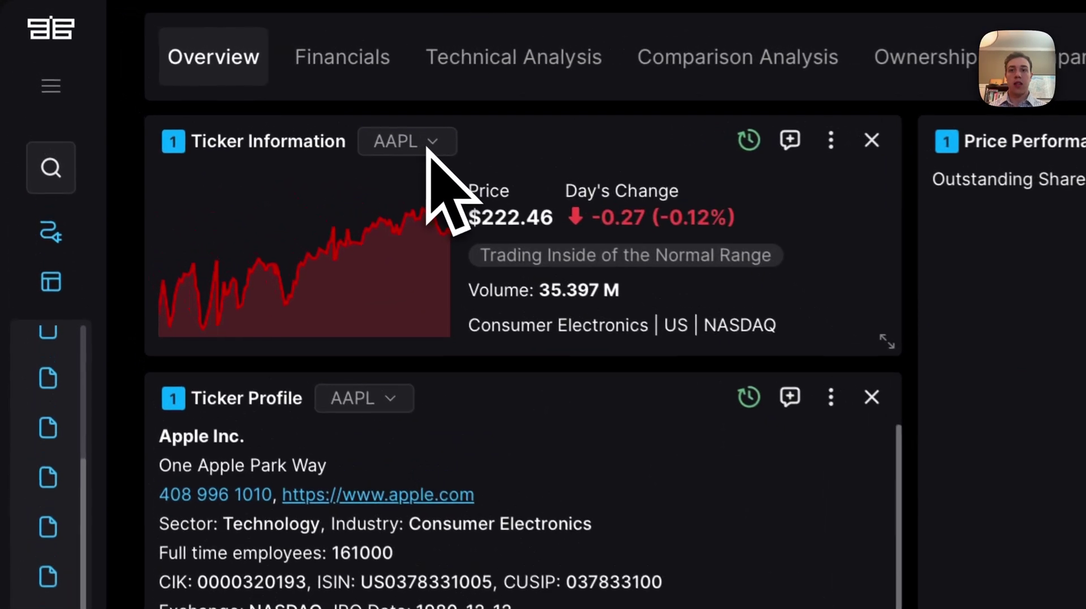
pyautogui.click(362, 122)
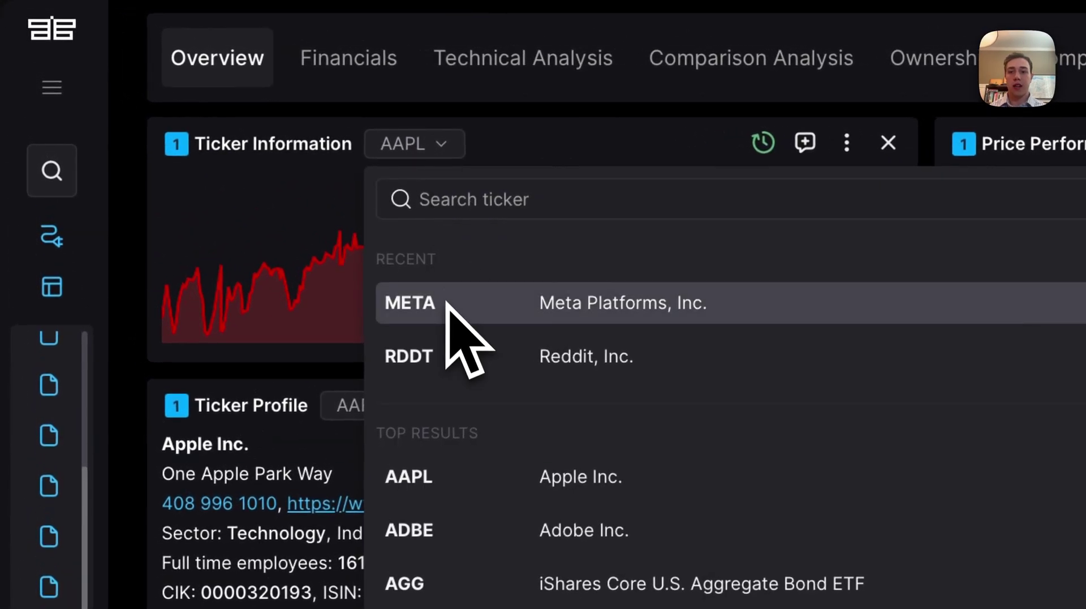
pyautogui.click(376, 259)
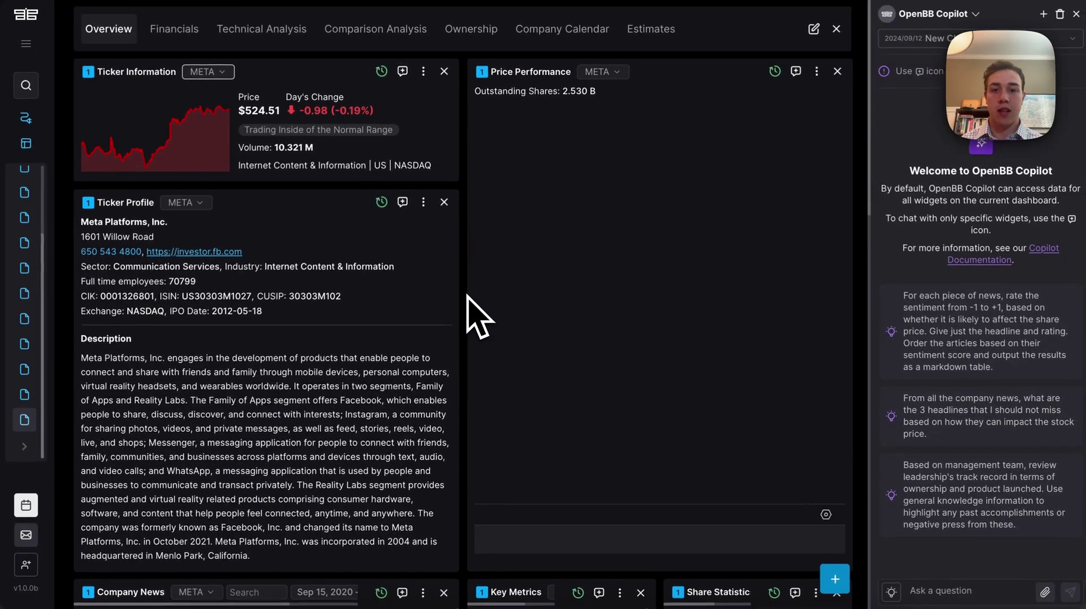
# Review the Overview widgets for META, from ticker profile and price performance down to company news, management team and revenue charts
pyautogui.scroll(-1, 467, 295)
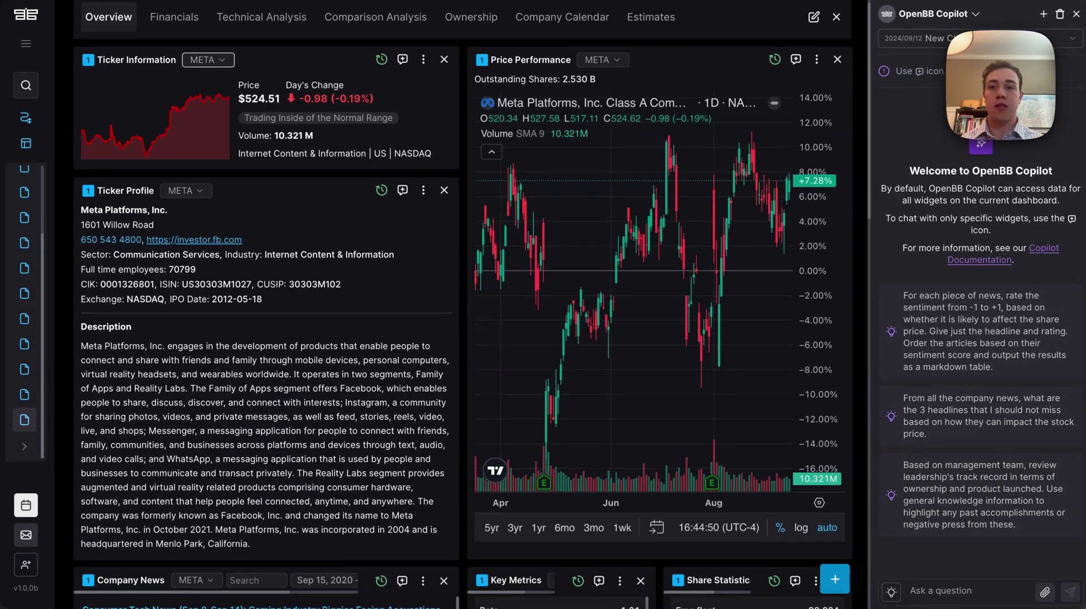
pyautogui.scroll(-1, 467, 295)
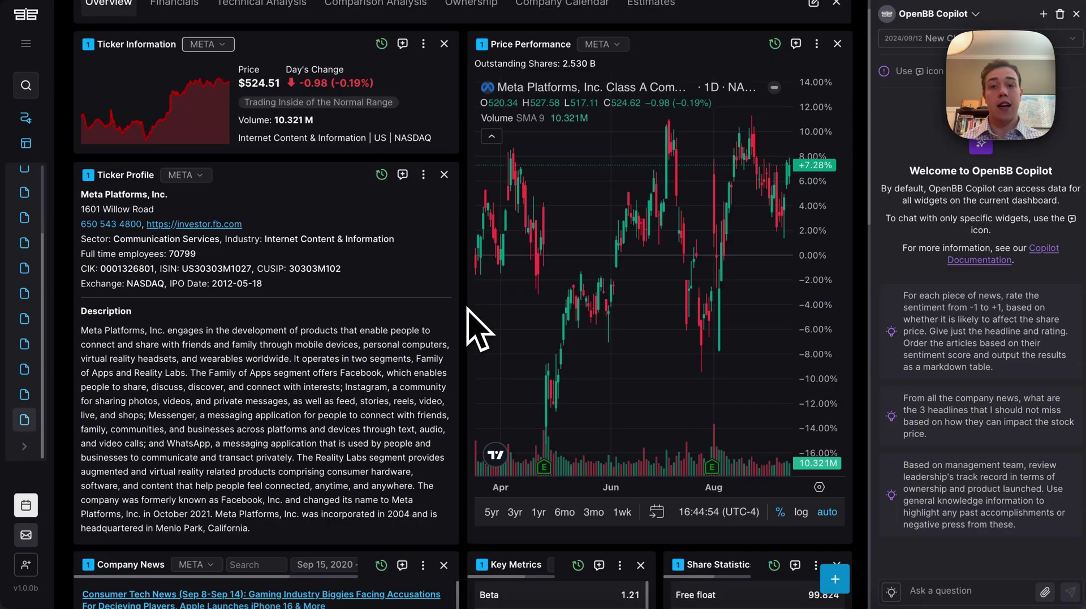
pyautogui.scroll(-2, 473, 327)
pyautogui.scroll(-1, 467, 309)
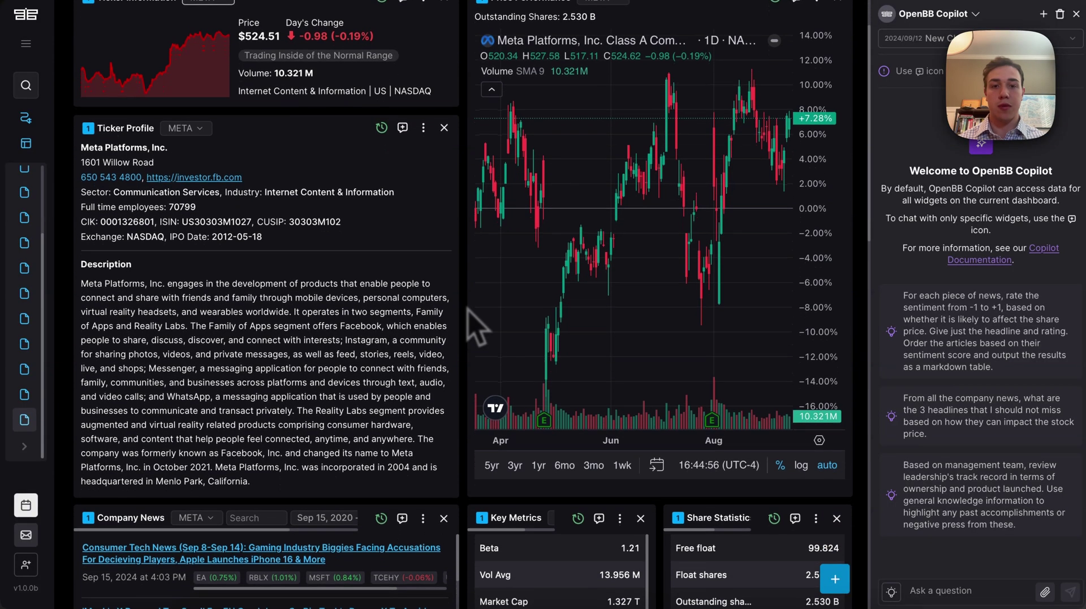
pyautogui.scroll(-10, 456, 430)
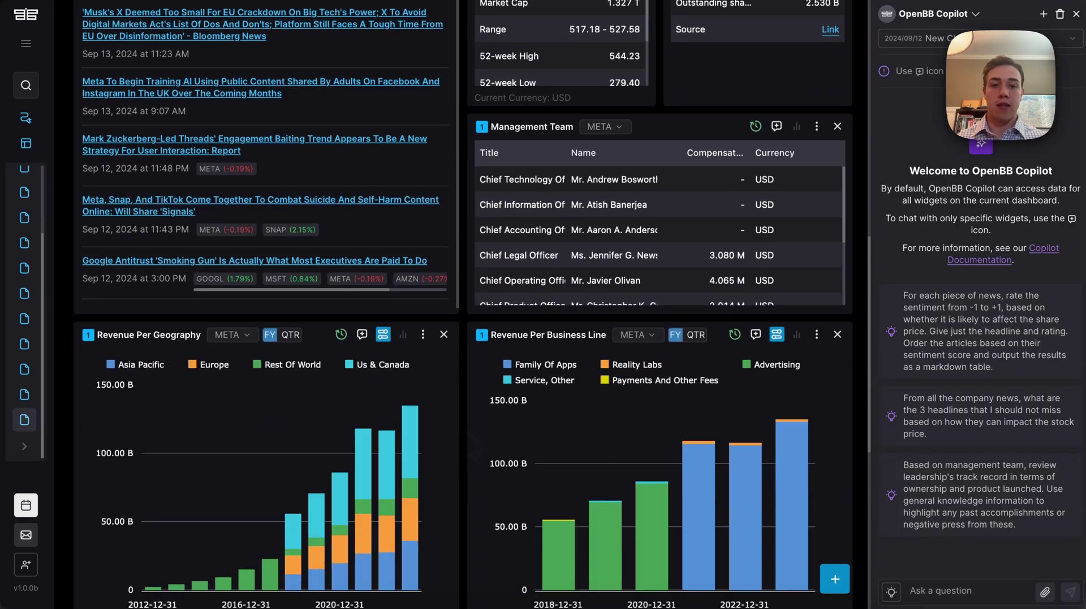
pyautogui.scroll(-3, 465, 428)
pyautogui.scroll(-1, 463, 302)
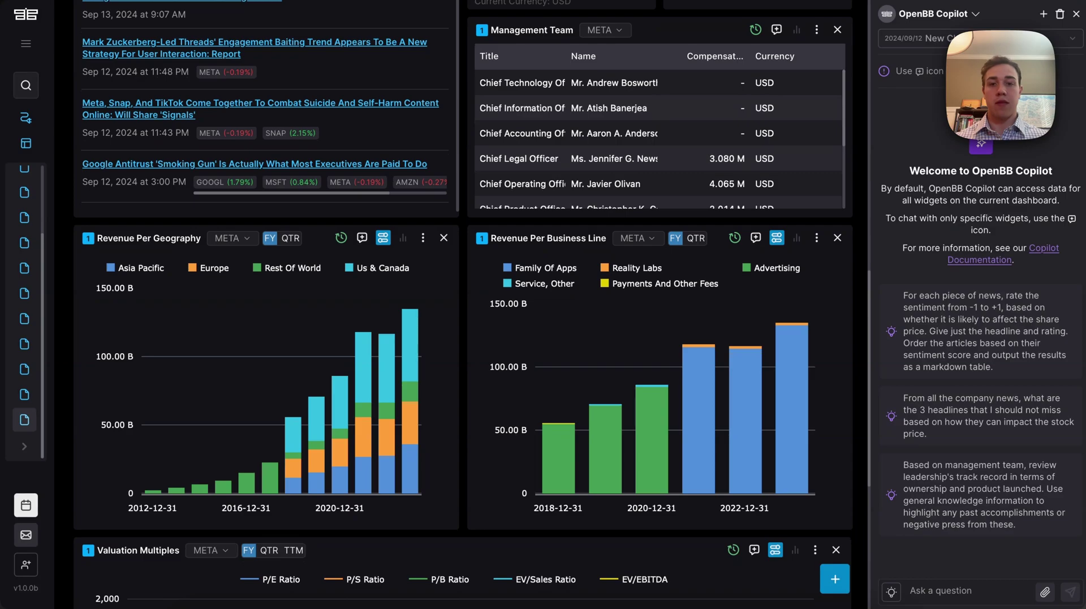
pyautogui.scroll(-2, 469, 419)
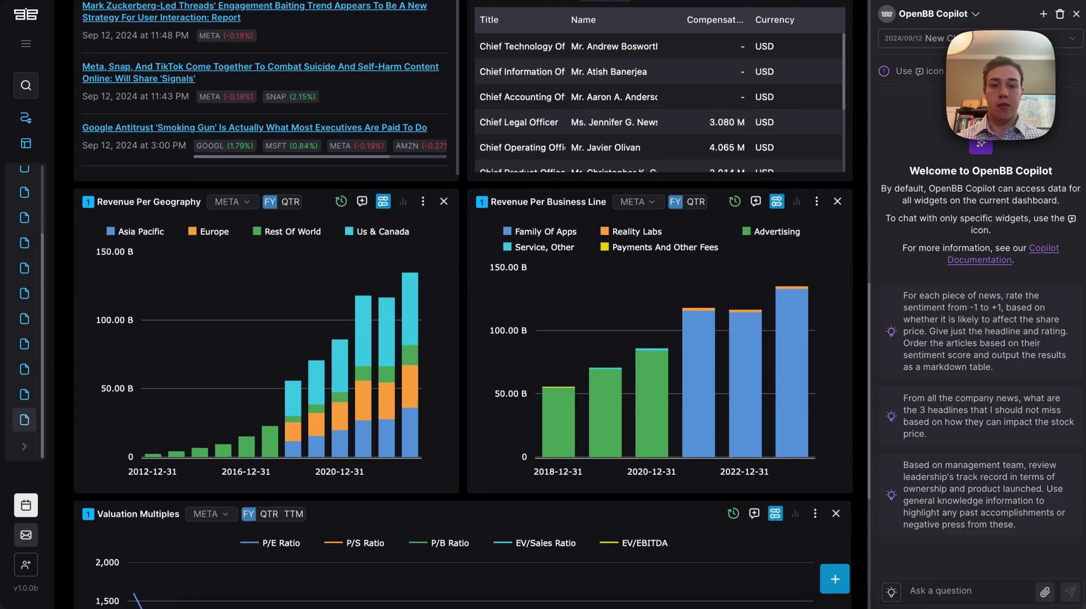
pyautogui.scroll(-2, 478, 429)
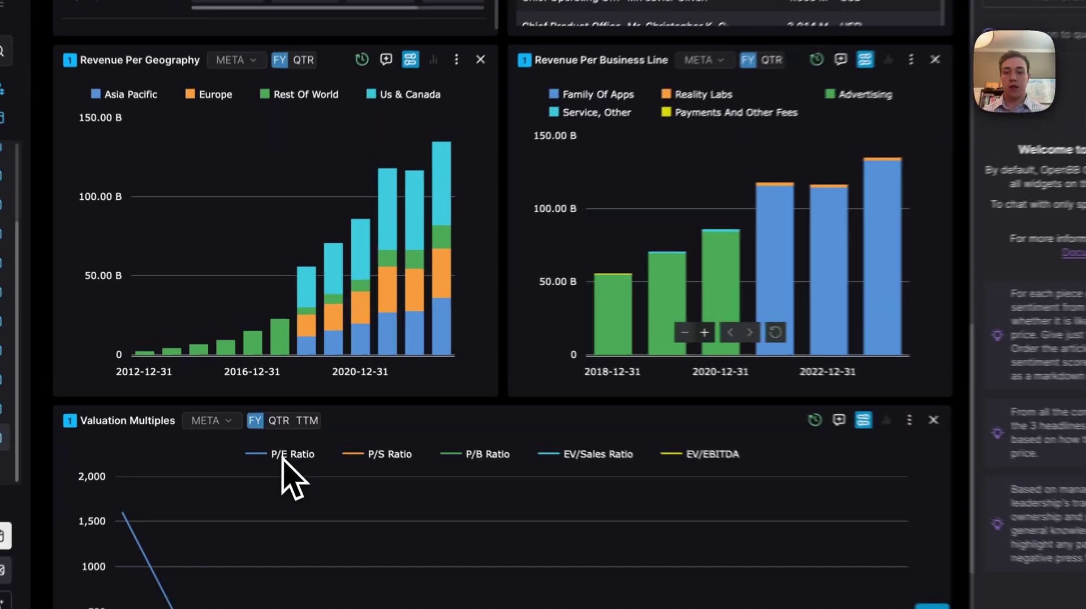
# Hide the P/E Ratio series in the Valuation Multiples chart, switching its period to QTR and back to FY
pyautogui.click(261, 437)
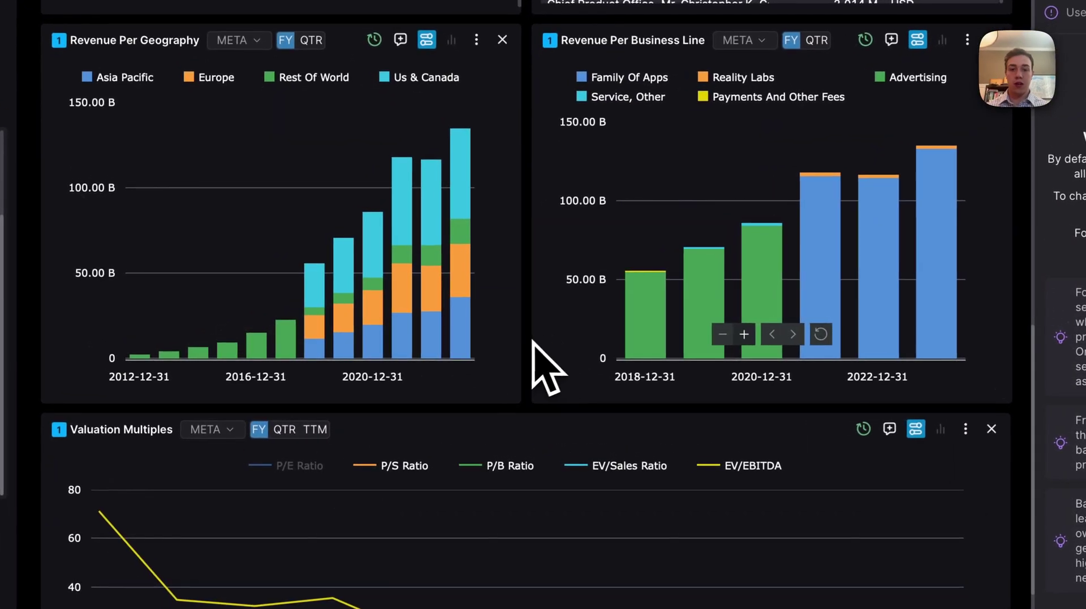
pyautogui.click(282, 327)
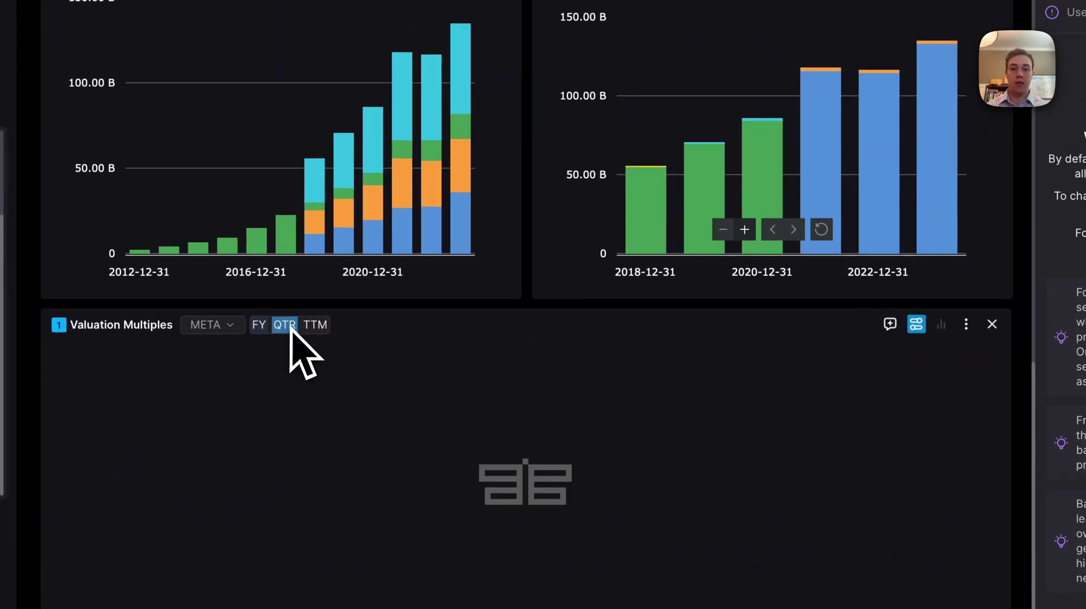
pyautogui.click(260, 325)
# View the Financials tab and add three new dashboard tabs named IS, BS and CF
pyautogui.scroll(10, 523, 243)
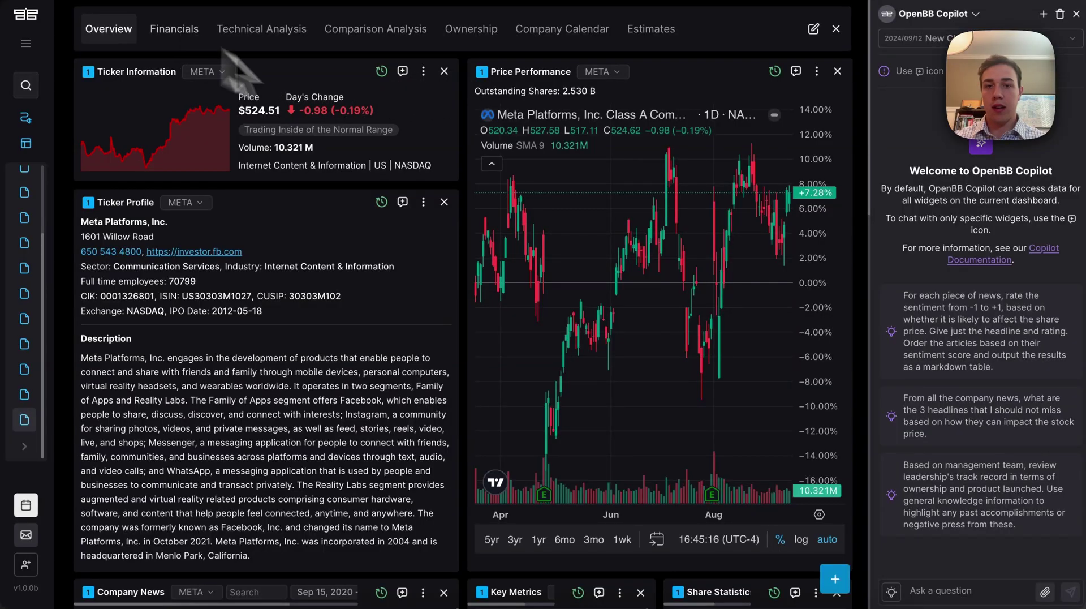
pyautogui.click(176, 29)
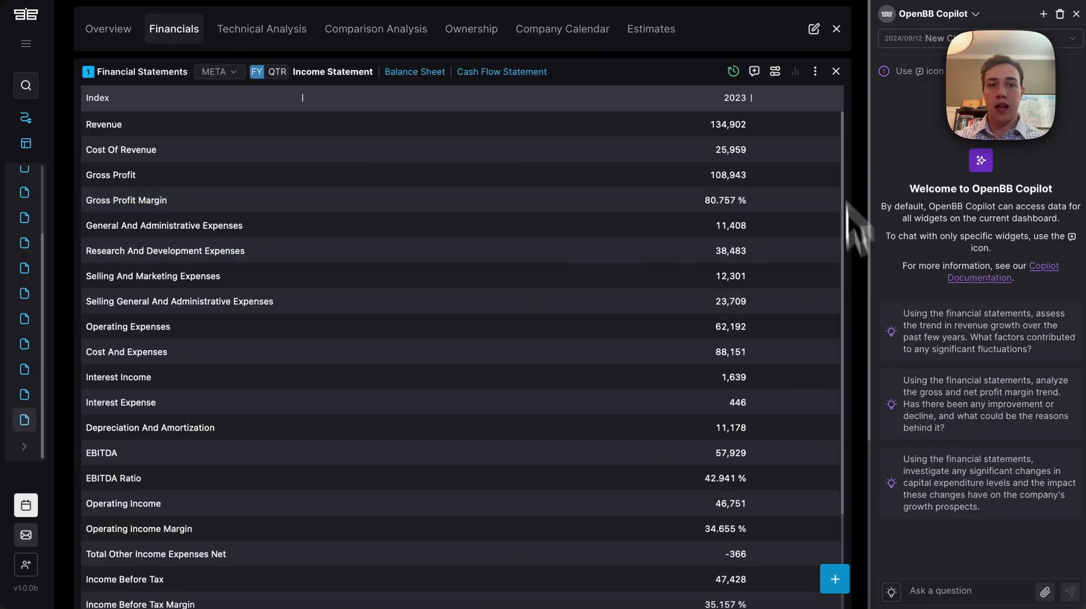
pyautogui.click(813, 28)
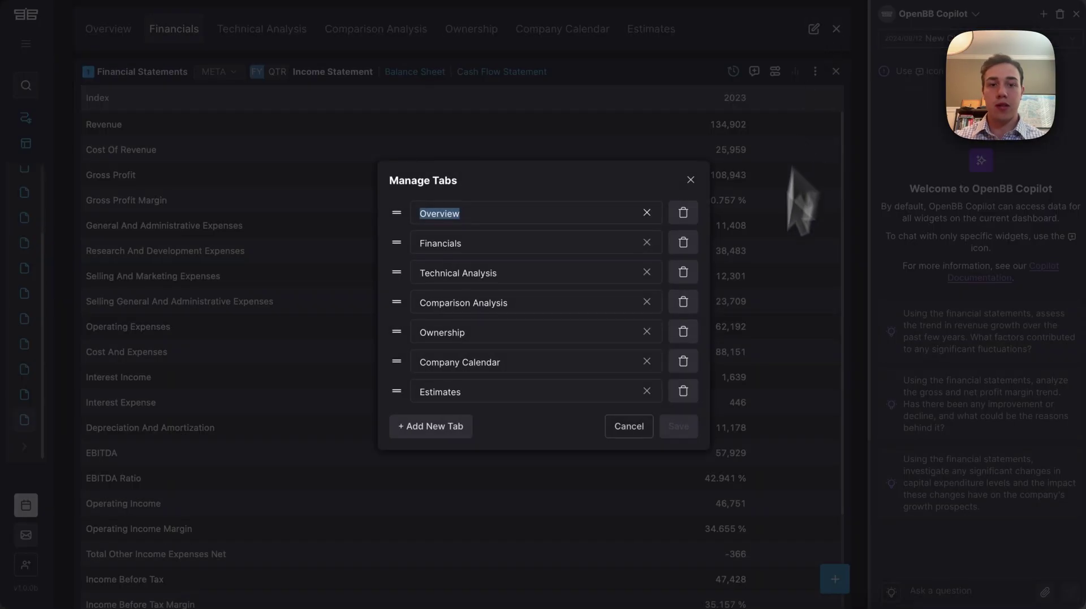
pyautogui.click(435, 429)
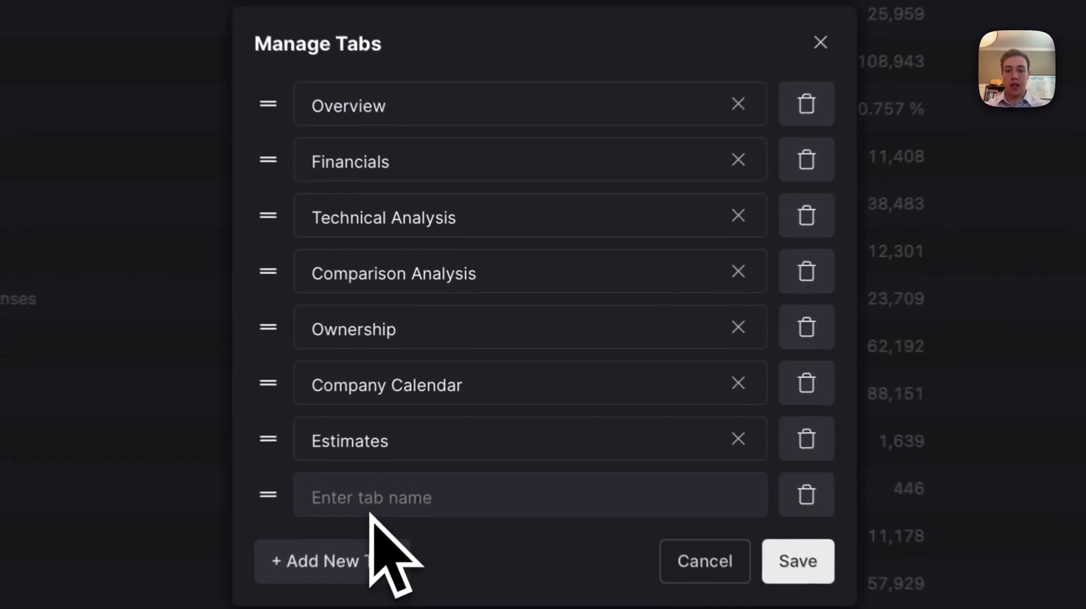
pyautogui.write('IS')
pyautogui.click(423, 445)
pyautogui.write('BS')
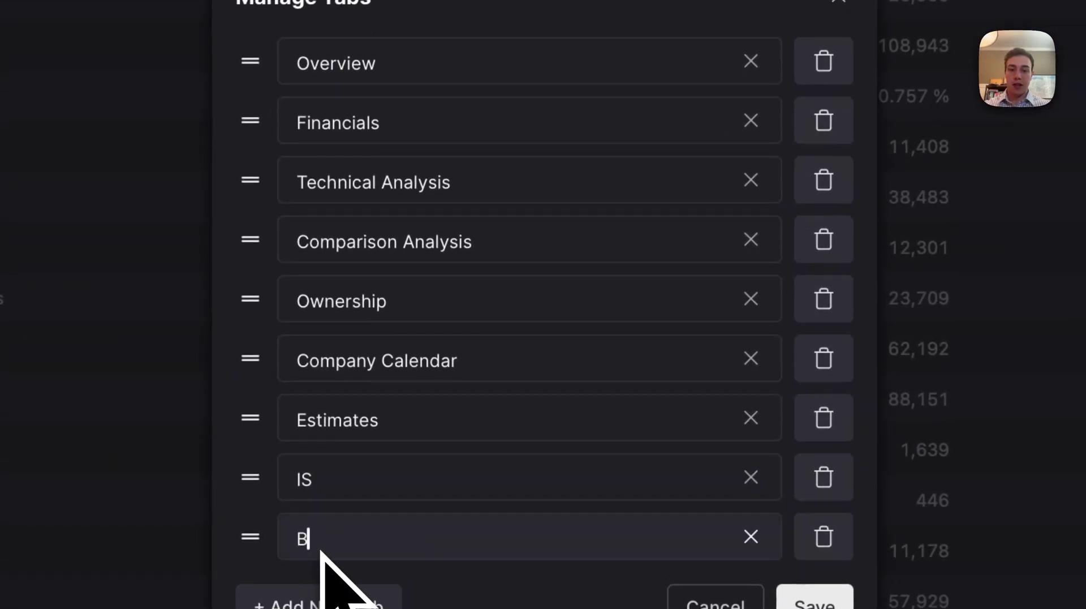
pyautogui.click(317, 597)
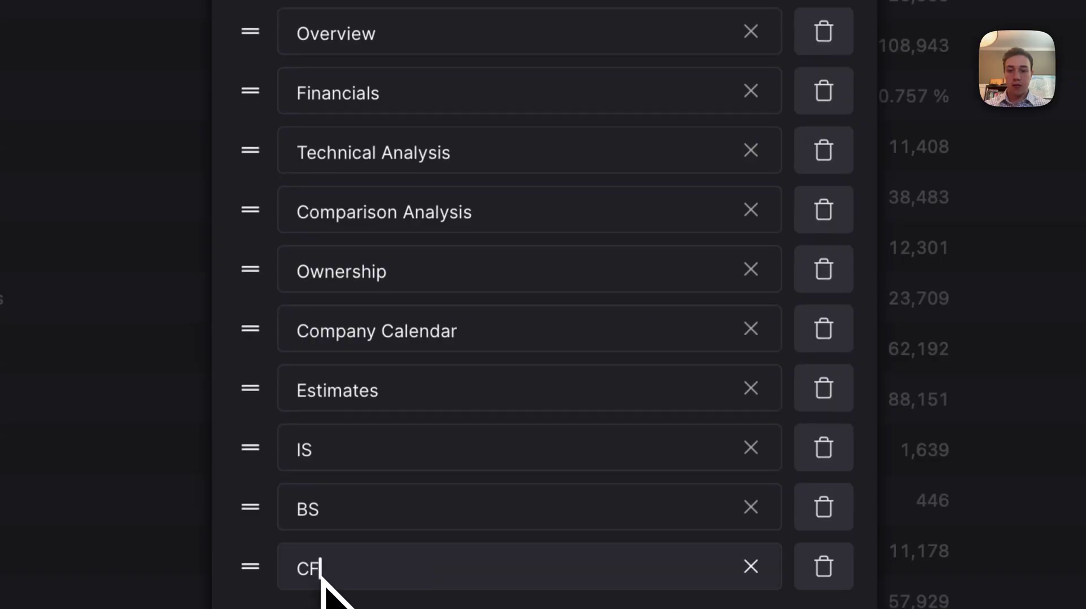
# Move the IS, BS and CF tabs directly after Overview and delete the Financials tab, saving the tab changes
pyautogui.moveTo(250, 448); pyautogui.dragTo(249, 92)
pyautogui.moveTo(250, 507); pyautogui.dragTo(258, 129)
pyautogui.moveTo(250, 566); pyautogui.dragTo(254, 205)
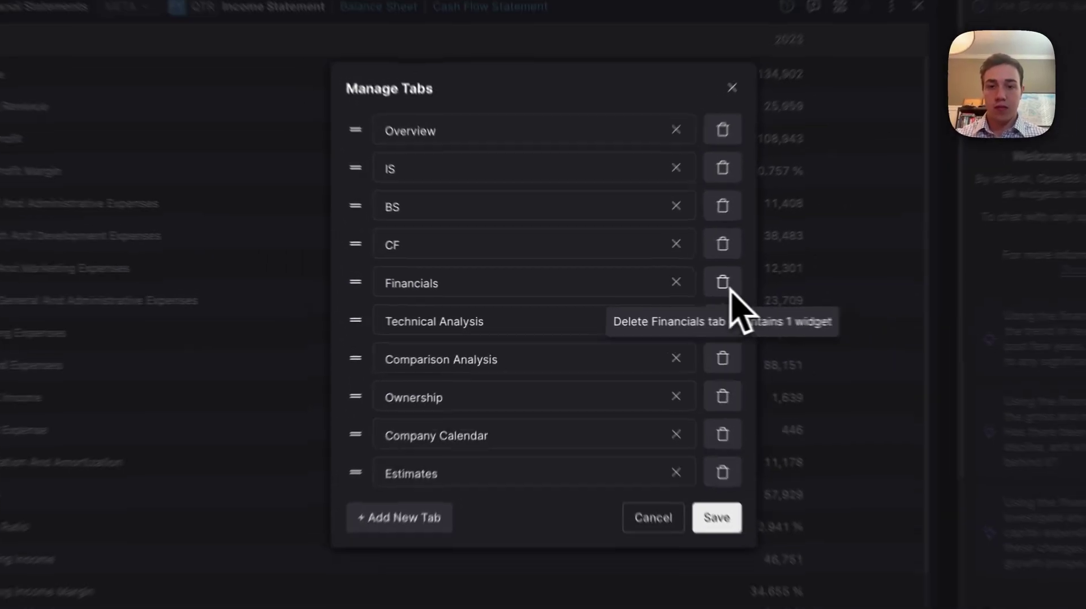
pyautogui.click(724, 282)
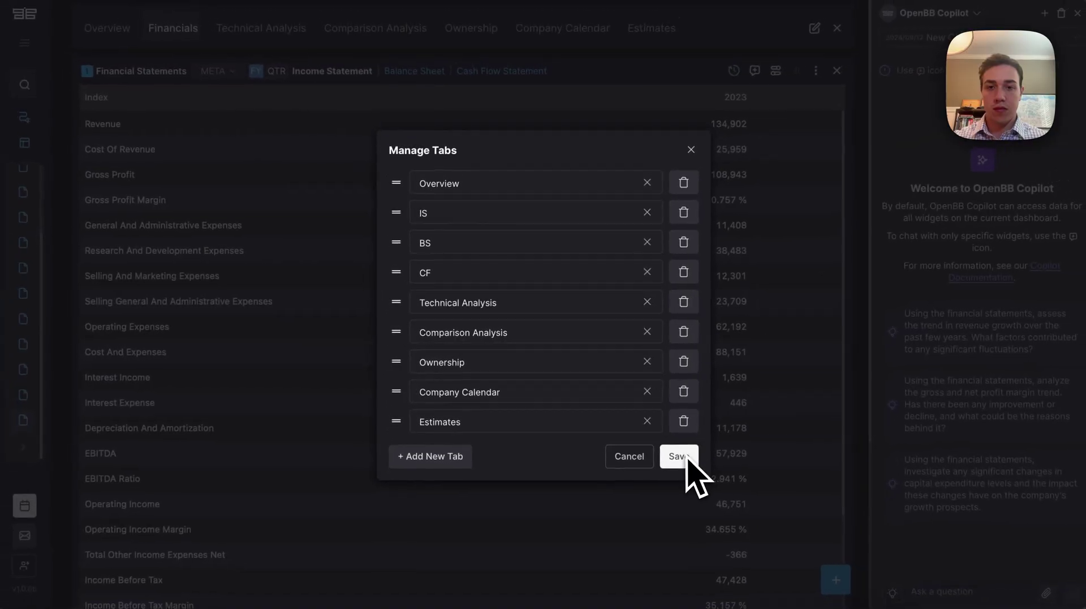
pyautogui.click(716, 517)
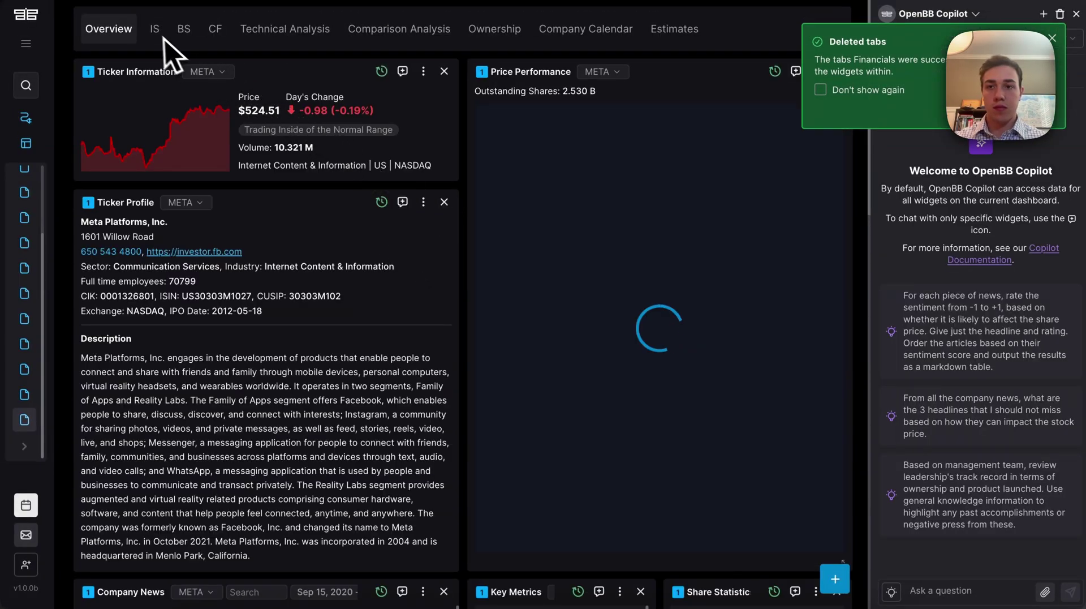
# Add the Financial Statements widget to the IS tab, searching the widgets for "financia"
pyautogui.click(154, 31)
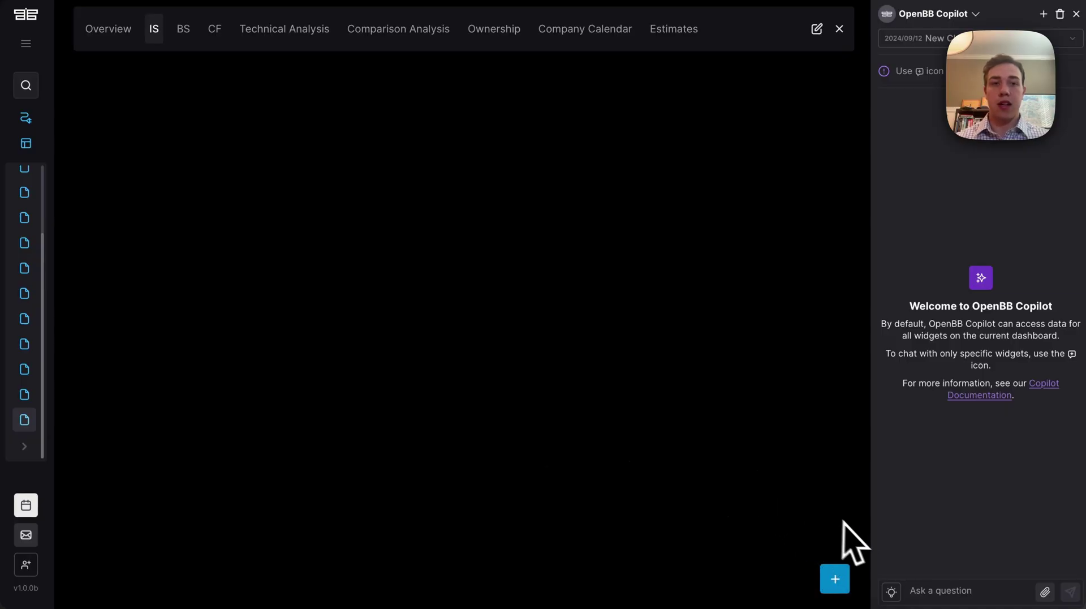
pyautogui.click(836, 579)
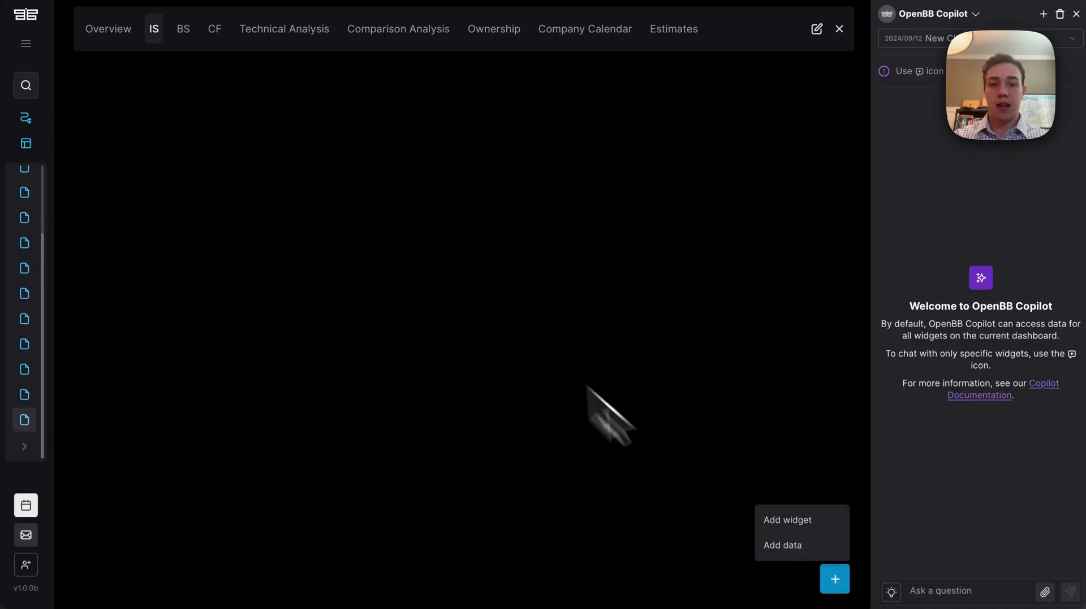
pyautogui.click(792, 520)
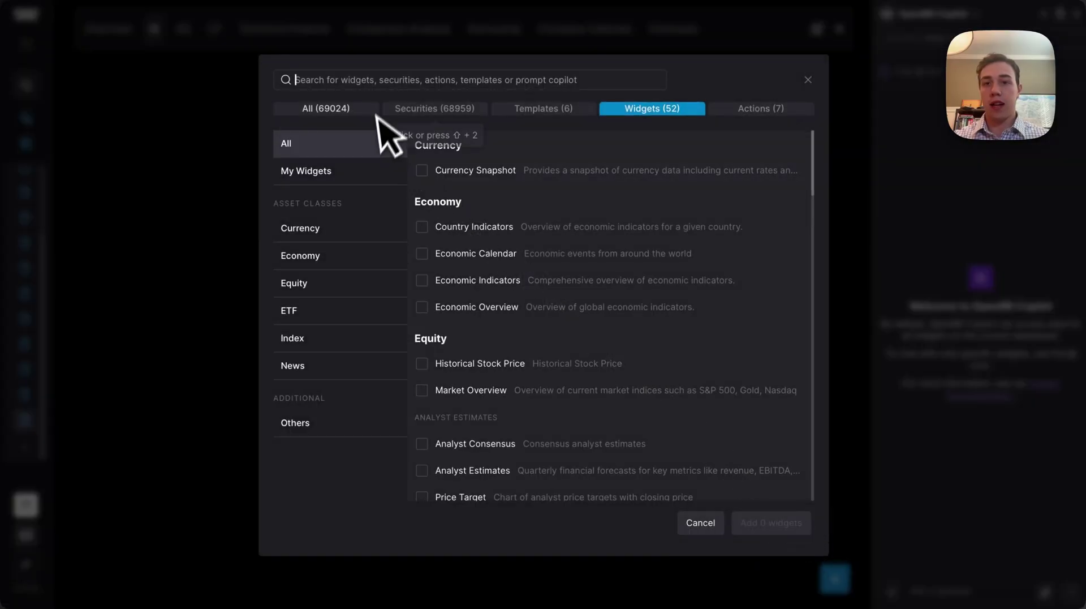
pyautogui.write('financia')
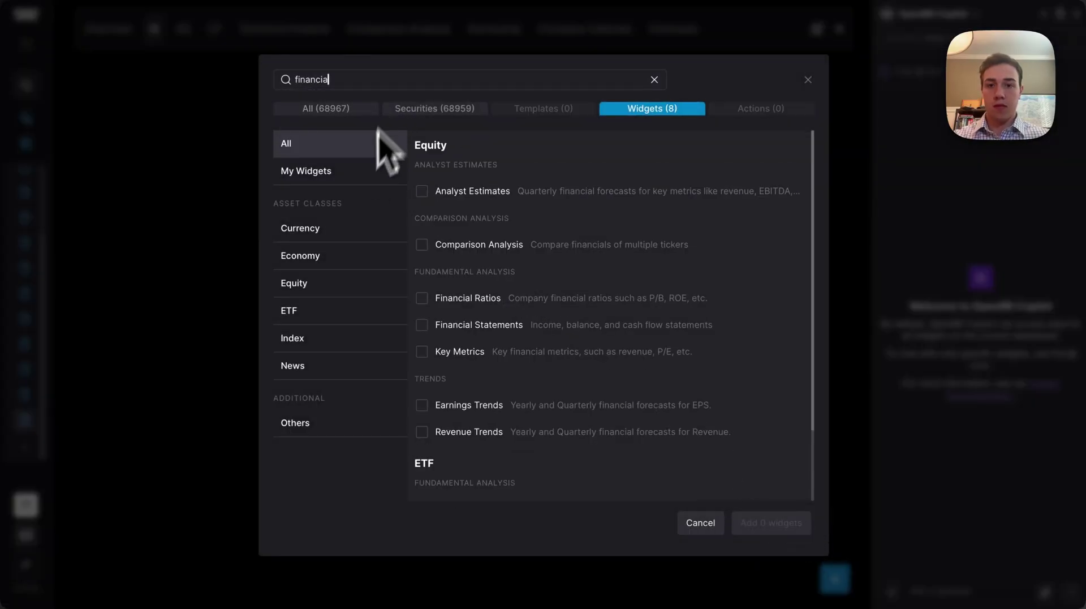
pyautogui.click(432, 327)
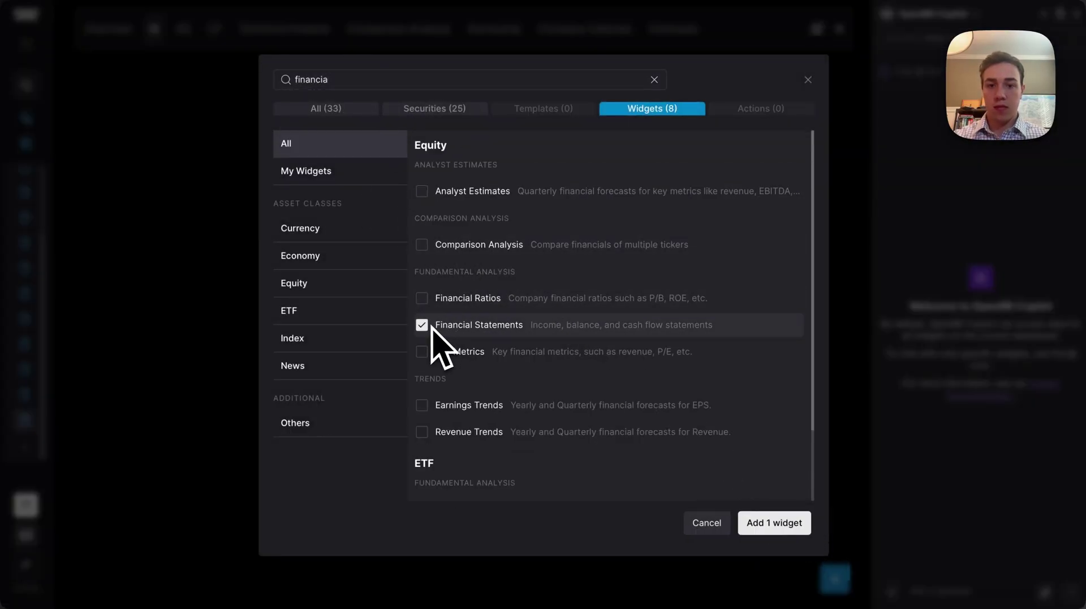
pyautogui.click(770, 525)
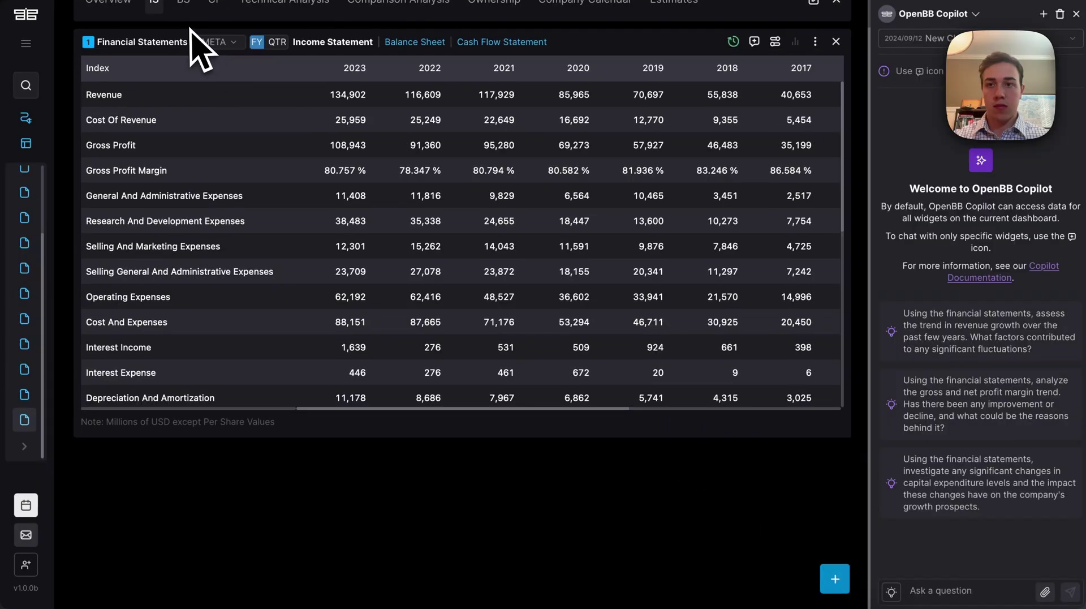
# Add the Financial Statements widget to the BS tab, searching the widgets for "Financial"
pyautogui.click(185, 9)
pyautogui.click(842, 586)
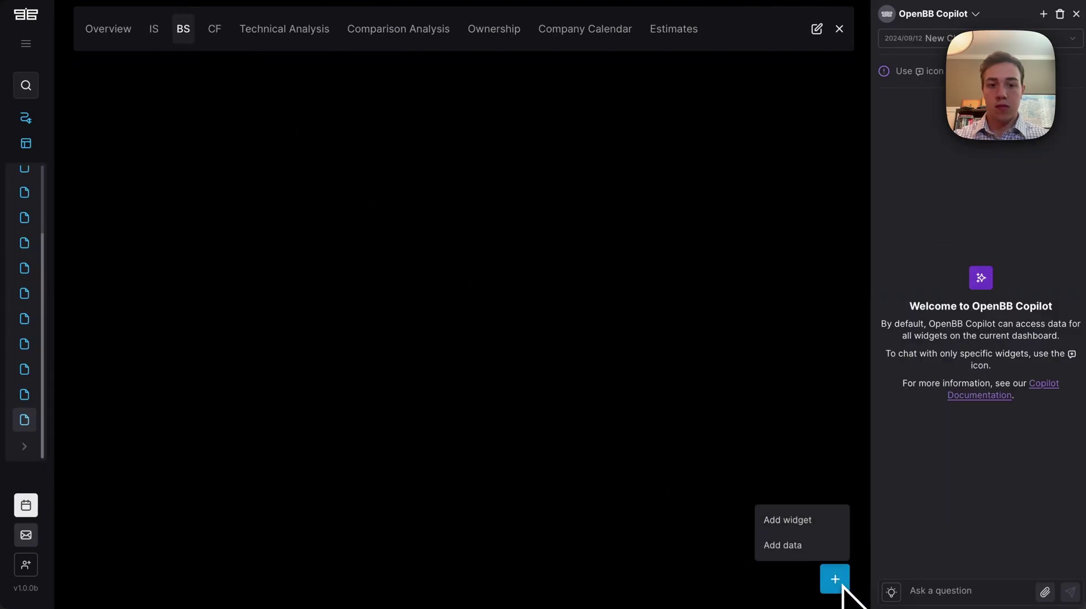
pyautogui.click(787, 519)
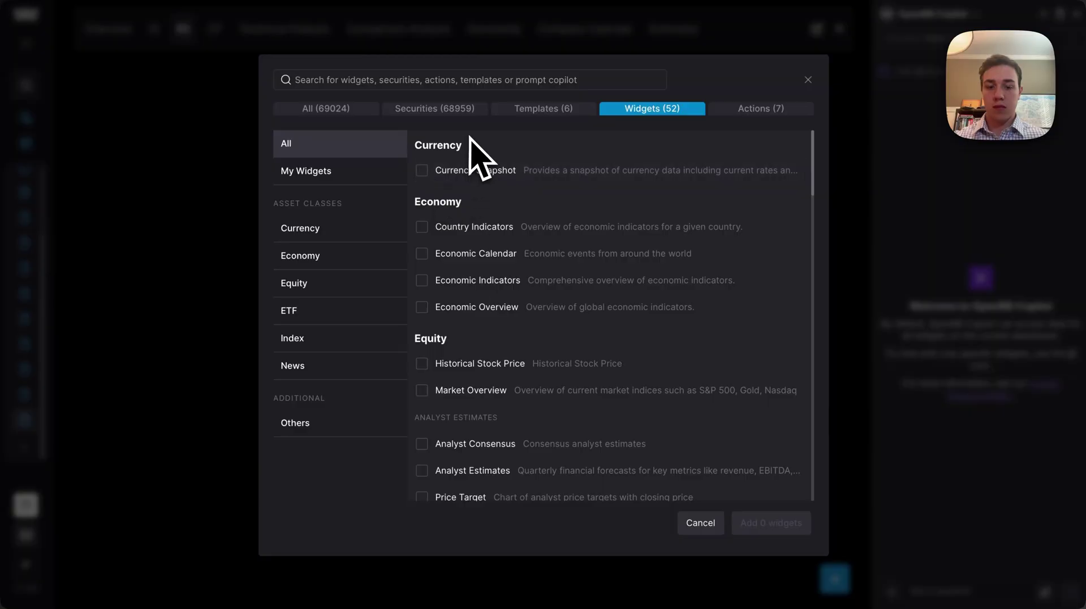
pyautogui.write('financ')
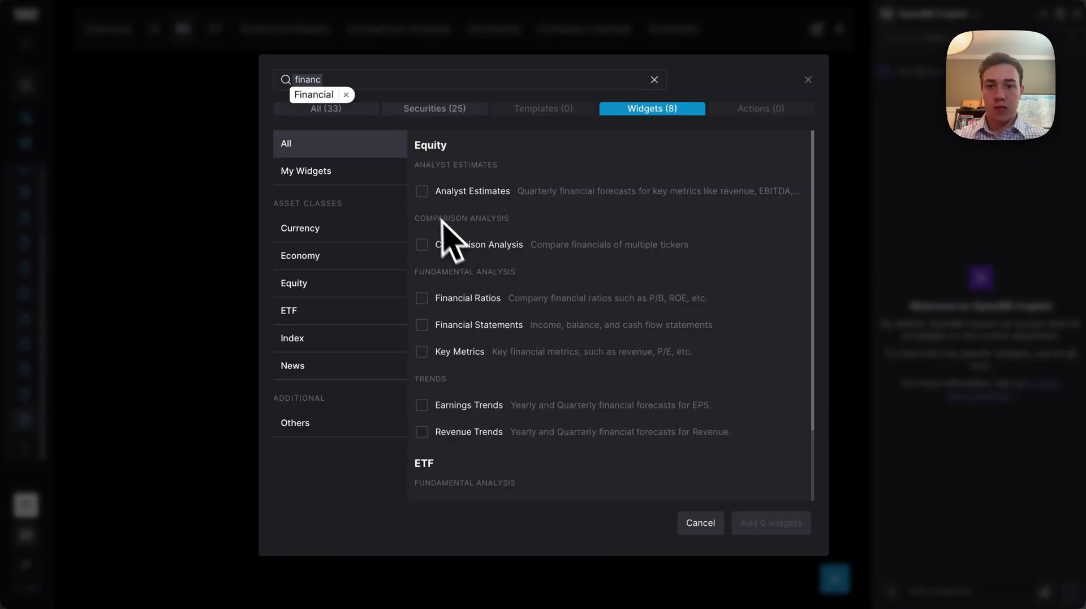
pyautogui.press('Tab')
pyautogui.click(422, 324)
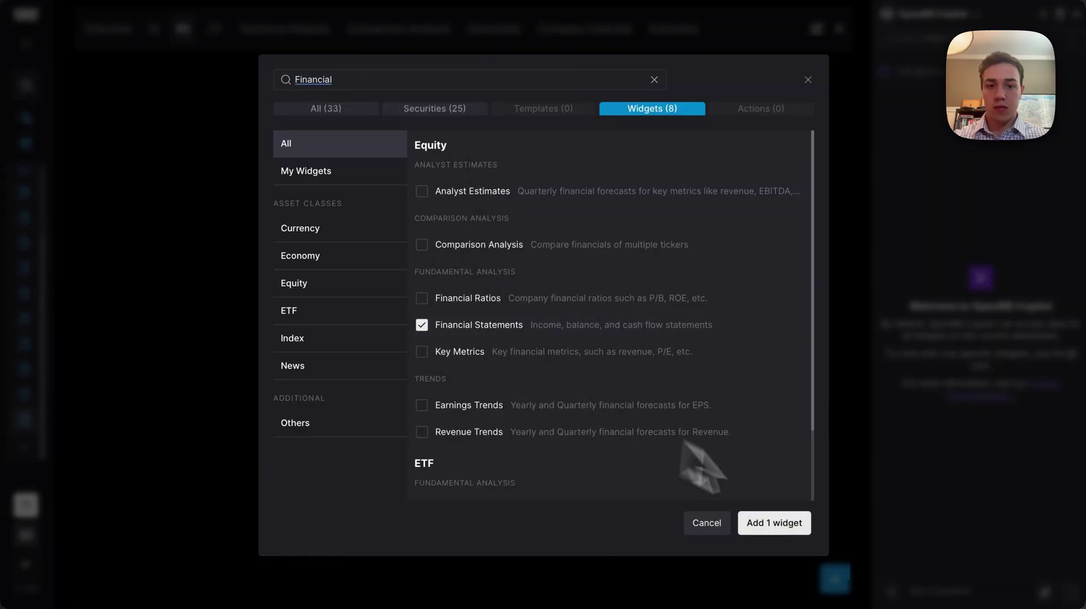
pyautogui.click(780, 522)
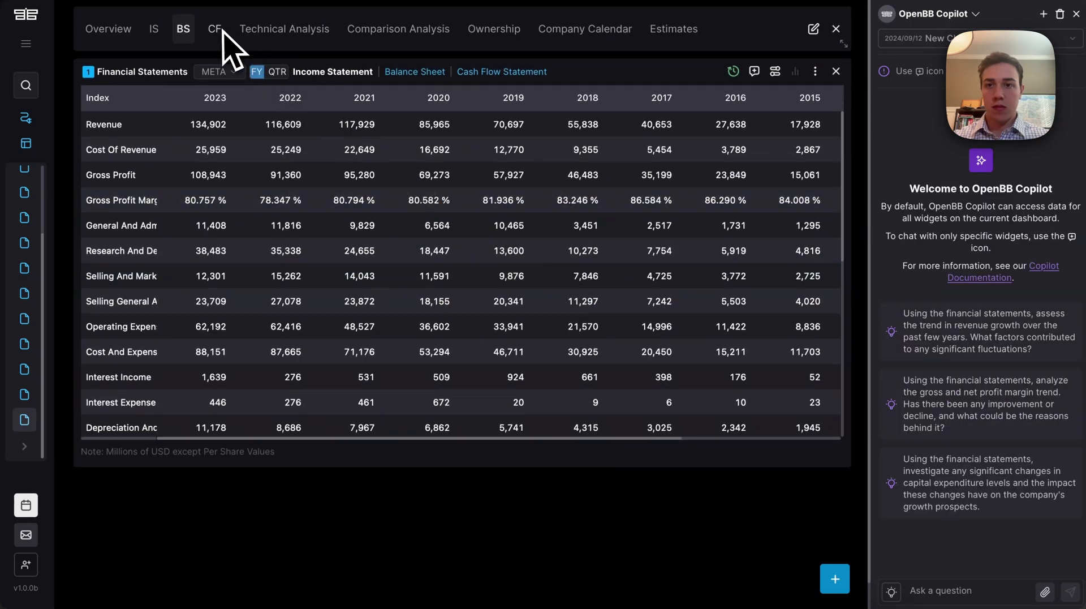
# Add the Financial Statements widget to the CF tab, searching the widgets for "financial"
pyautogui.click(223, 32)
pyautogui.click(835, 576)
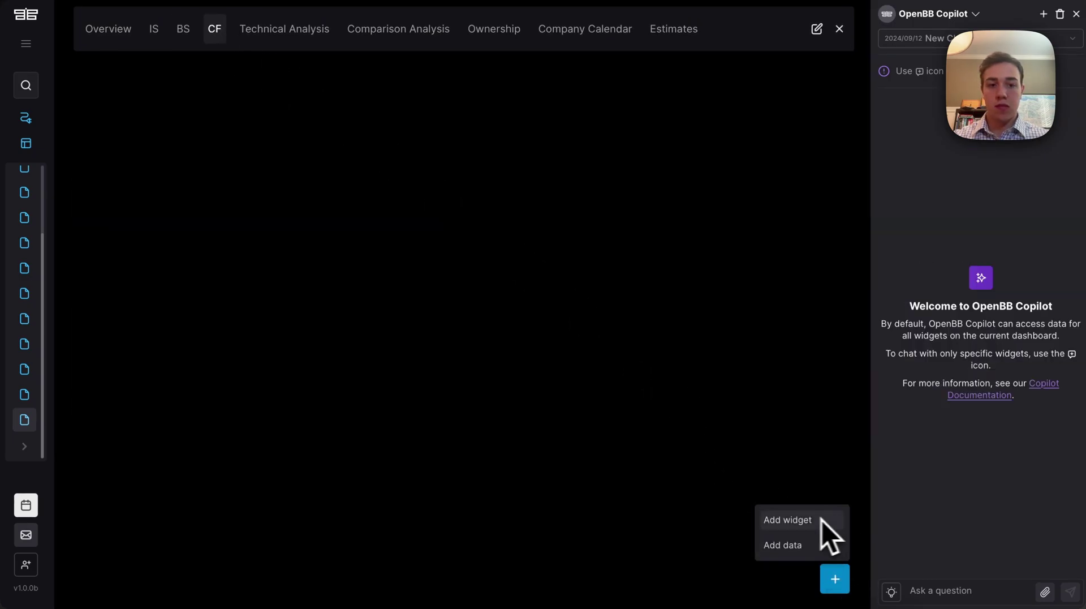
pyautogui.click(788, 520)
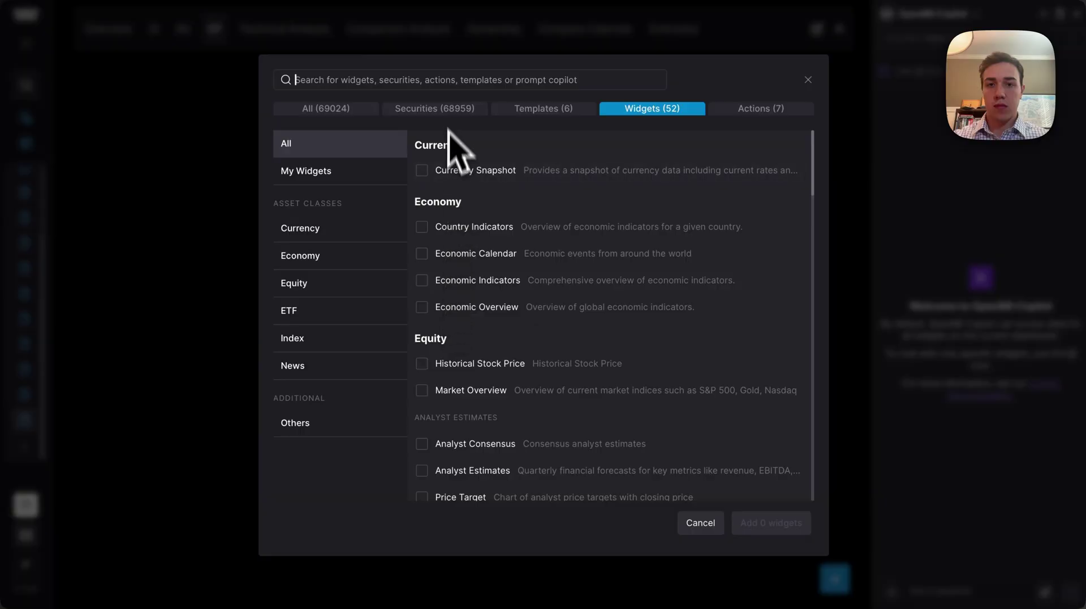
pyautogui.write('financia')
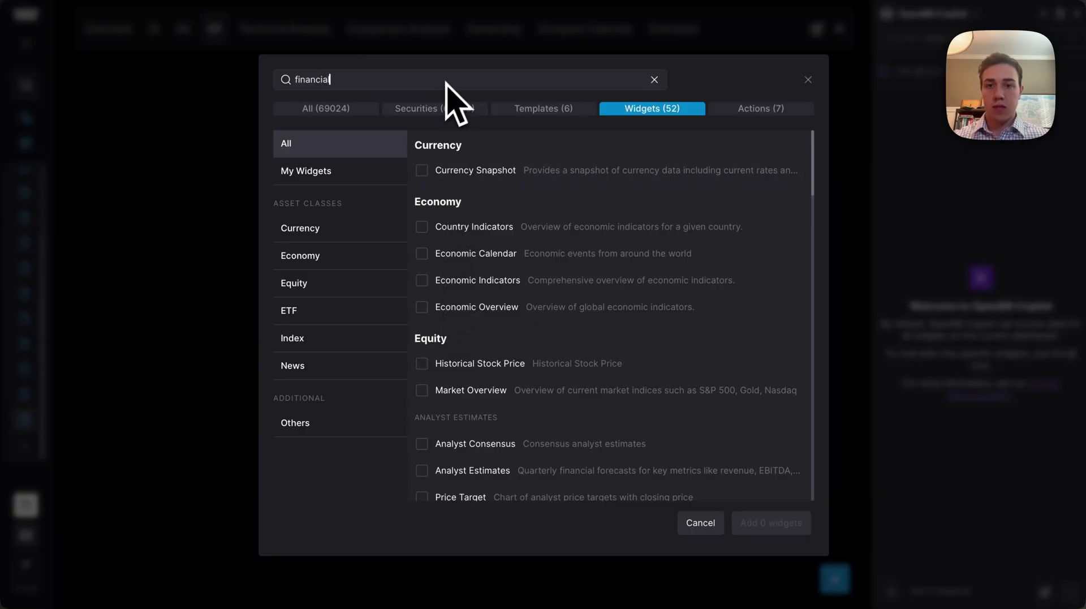
pyautogui.write('l')
pyautogui.click(422, 324)
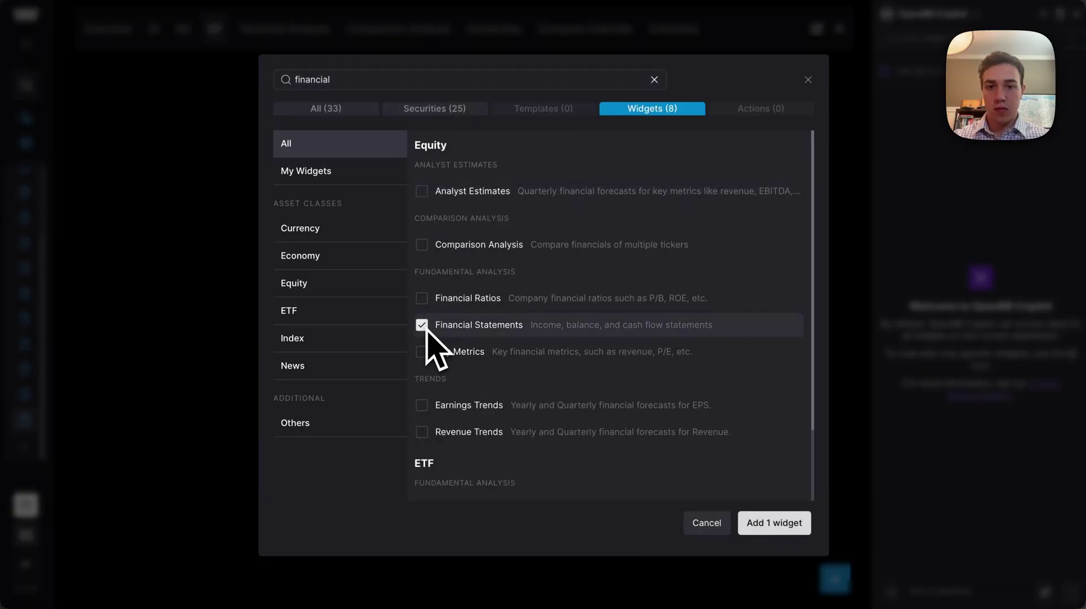
pyautogui.click(798, 526)
# Switch the IS tab's income statement to quarterly data and plot the Revenue and Cost Of Revenue rows as a line chart
pyautogui.scroll(1, 199, 44)
pyautogui.click(155, 29)
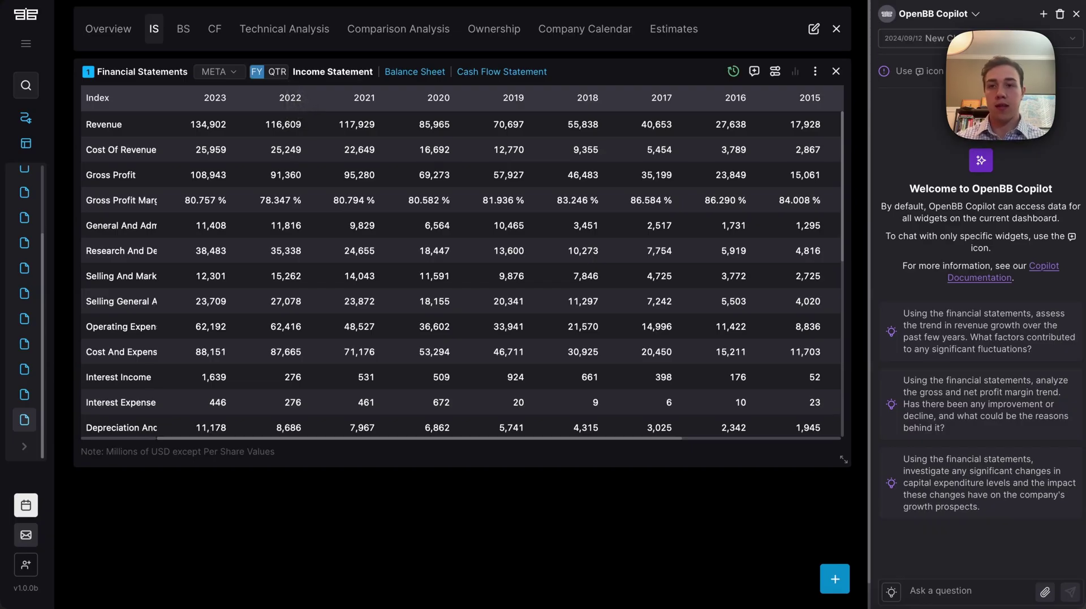
pyautogui.click(278, 71)
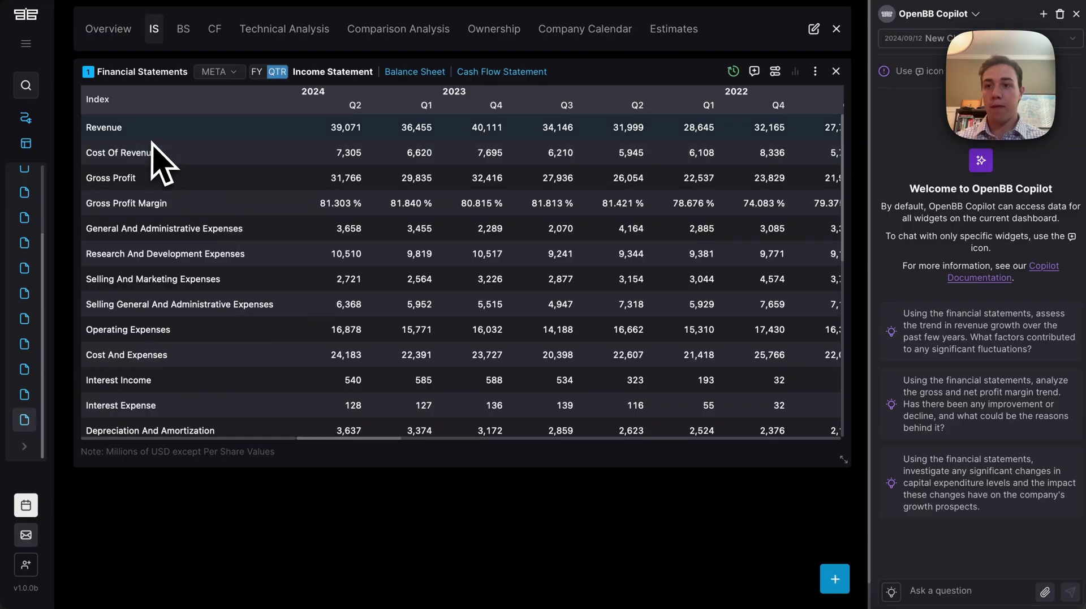
pyautogui.moveTo(150, 135); pyautogui.dragTo(150, 150)
pyautogui.hotkey('ctrl', 'shift', 'Right')
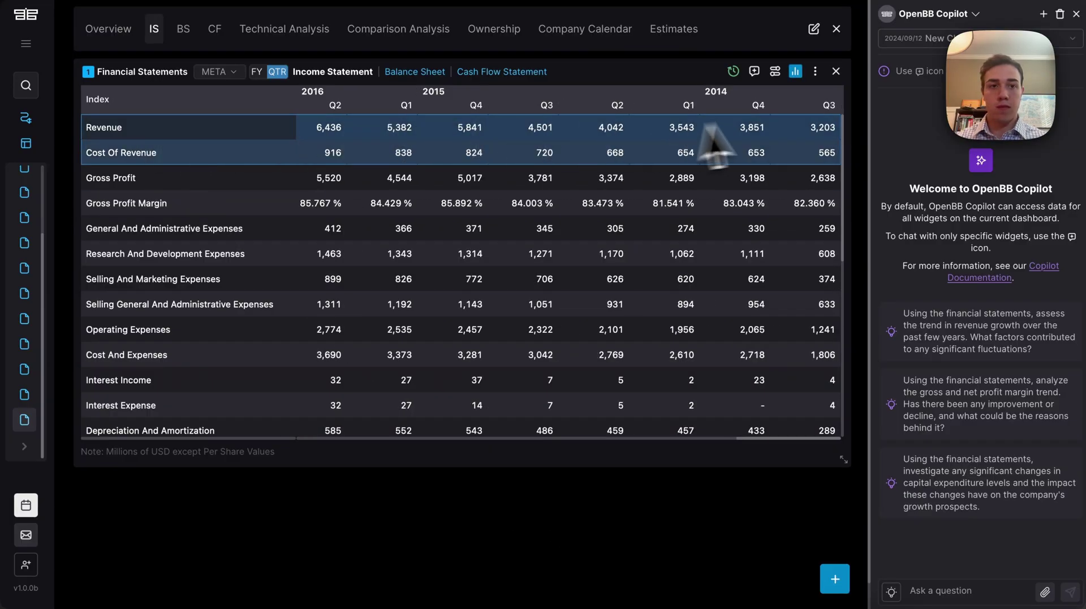
pyautogui.click(799, 73)
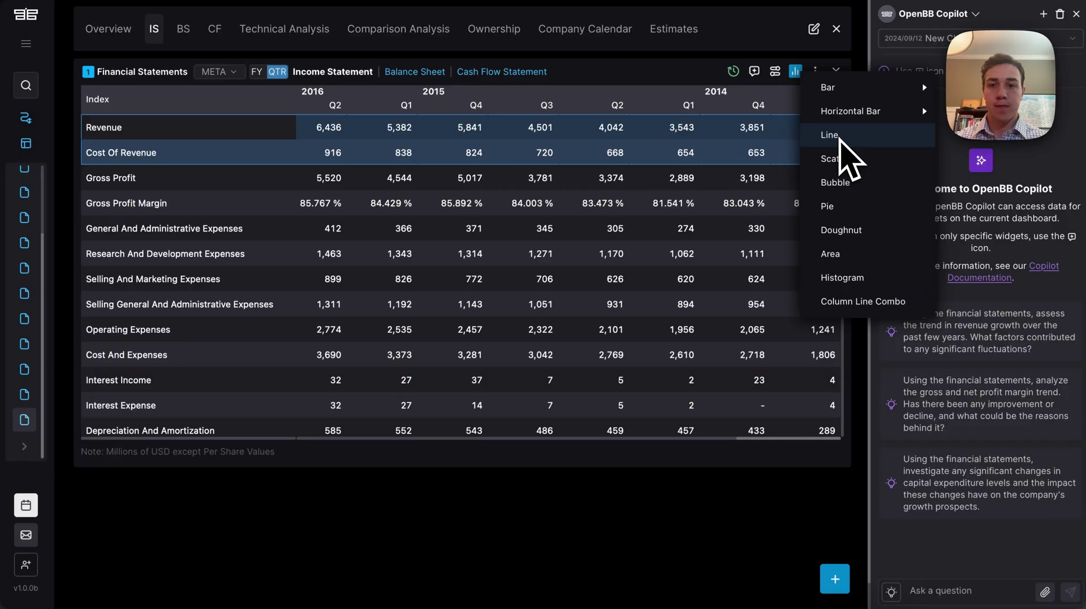
pyautogui.click(840, 140)
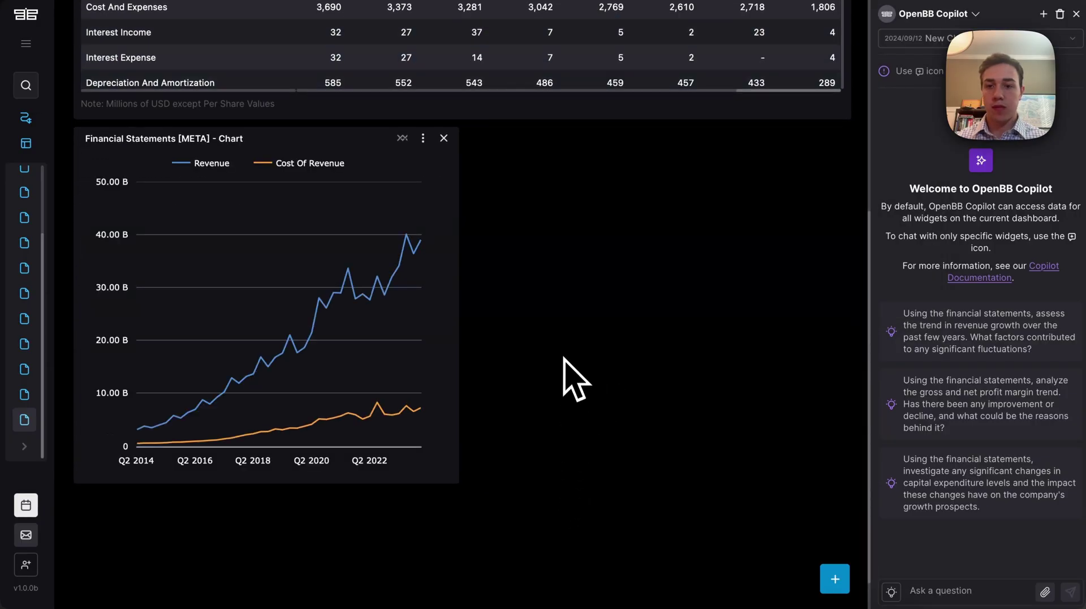
# Create a separate line chart from only the Revenue row of the quarterly income statement
pyautogui.scroll(6, 564, 359)
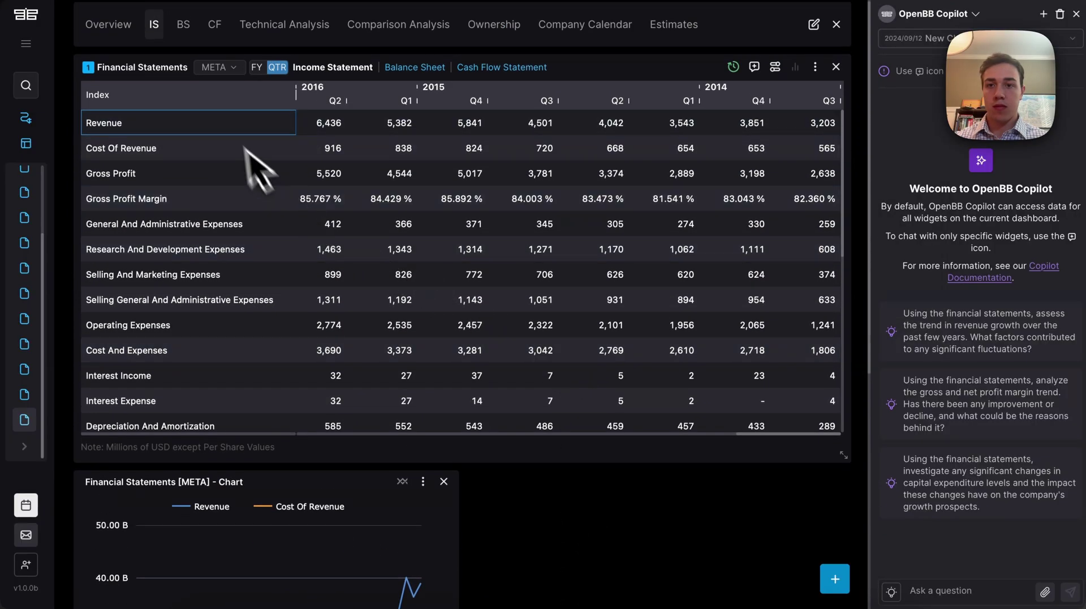
pyautogui.click(220, 118)
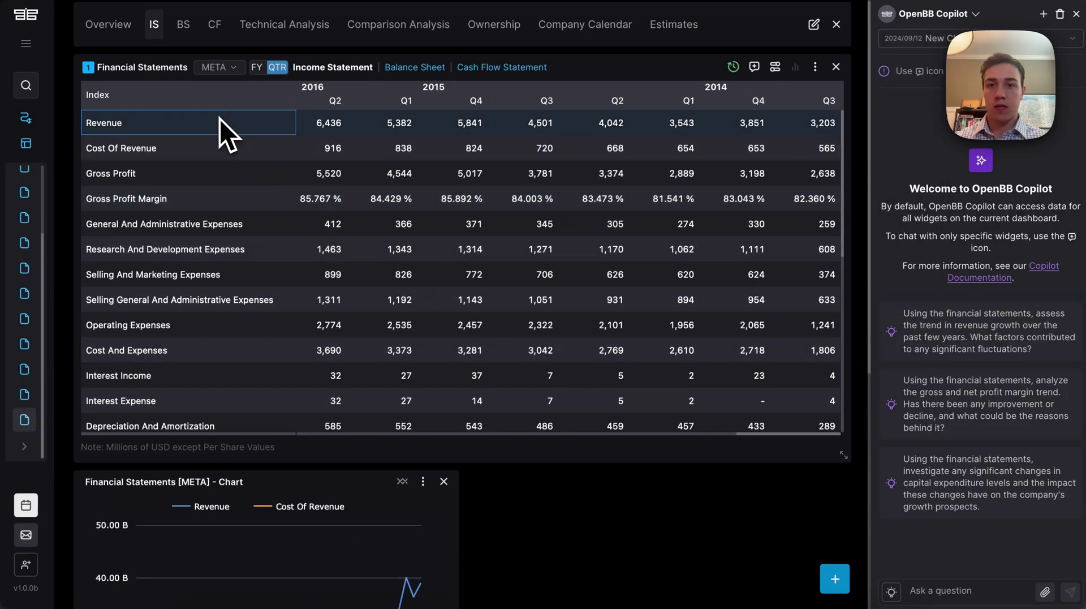
pyautogui.moveTo(219, 119); pyautogui.dragTo(830, 123)
pyautogui.click(796, 67)
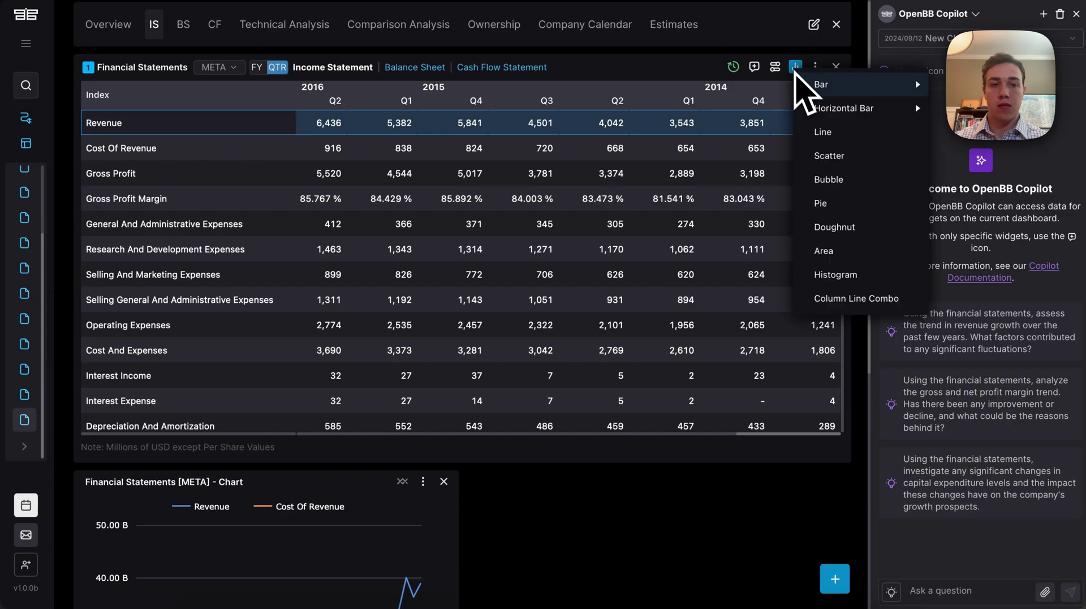
pyautogui.click(826, 136)
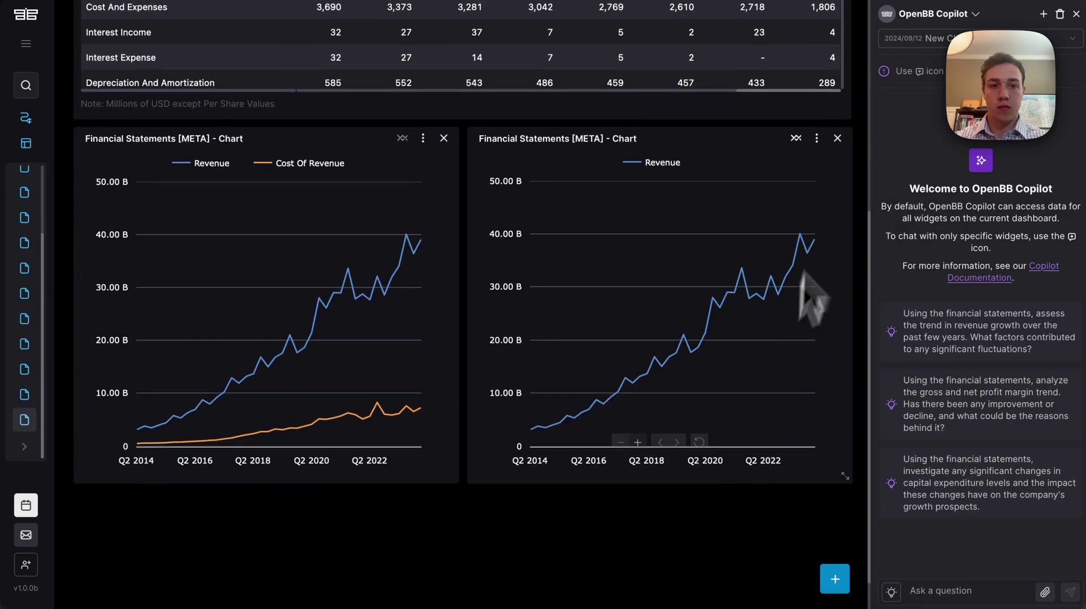
# Run a TimeGEN-1 forecast on the Revenue-only chart with a forecast horizon of 12 and Quarterly frequency
pyautogui.click(801, 140)
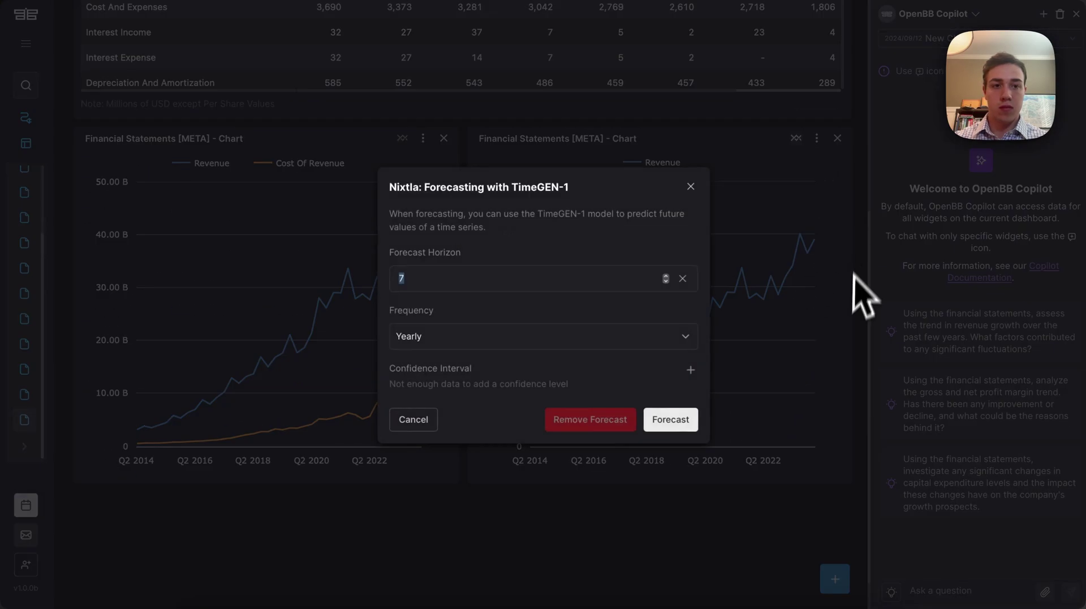
pyautogui.write('12')
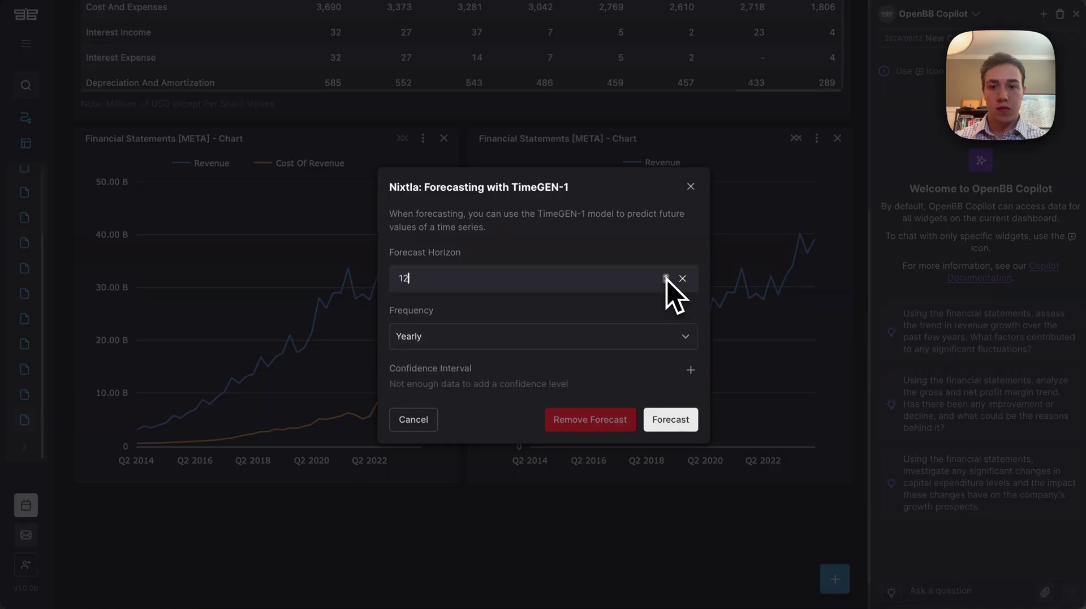
pyautogui.click(665, 322)
pyautogui.click(447, 443)
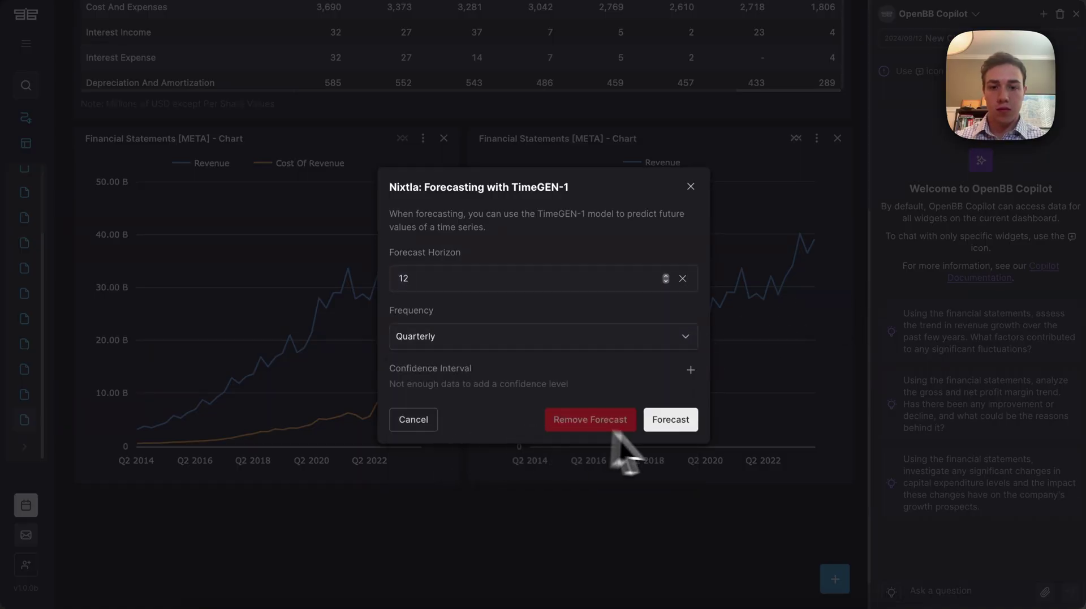
pyautogui.click(670, 425)
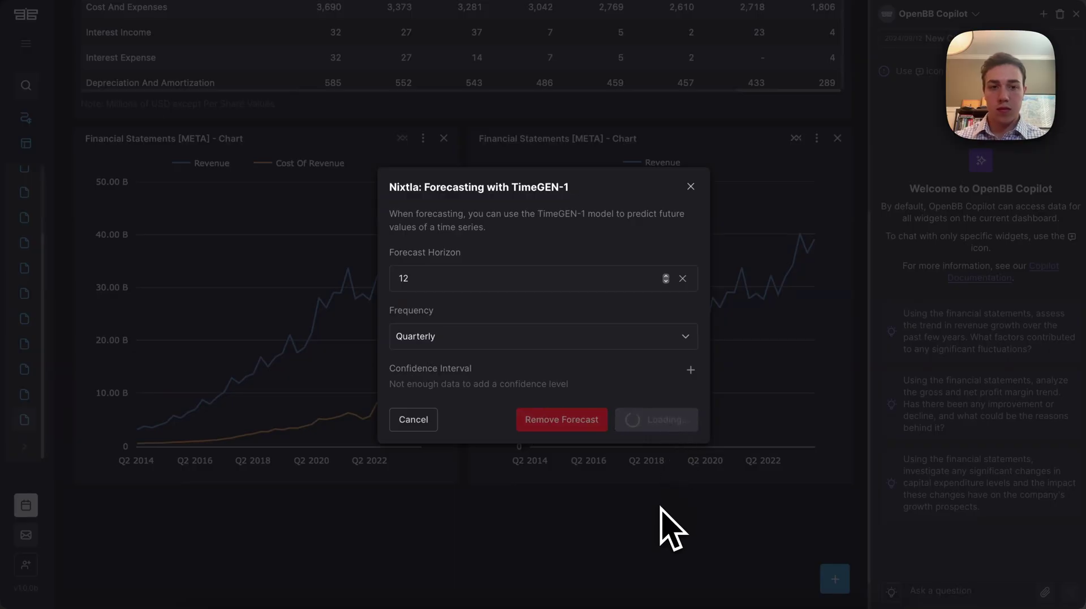
pyautogui.scroll(-1, 661, 508)
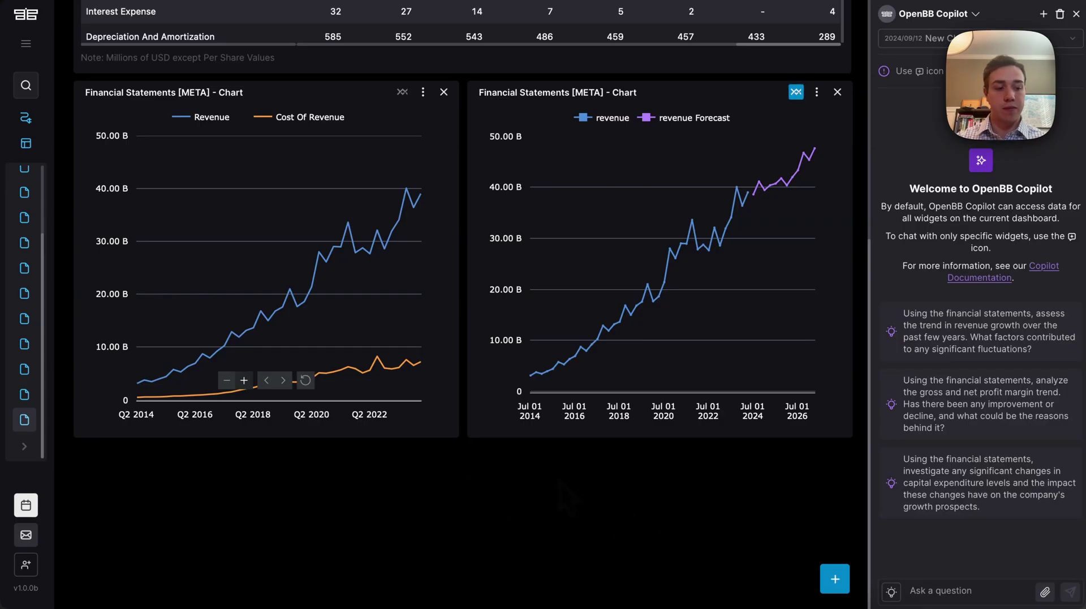
# Set the BS tab's Financial Statements widget to the Balance Sheet with quarterly data
pyautogui.scroll(5, 526, 390)
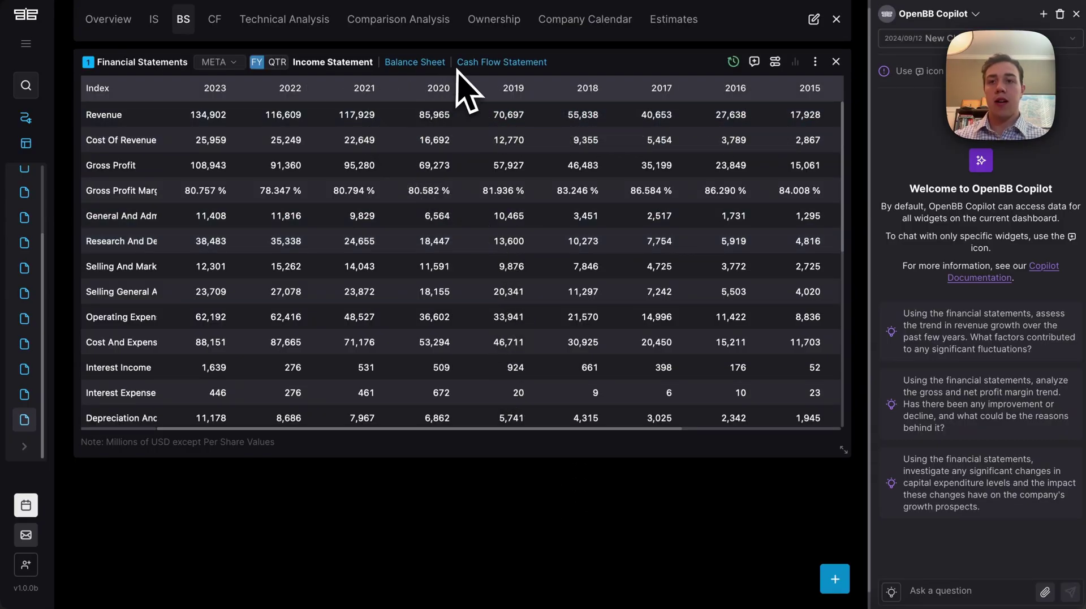
pyautogui.click(405, 64)
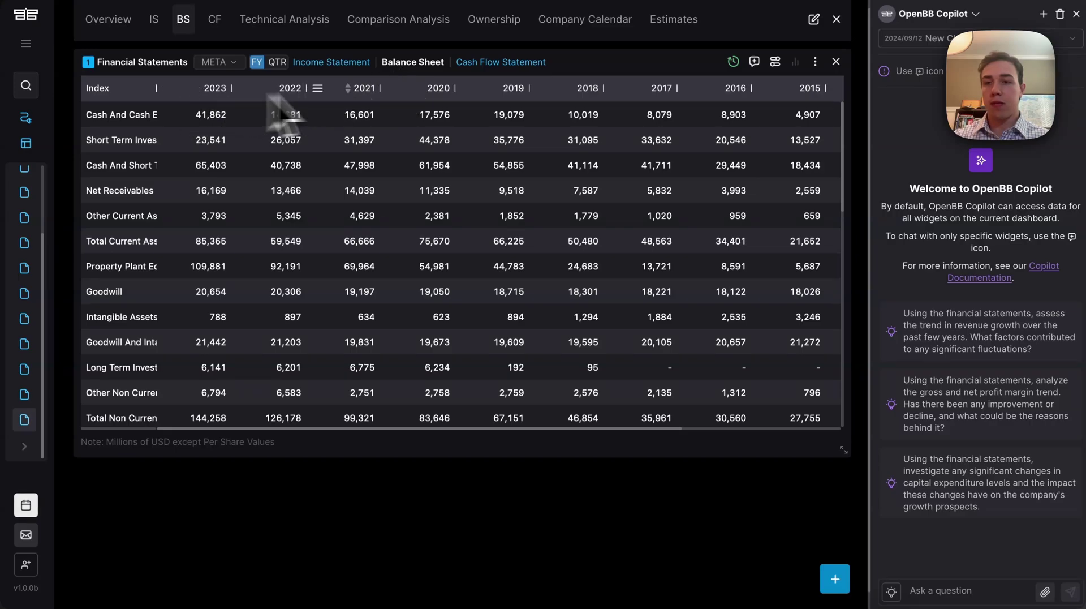
pyautogui.click(277, 62)
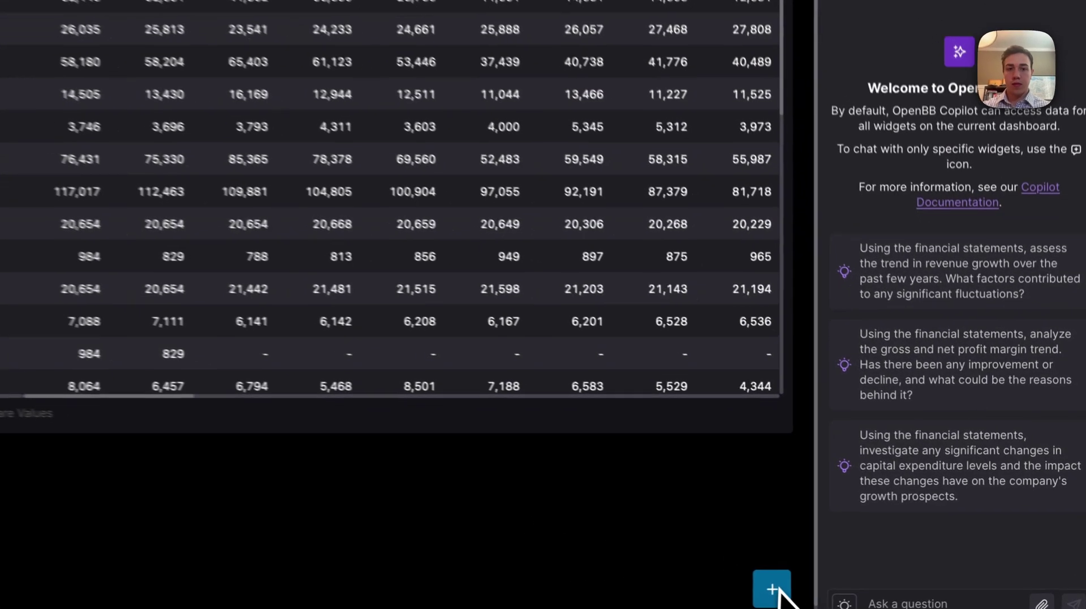
# Add the Valuation Multiples widget to the BS tab, searching the widgets for "valuat"
pyautogui.click(835, 578)
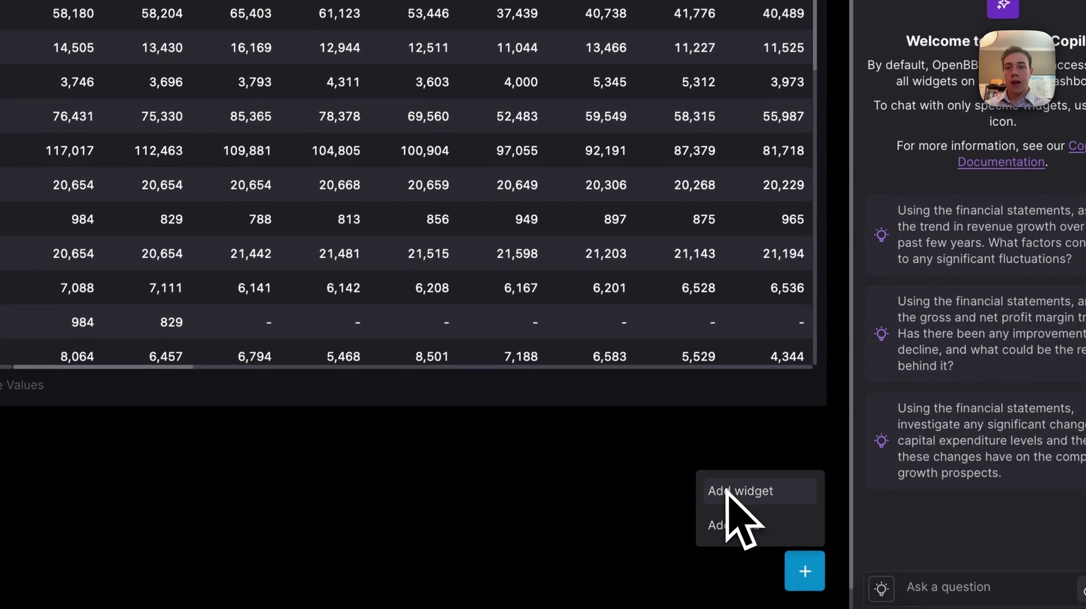
pyautogui.click(735, 491)
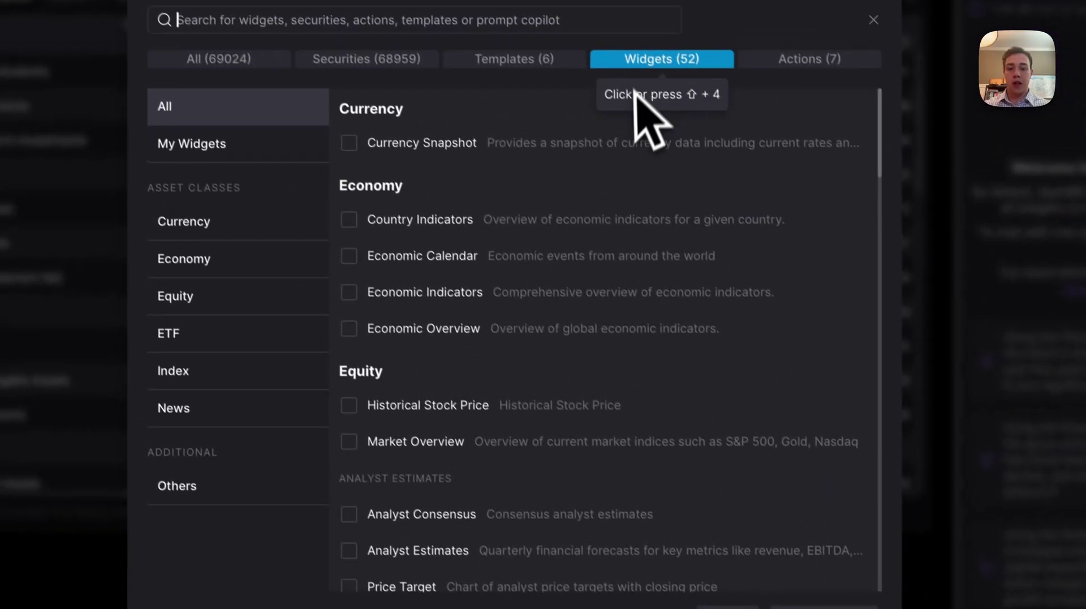
pyautogui.write('valuat')
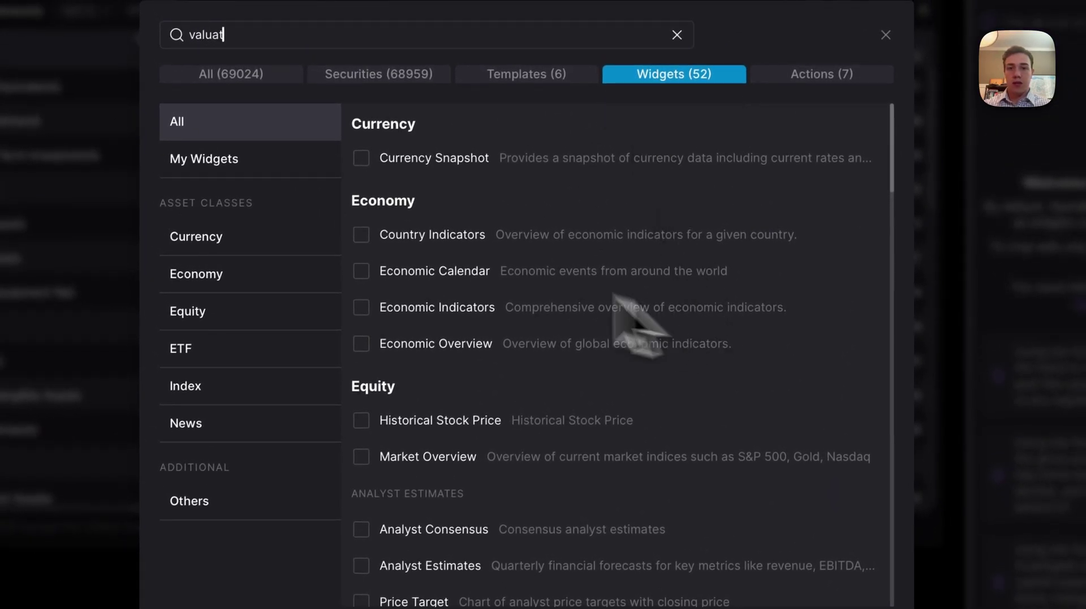
pyautogui.click(407, 185)
pyautogui.click(837, 604)
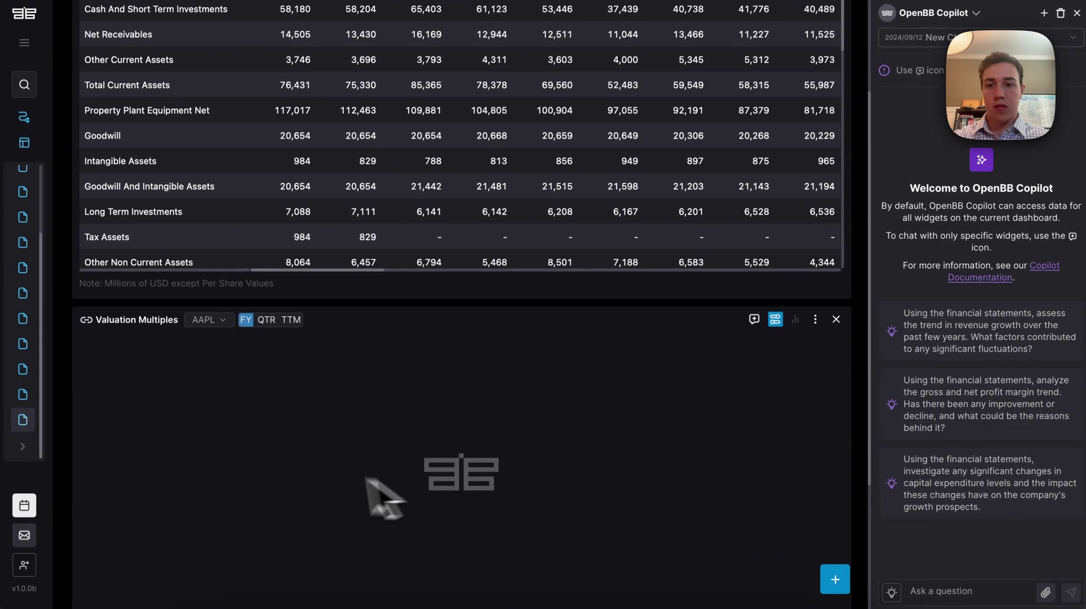
# Switch the Valuation Multiples widget on the BS tab to quarterly data
pyautogui.scroll(-2, 430, 385)
pyautogui.click(270, 277)
pyautogui.click(269, 272)
pyautogui.click(775, 271)
pyautogui.scroll(-1, 688, 254)
pyautogui.scroll(-3, 686, 283)
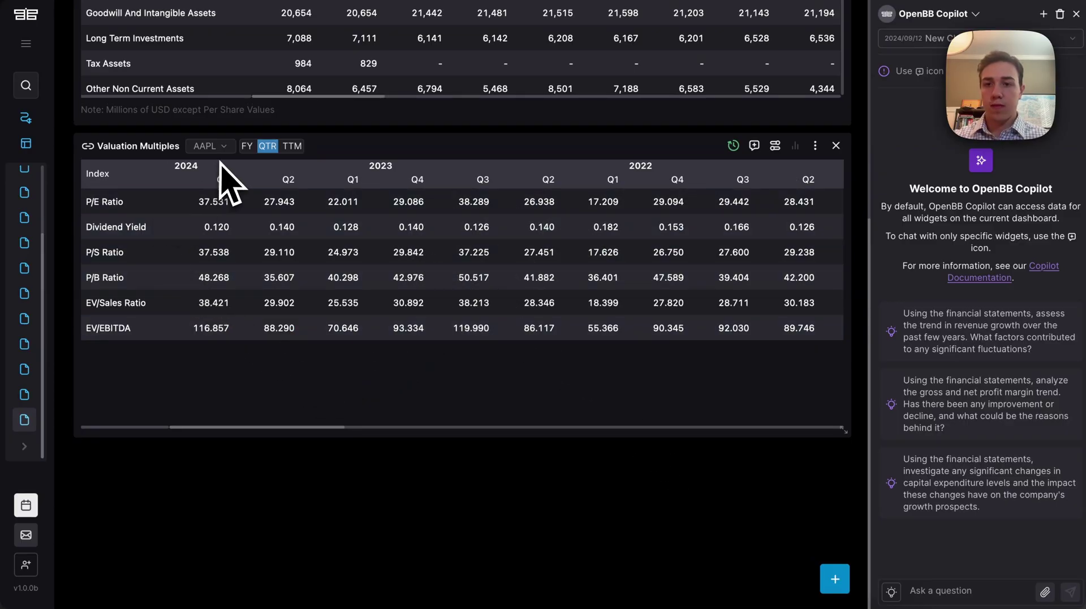
# Plot the P/E Ratio row of the Valuation Multiples widget as a grouped bar chart
pyautogui.click(124, 209)
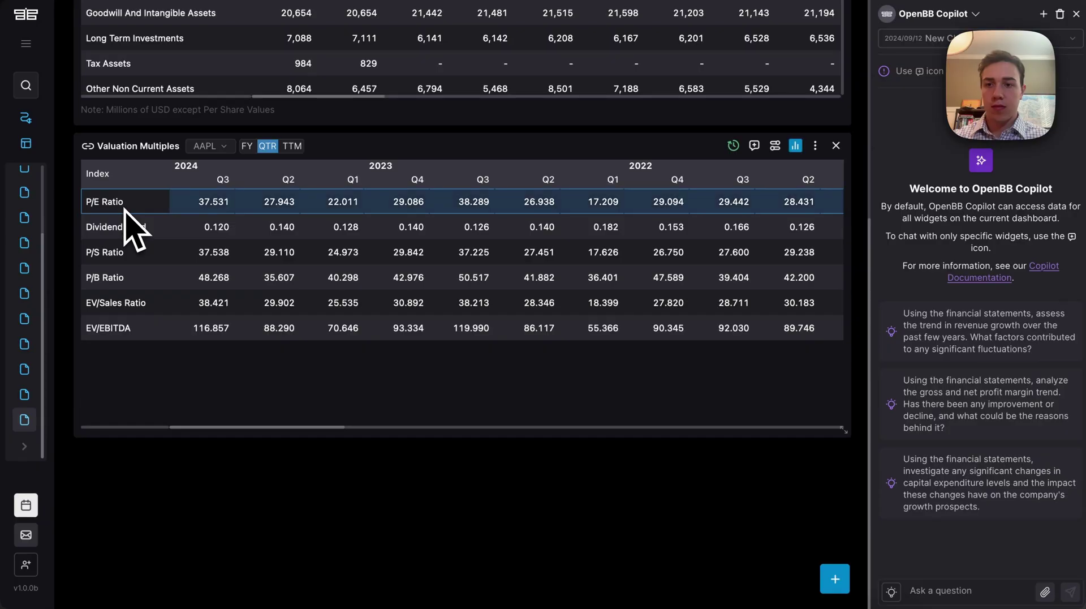
pyautogui.click(795, 146)
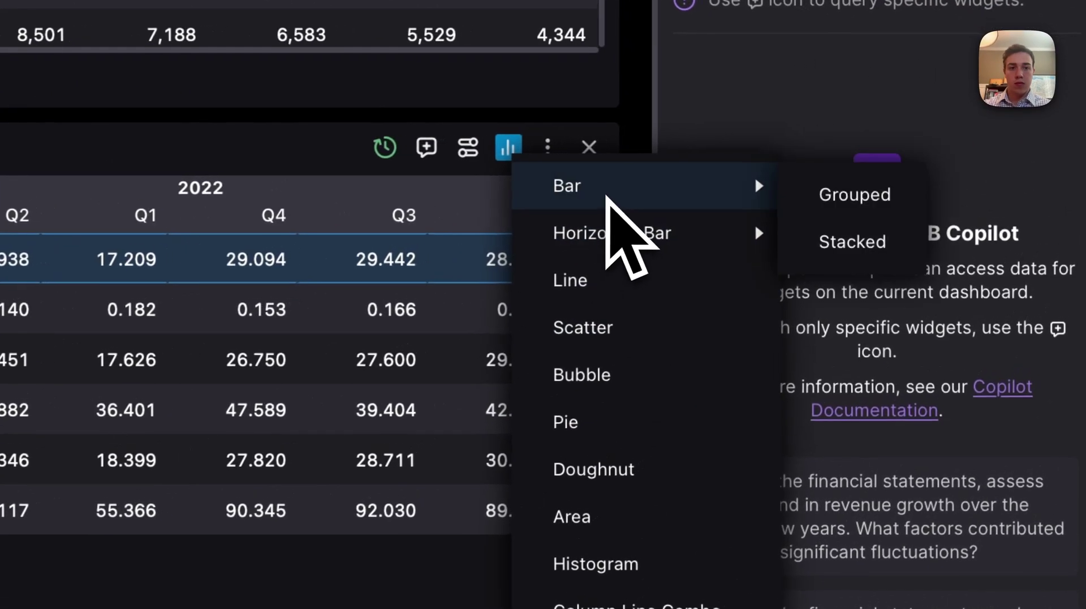
pyautogui.moveTo(758, 190)
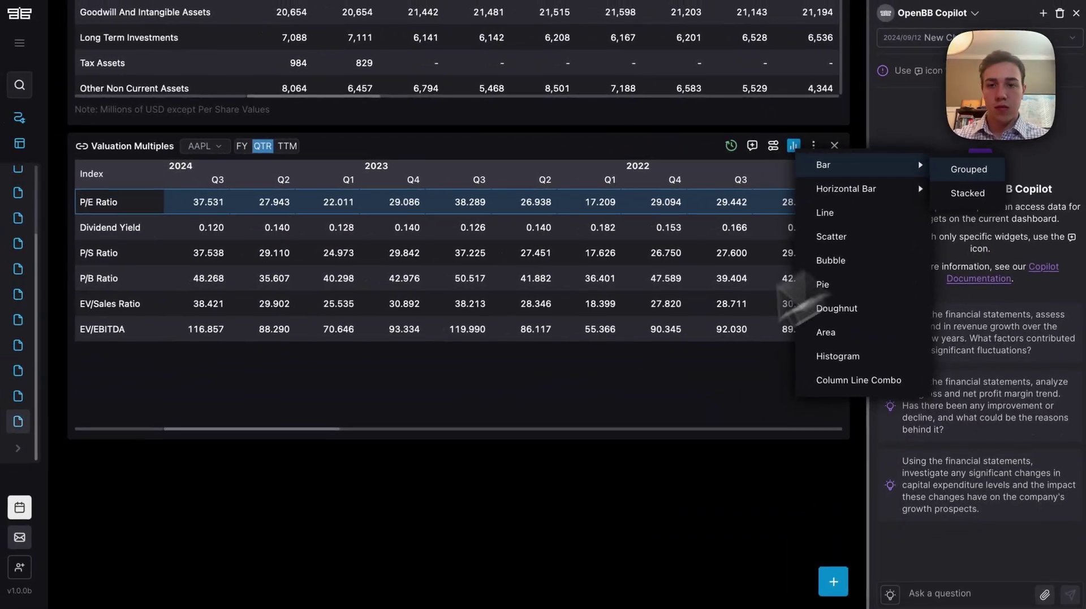
pyautogui.click(968, 169)
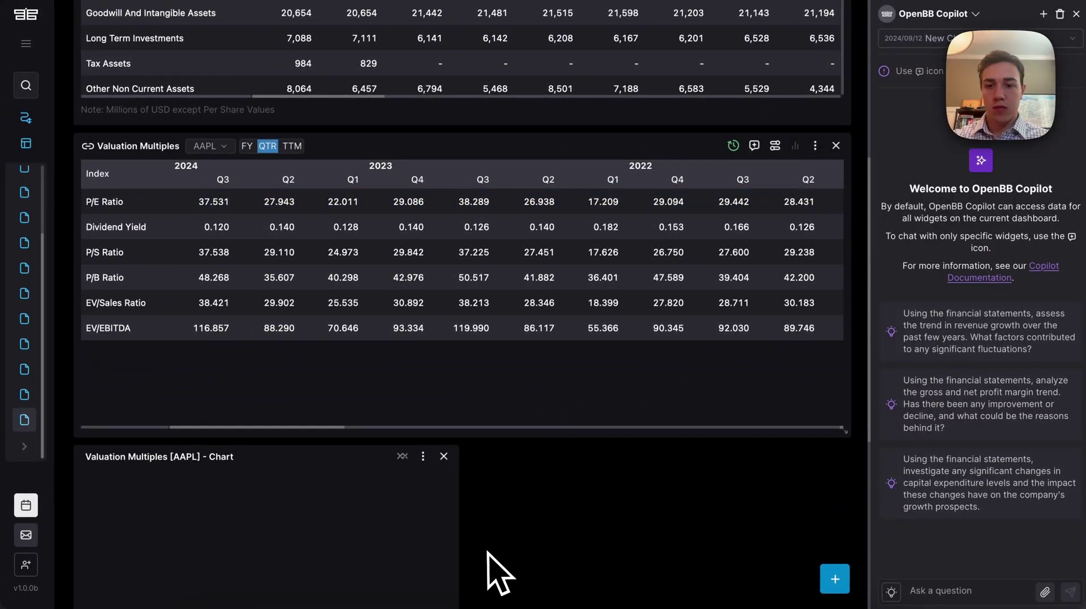
pyautogui.scroll(-3, 545, 521)
# Plot the Cash And Cash Equivalents row of the quarterly balance sheet as a line chart
pyautogui.scroll(8, 487, 385)
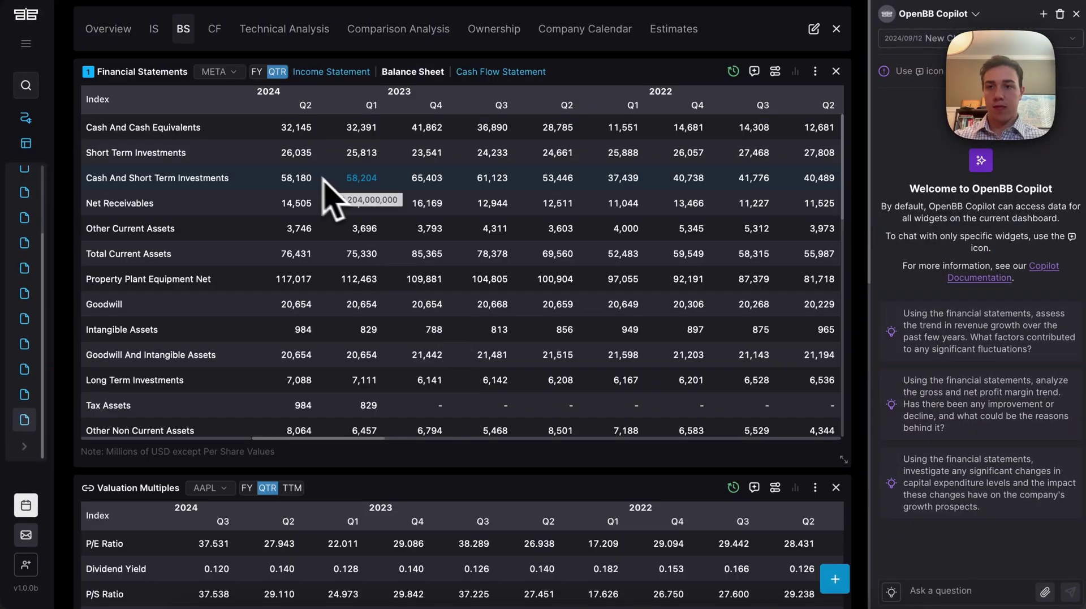
pyautogui.click(212, 127)
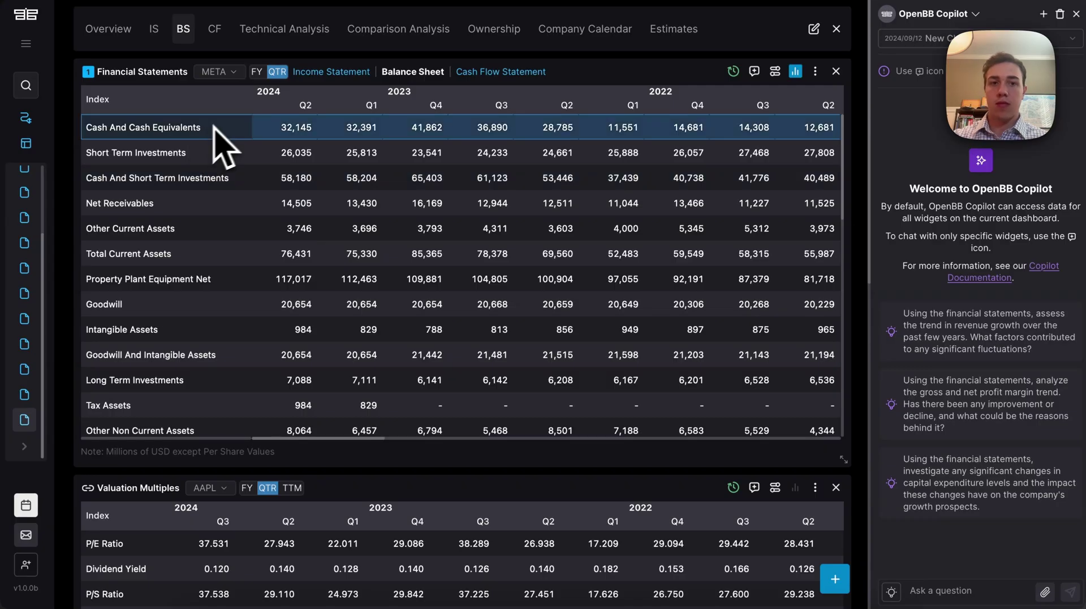
pyautogui.click(215, 129)
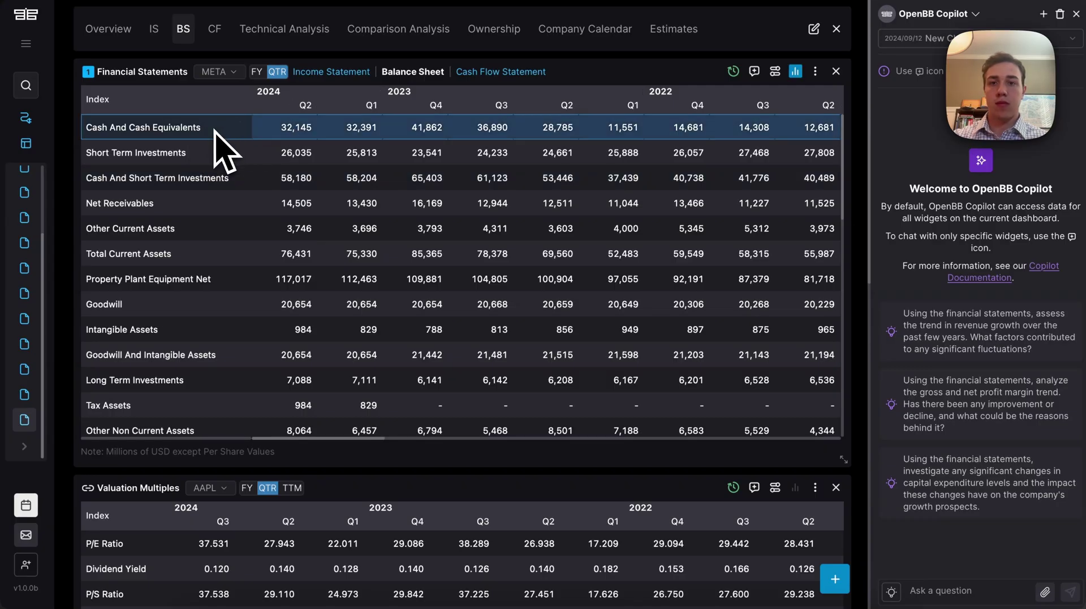
pyautogui.click(795, 71)
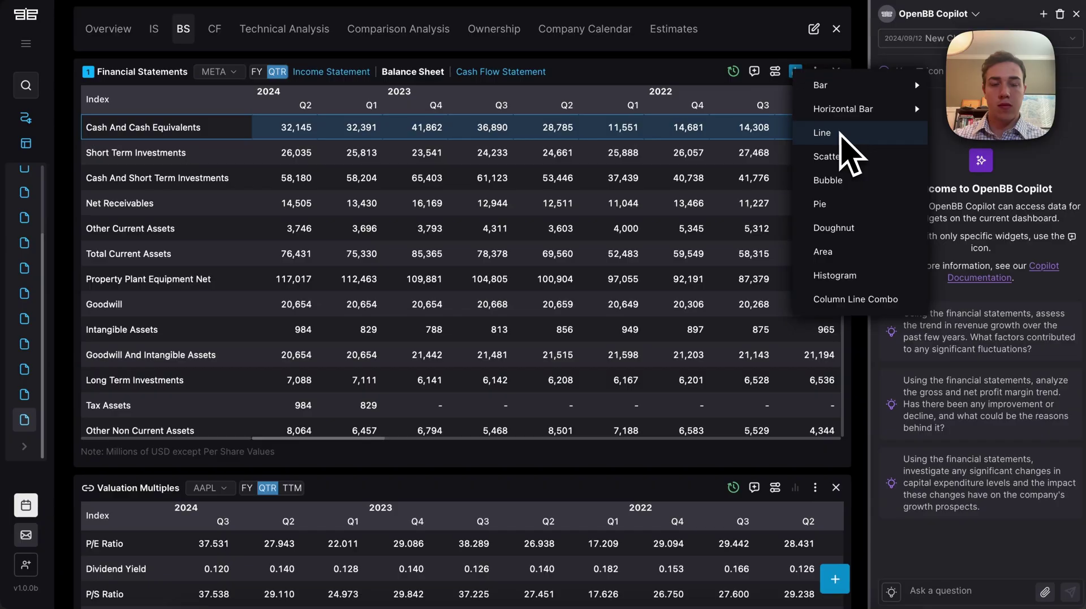
pyautogui.click(822, 132)
pyautogui.scroll(-10, 857, 313)
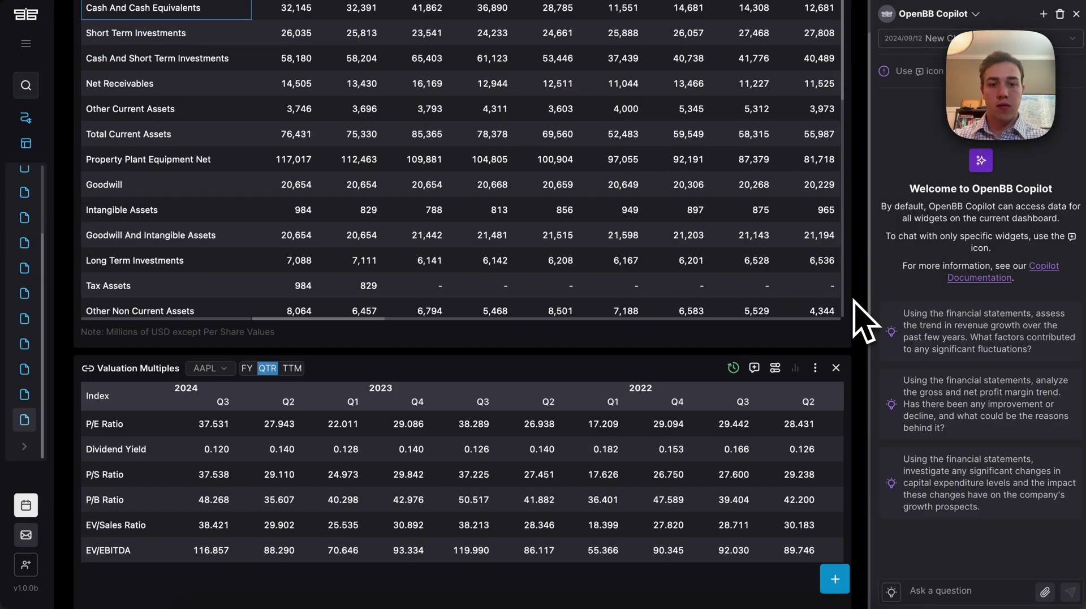
# Examine the chart type and series setup in the settings of the Cash And Cash Equivalents chart
pyautogui.click(816, 92)
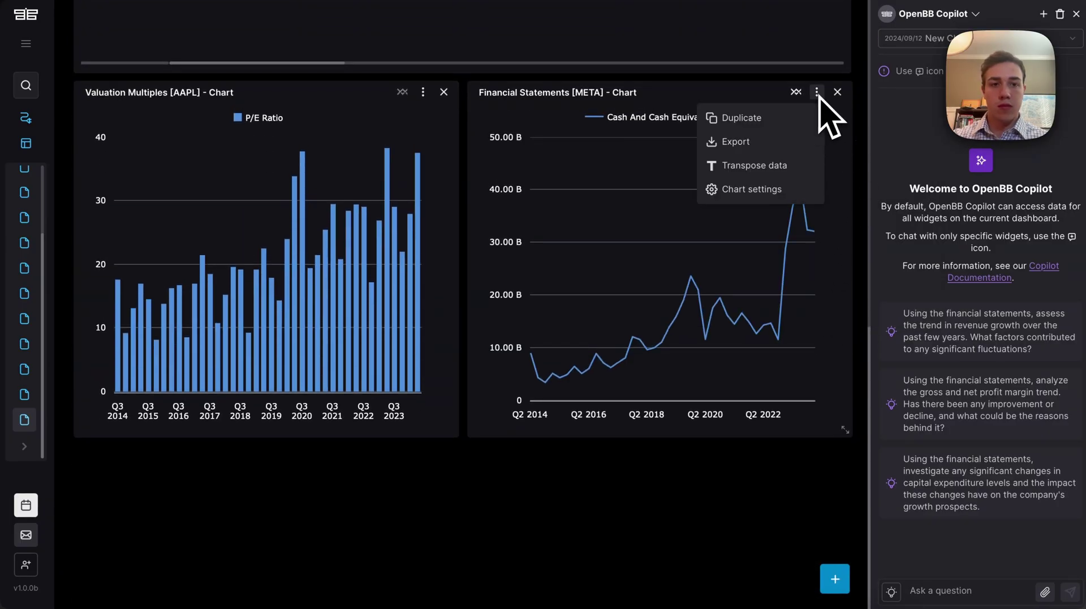
pyautogui.click(753, 190)
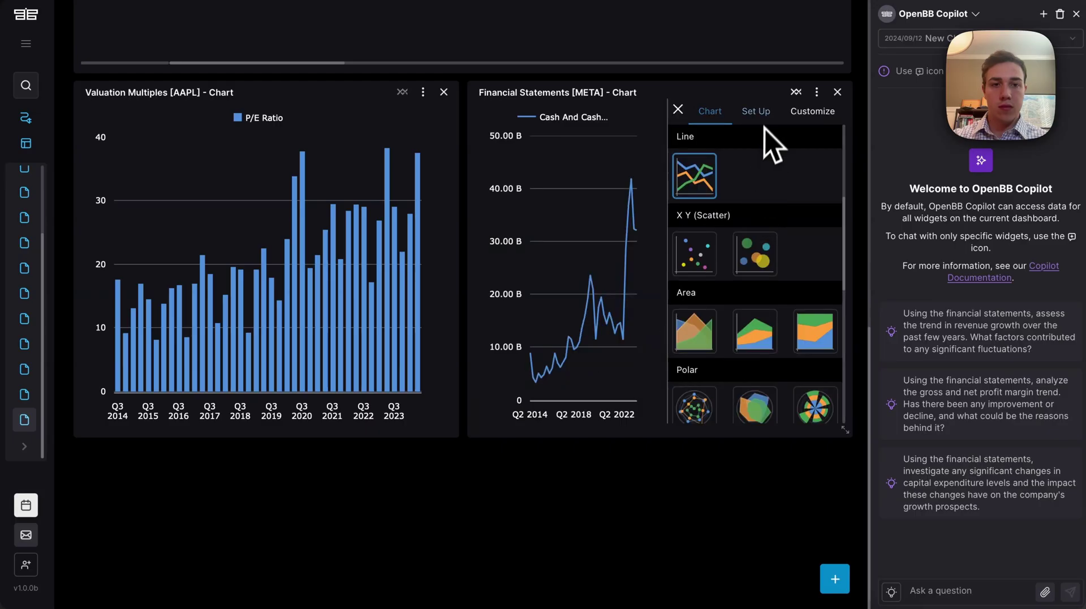
pyautogui.click(755, 111)
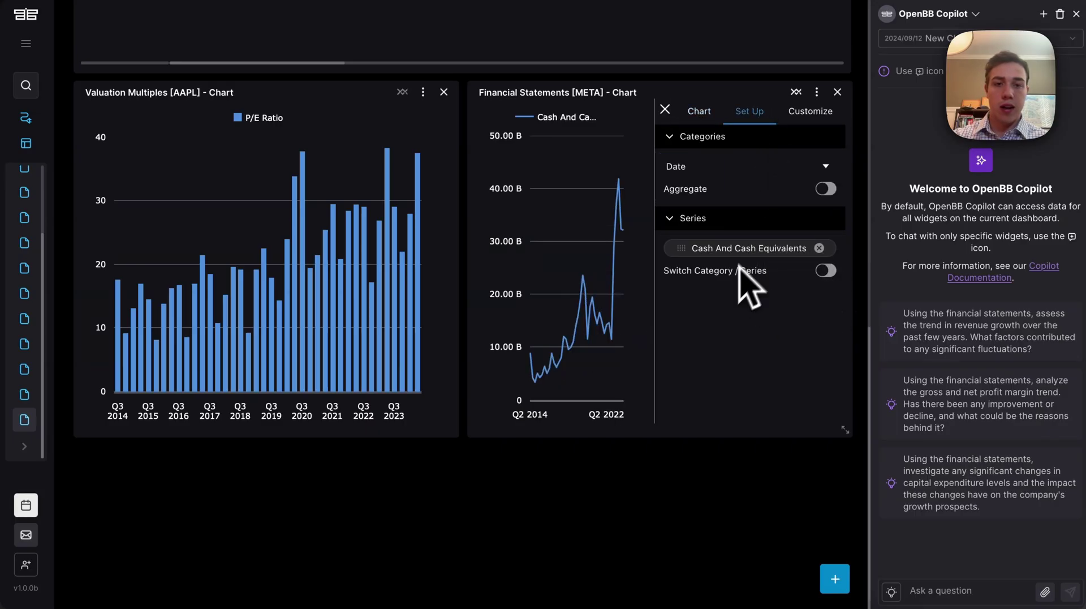
pyautogui.click(665, 110)
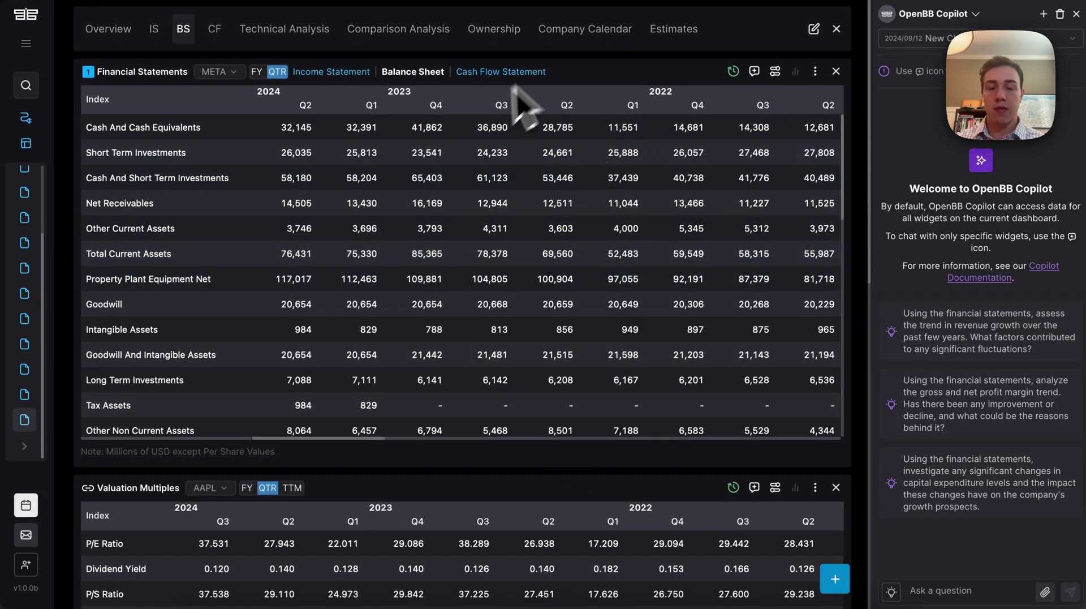
# Switch the Financial Statements widget on the CF tab to the quarterly Cash Flow Statement
pyautogui.scroll(-3, 858, 291)
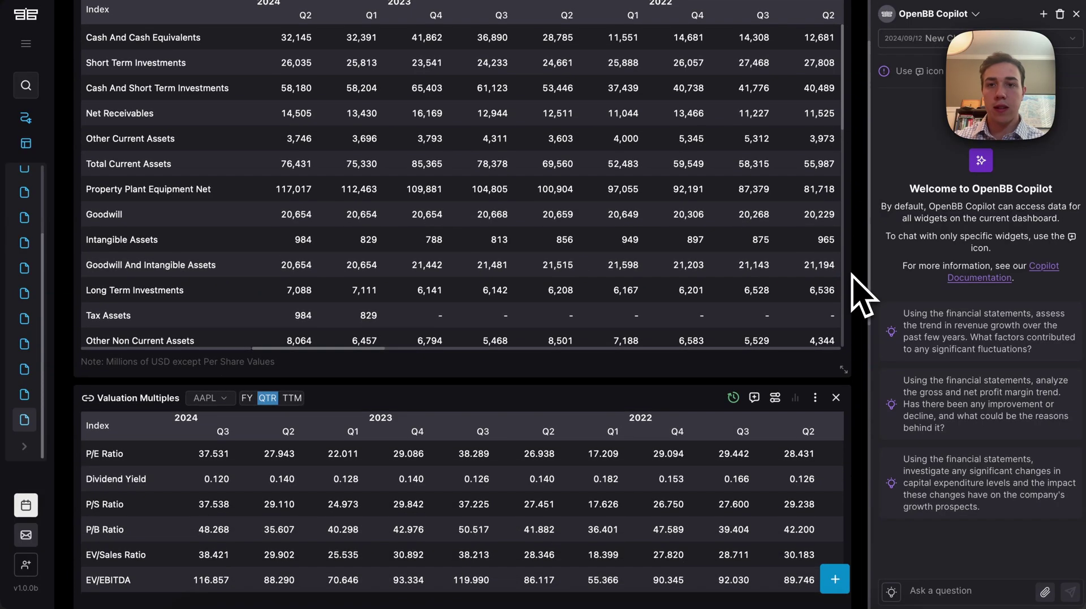
pyautogui.scroll(3, 859, 291)
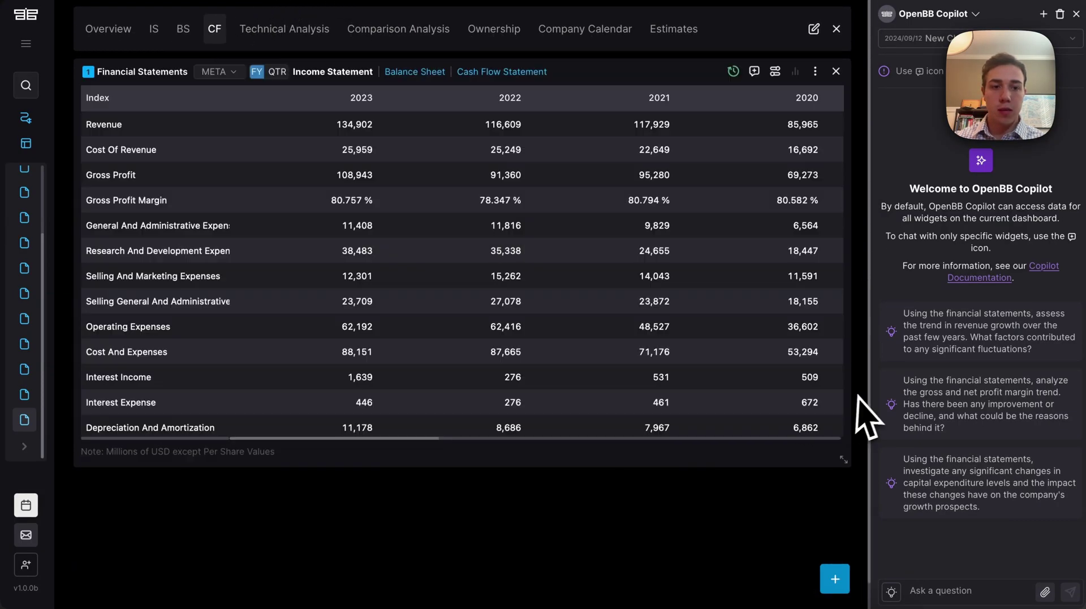
pyautogui.scroll(-1, 867, 412)
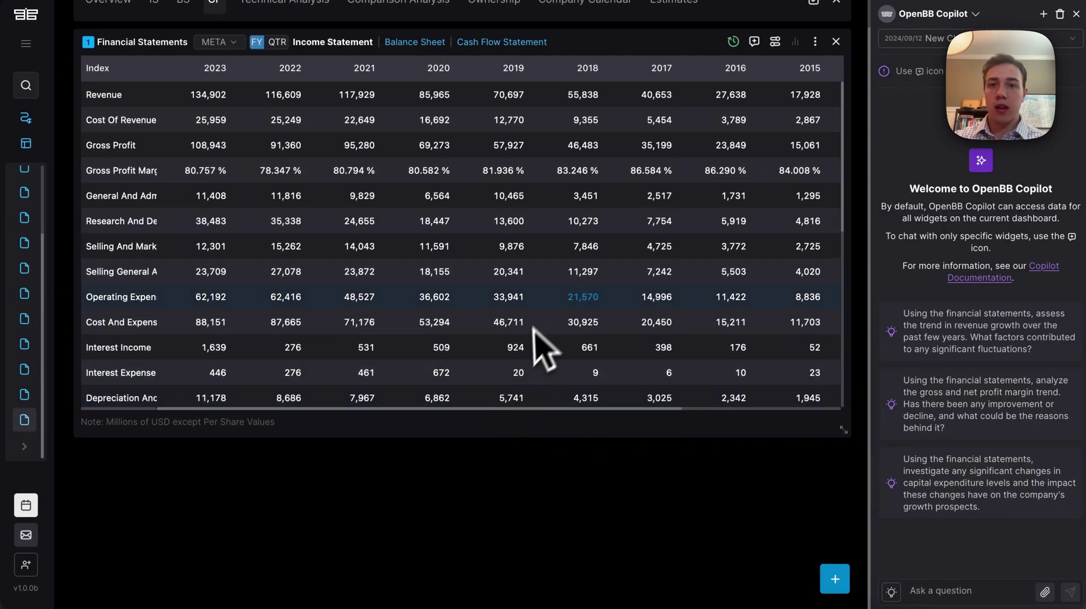
pyautogui.click(497, 43)
pyautogui.click(278, 45)
pyautogui.scroll(1, 650, 486)
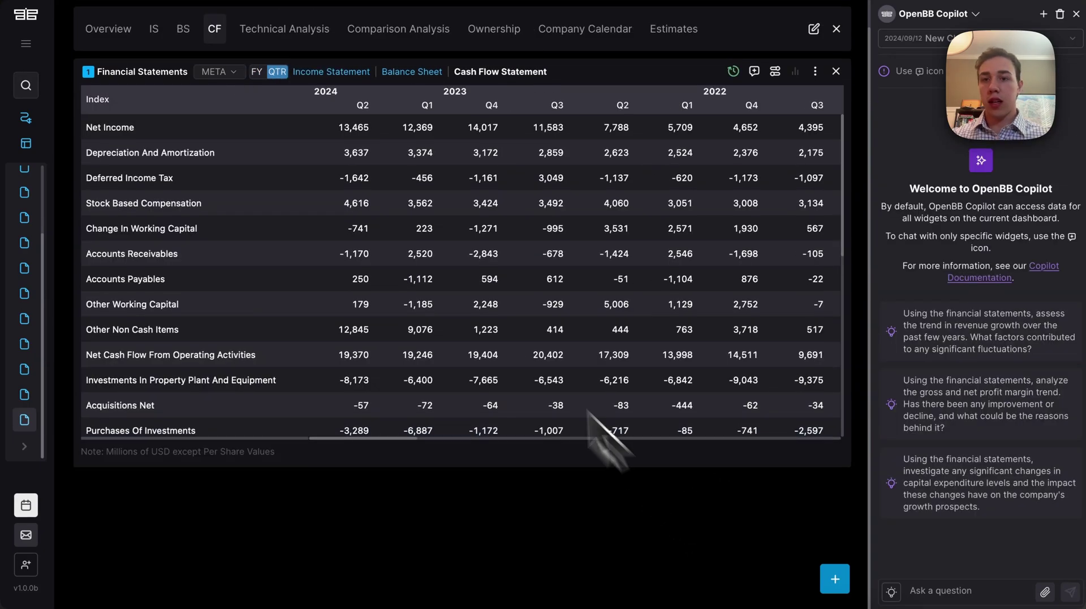
# Plot the Free Cash Flow row of the quarterly cash flow statement as a line chart and widen the chart
pyautogui.scroll(-10, 422, 374)
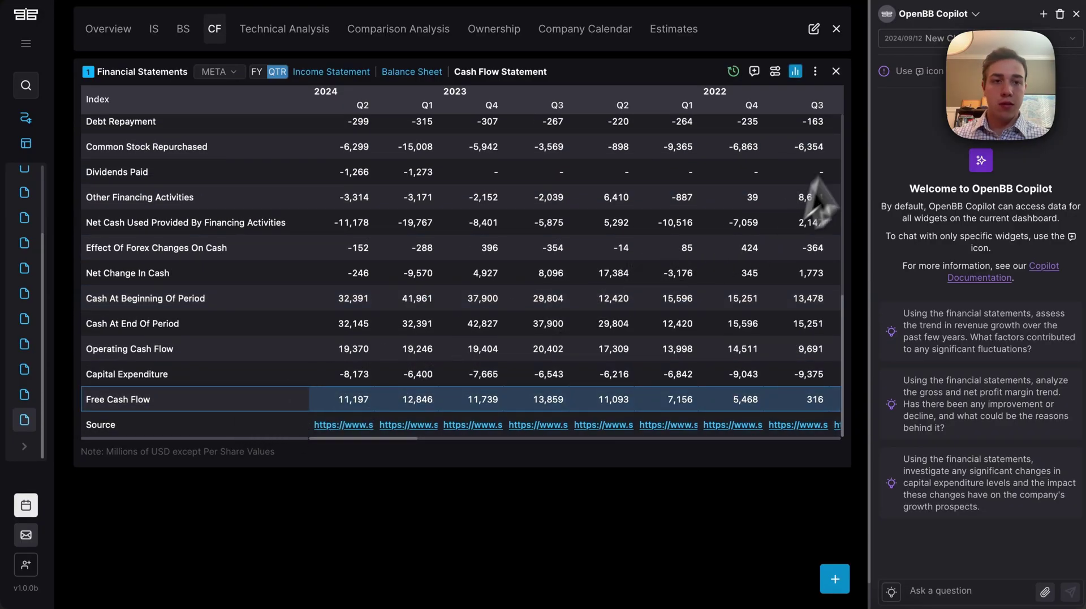
pyautogui.click(795, 72)
pyautogui.click(841, 145)
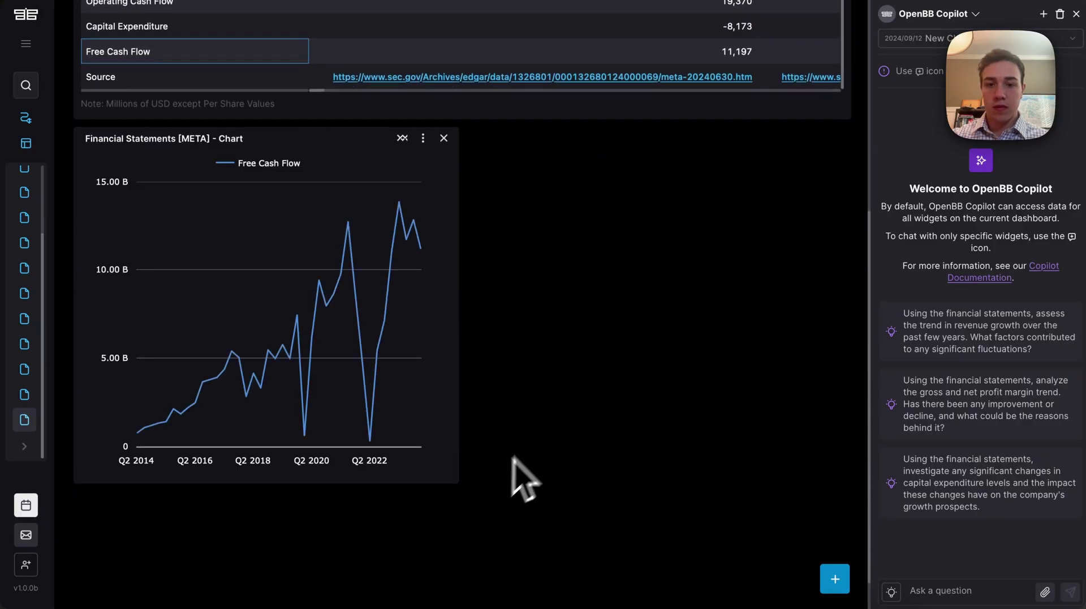
pyautogui.moveTo(450, 473); pyautogui.dragTo(589, 492)
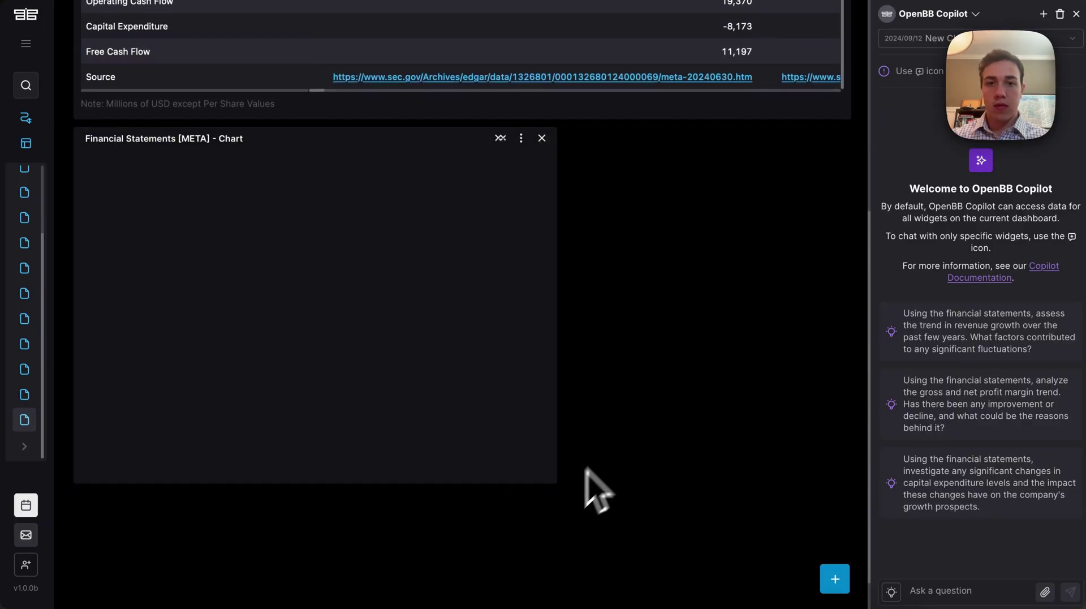
# Move the Comparison Analysis tab ahead of Technical Analysis in the dashboard's tab order and save it
pyautogui.scroll(6, 685, 416)
pyautogui.scroll(8, 116, 262)
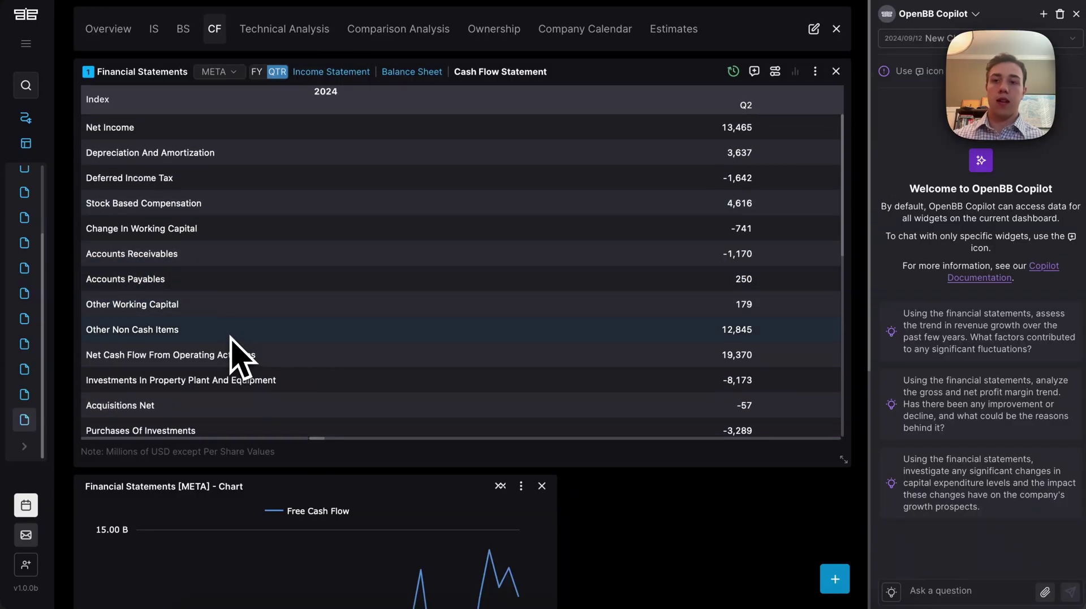
pyautogui.scroll(-1, 231, 348)
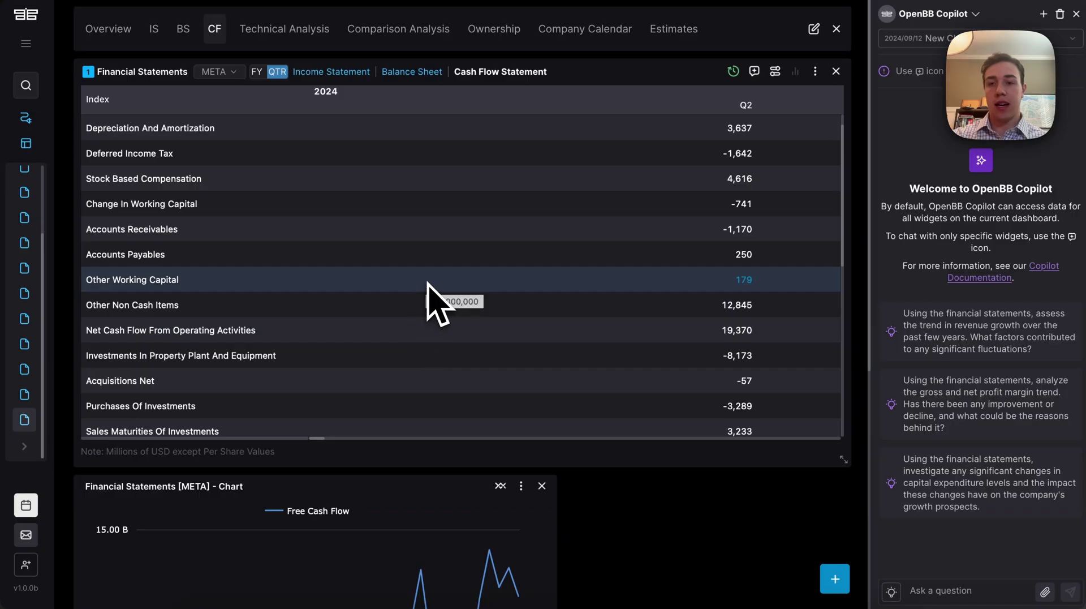
pyautogui.scroll(-1, 428, 282)
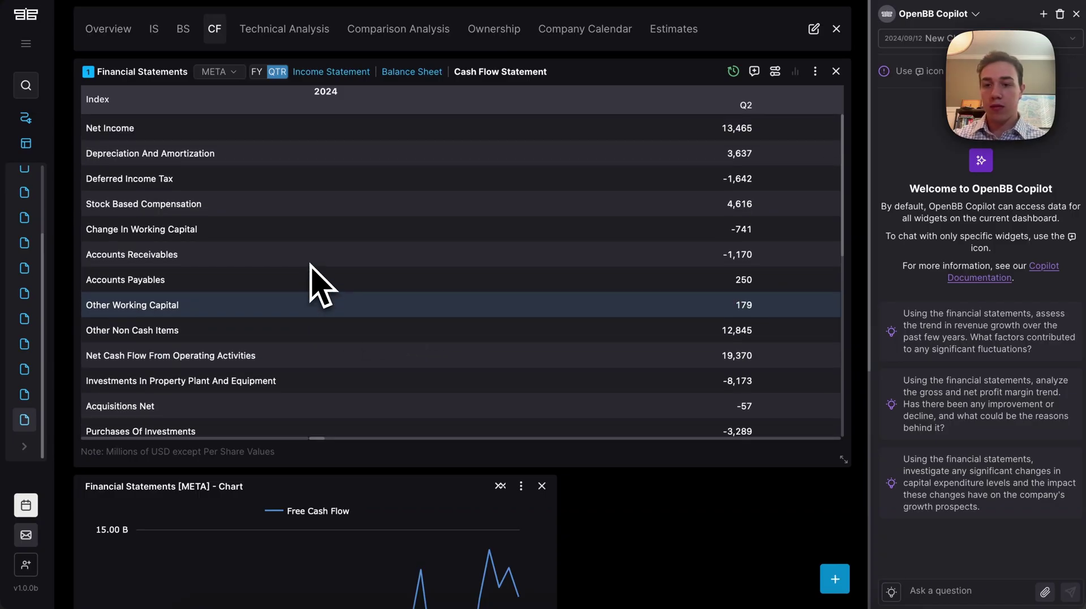
pyautogui.scroll(-3, 315, 278)
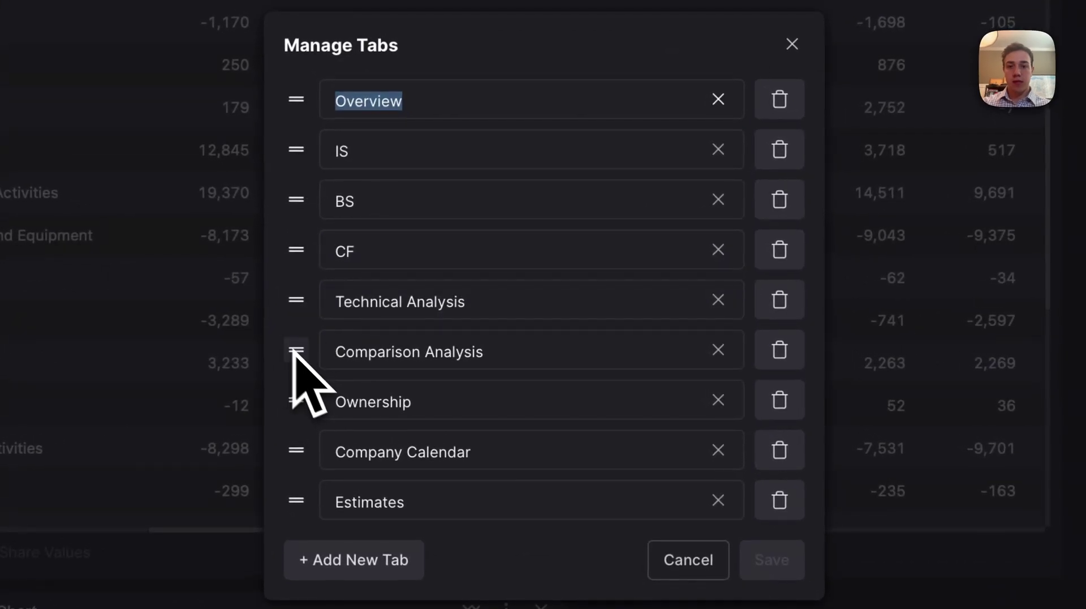
pyautogui.moveTo(296, 351); pyautogui.dragTo(300, 302)
pyautogui.click(772, 559)
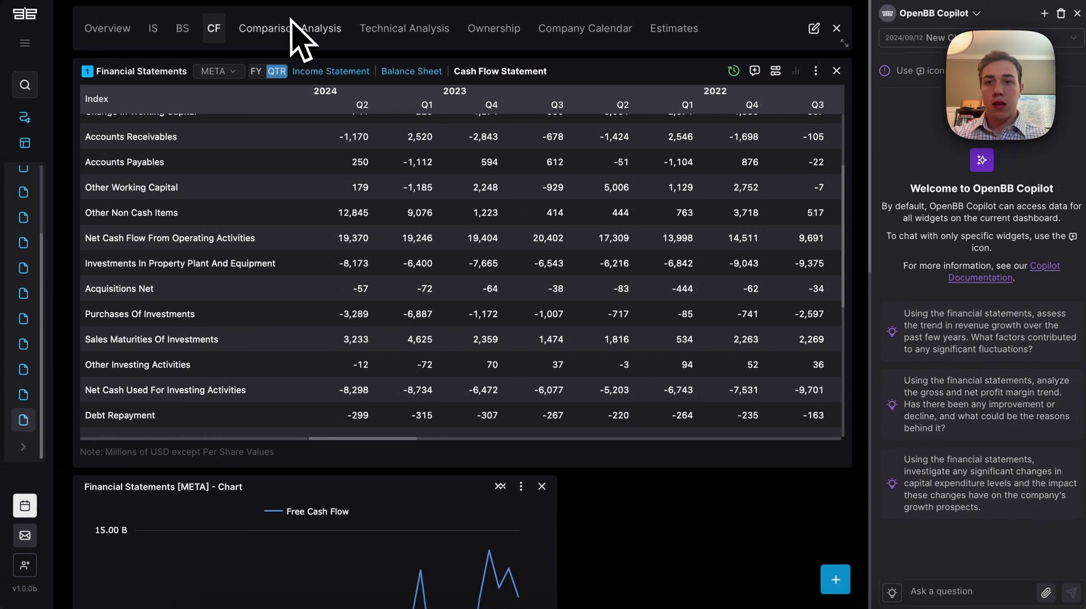
# Set the Comparison Analysis widget to Q2 2024 data and shorten the widget to just below its last row
pyautogui.click(294, 28)
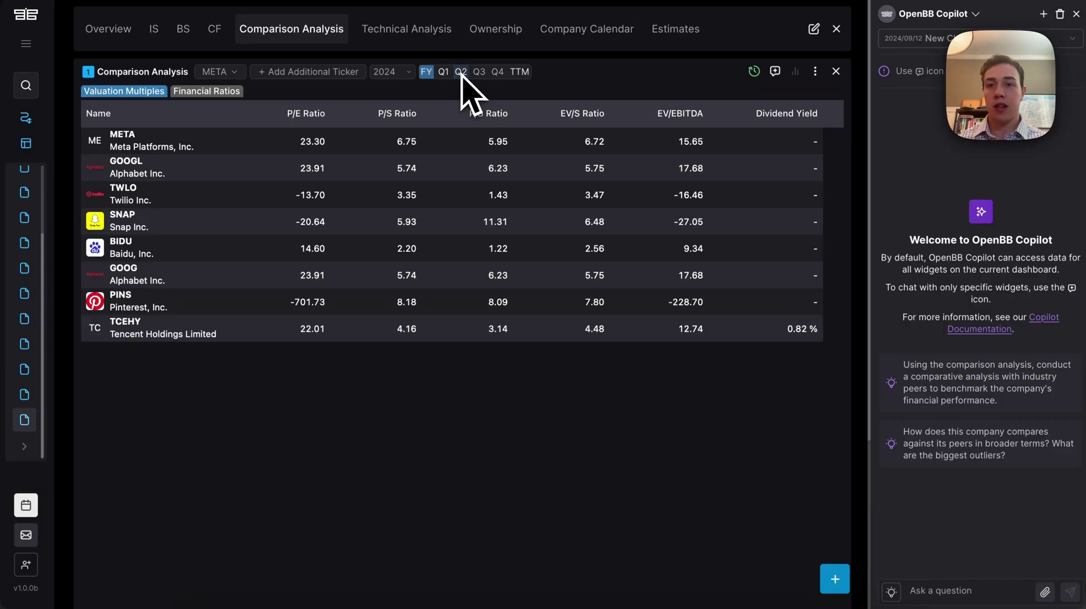
pyautogui.click(461, 73)
pyautogui.scroll(-3, 758, 512)
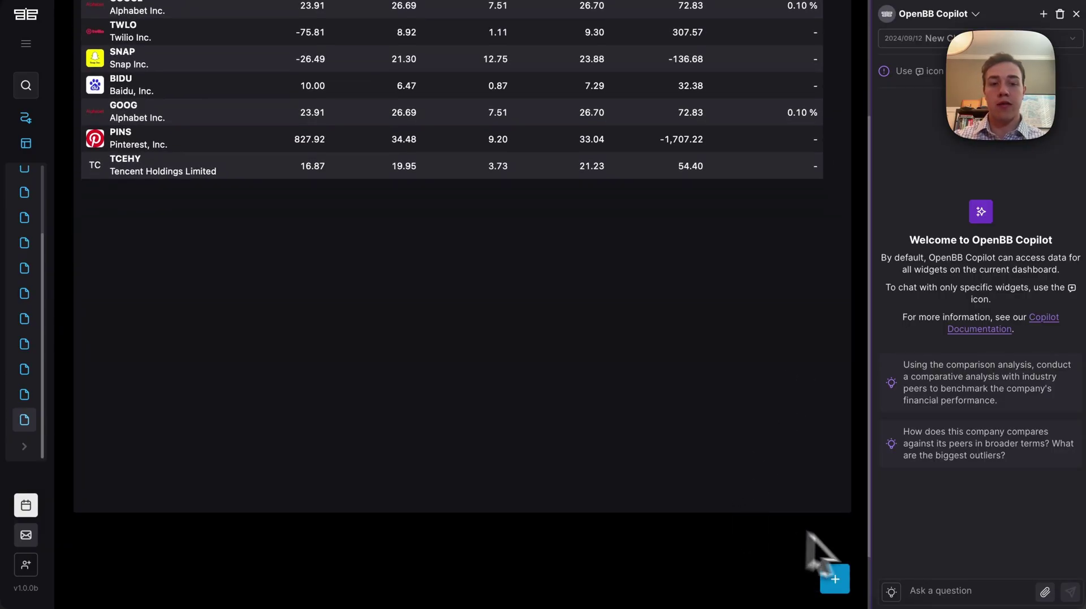
pyautogui.scroll(3, 851, 516)
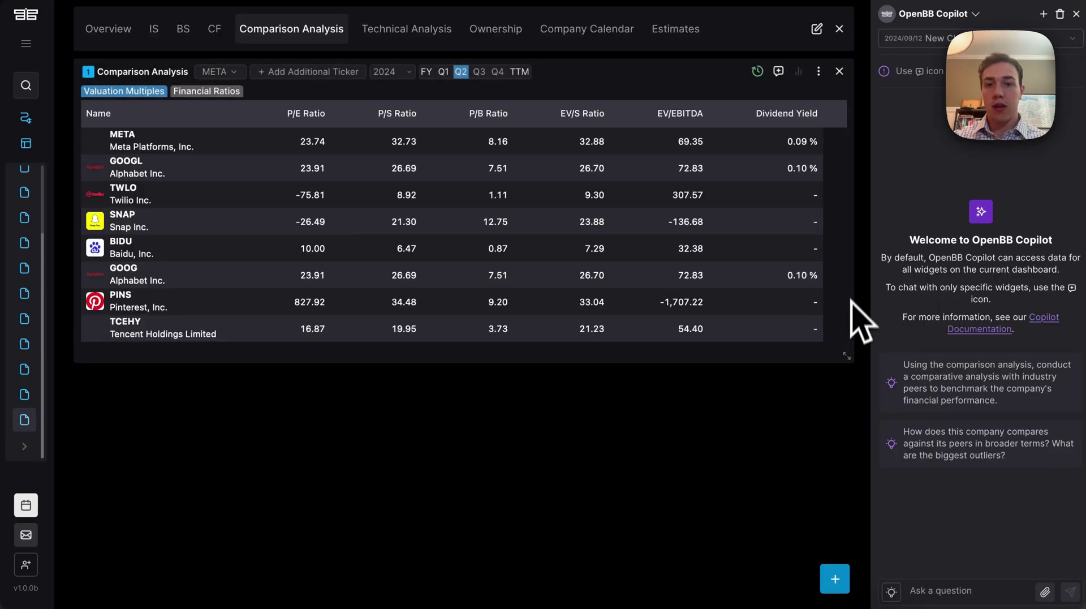
pyautogui.moveTo(850, 359); pyautogui.dragTo(792, 400)
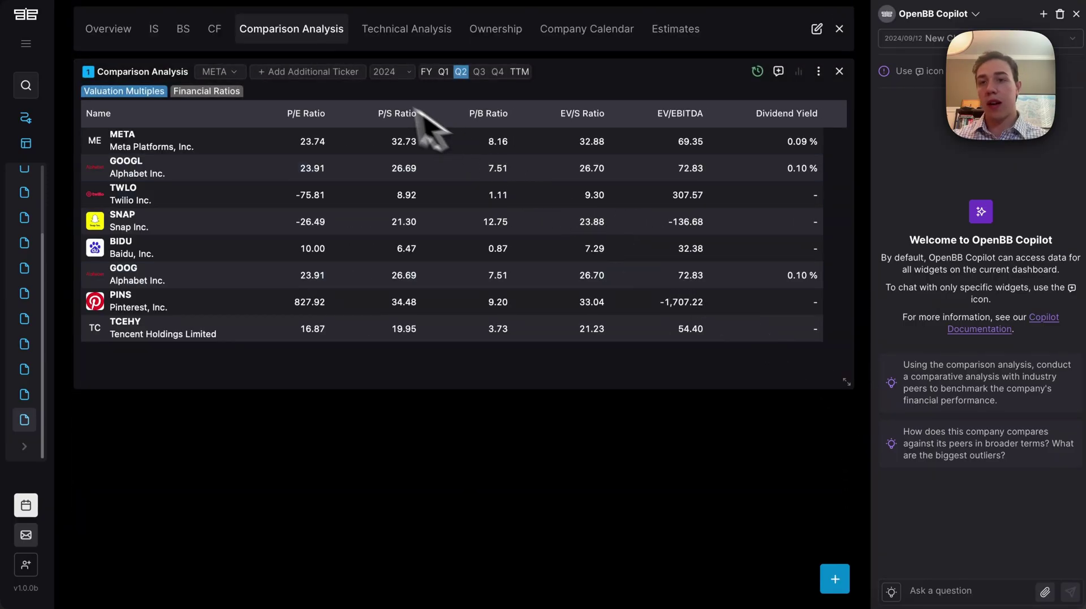
# Remove GOOGL, TWLO, BIDU and TCEHY from the tickers compared with META
pyautogui.click(283, 73)
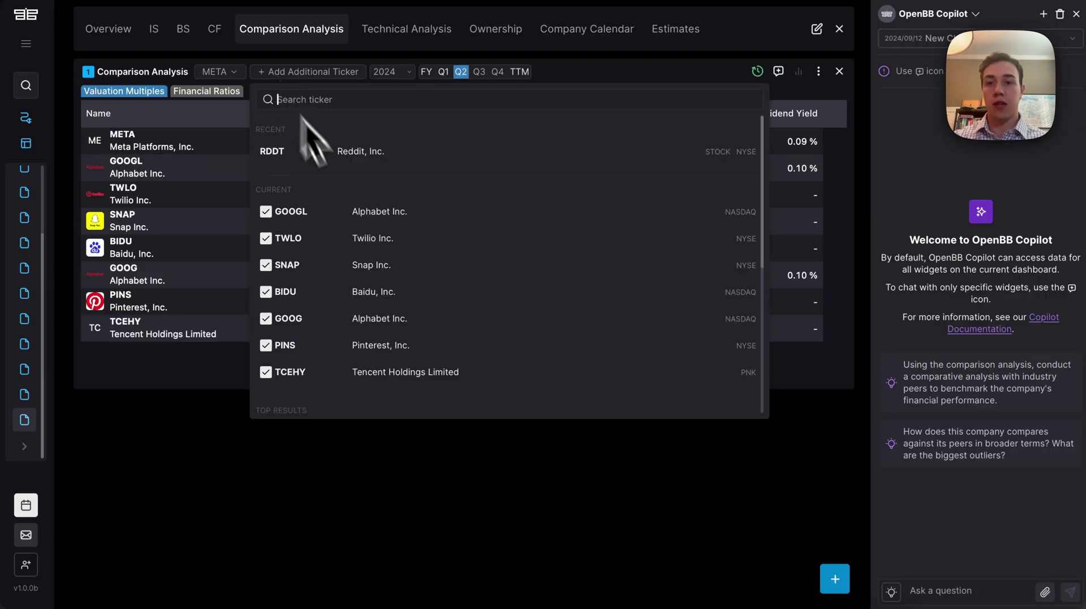
pyautogui.click(266, 212)
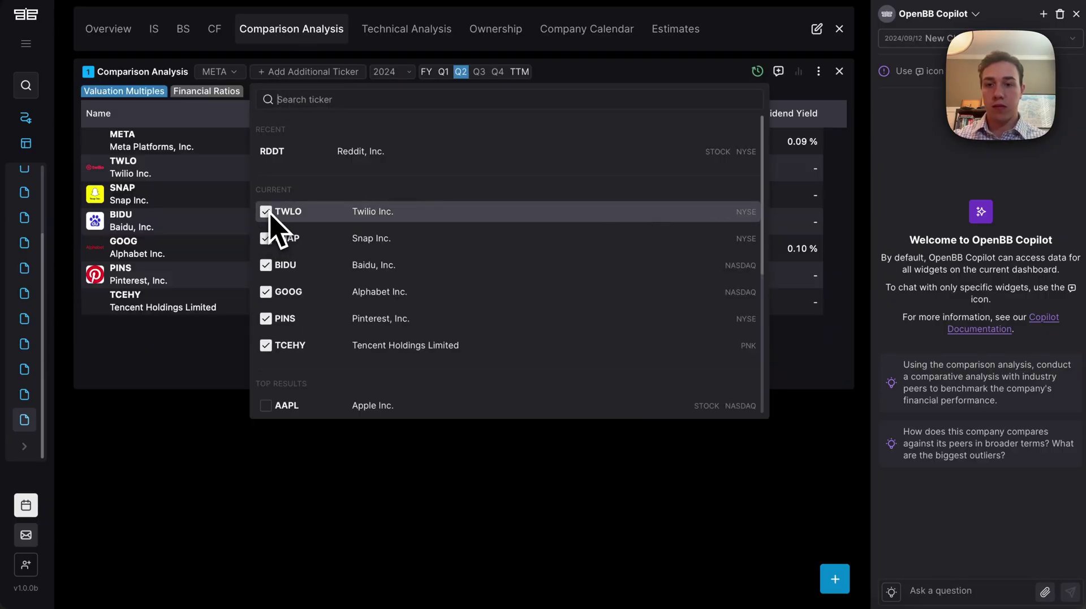
pyautogui.click(269, 212)
pyautogui.click(271, 239)
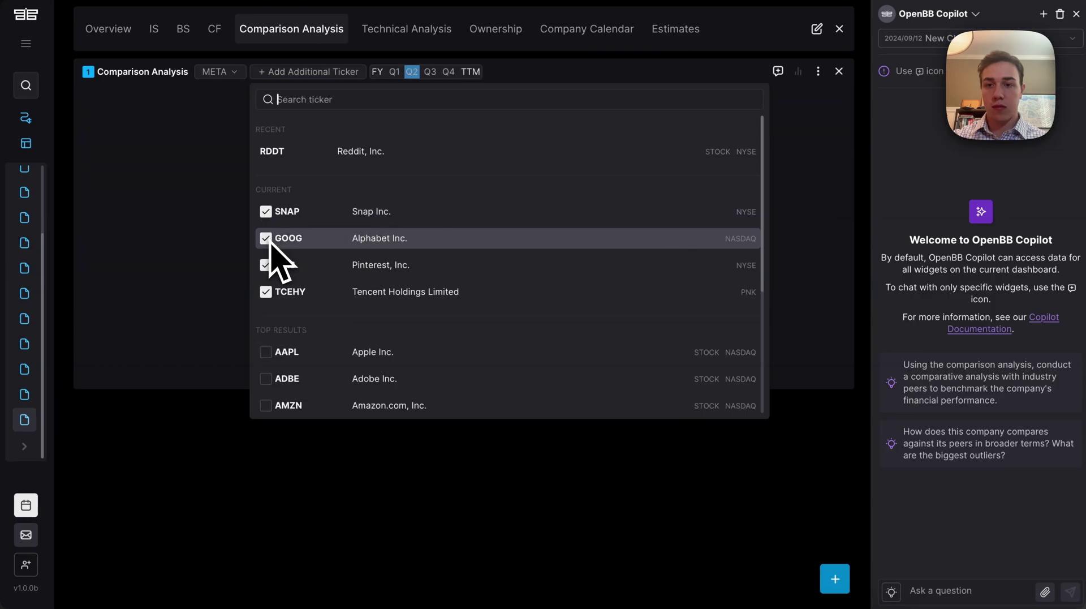
pyautogui.click(280, 283)
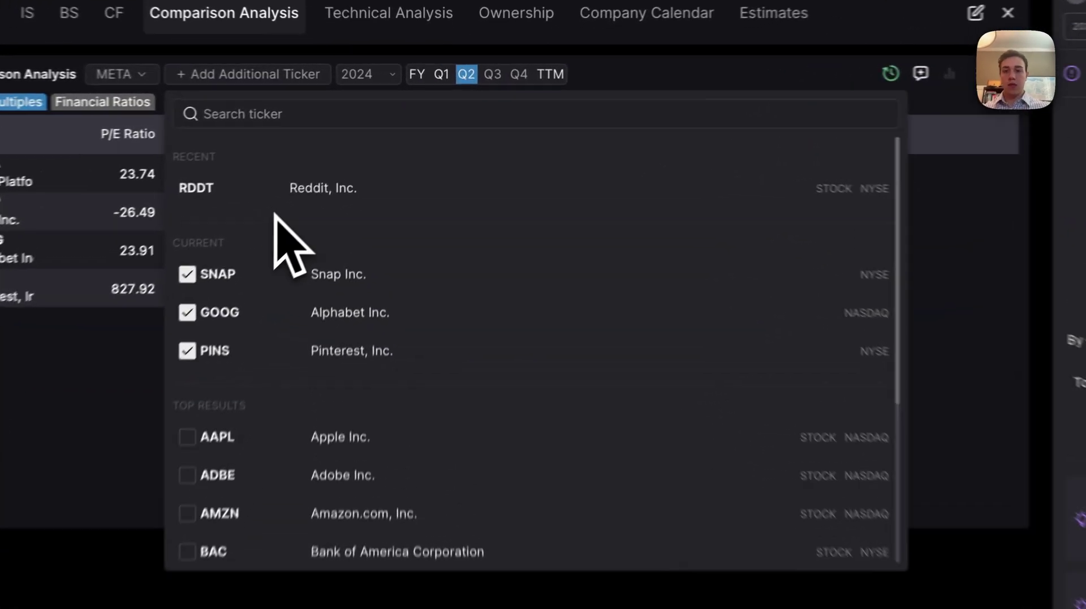
# Add MSFT, RDDT and NFLX to the tickers in the Comparison Analysis widget
pyautogui.write('MSFT')
pyautogui.click(195, 383)
pyautogui.write('RD')
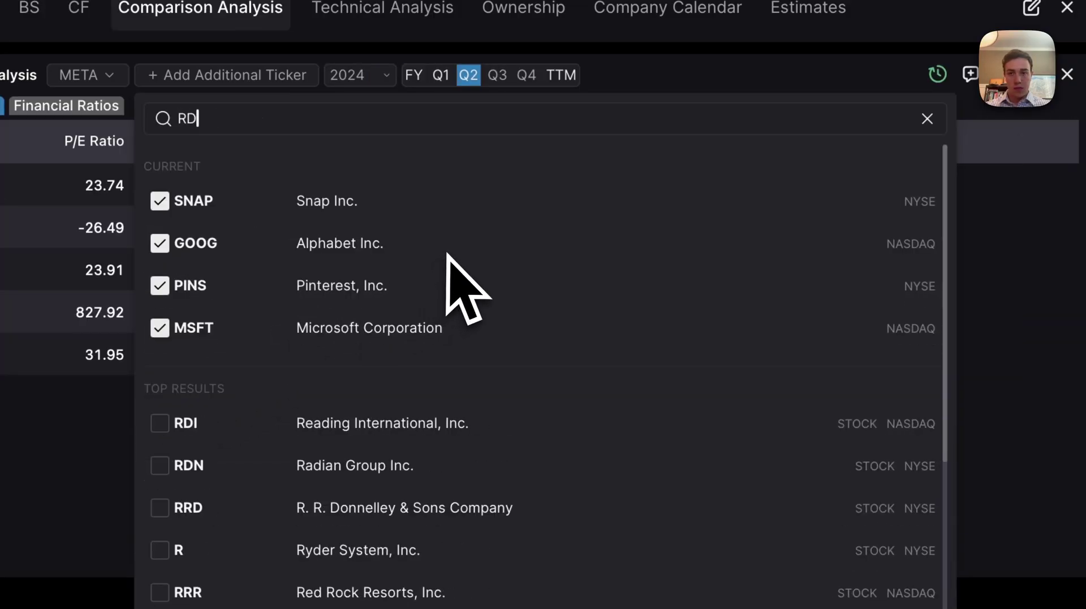
pyautogui.write('DT')
pyautogui.click(161, 422)
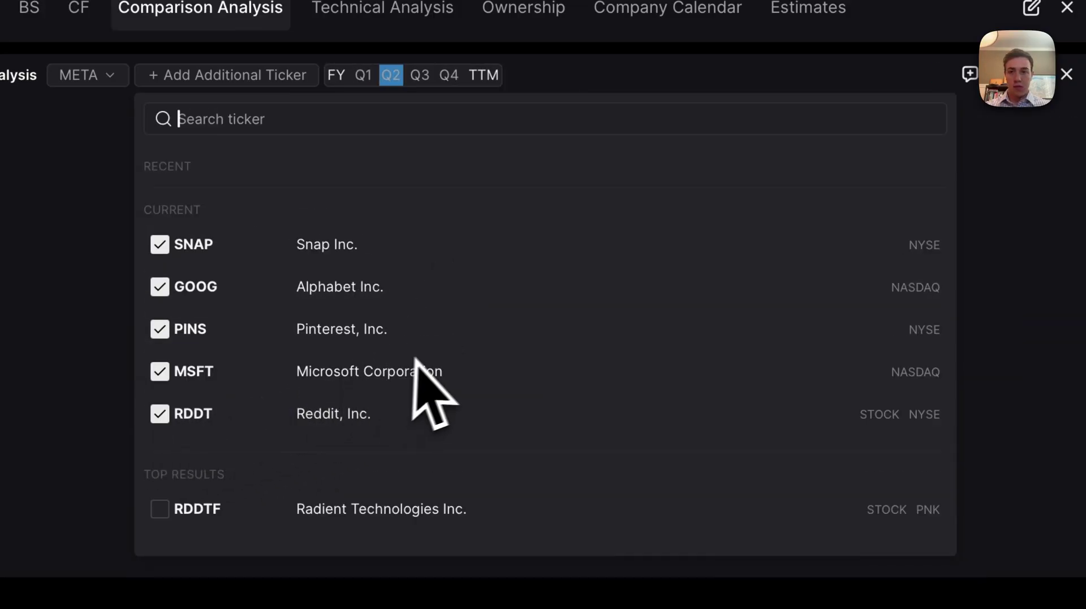
pyautogui.write('NFLX')
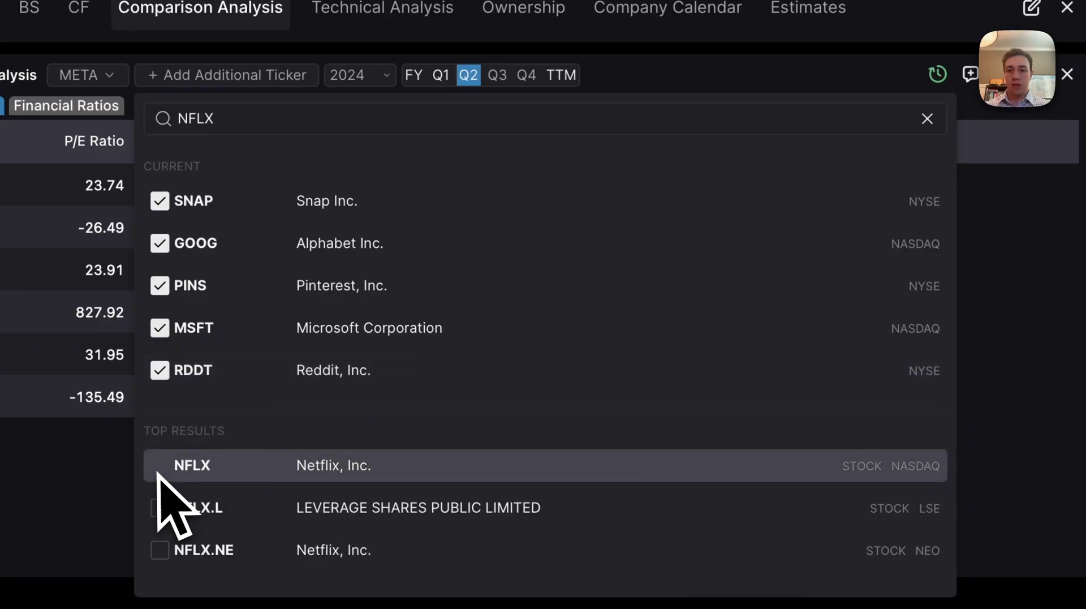
pyautogui.click(160, 465)
pyautogui.press('Escape')
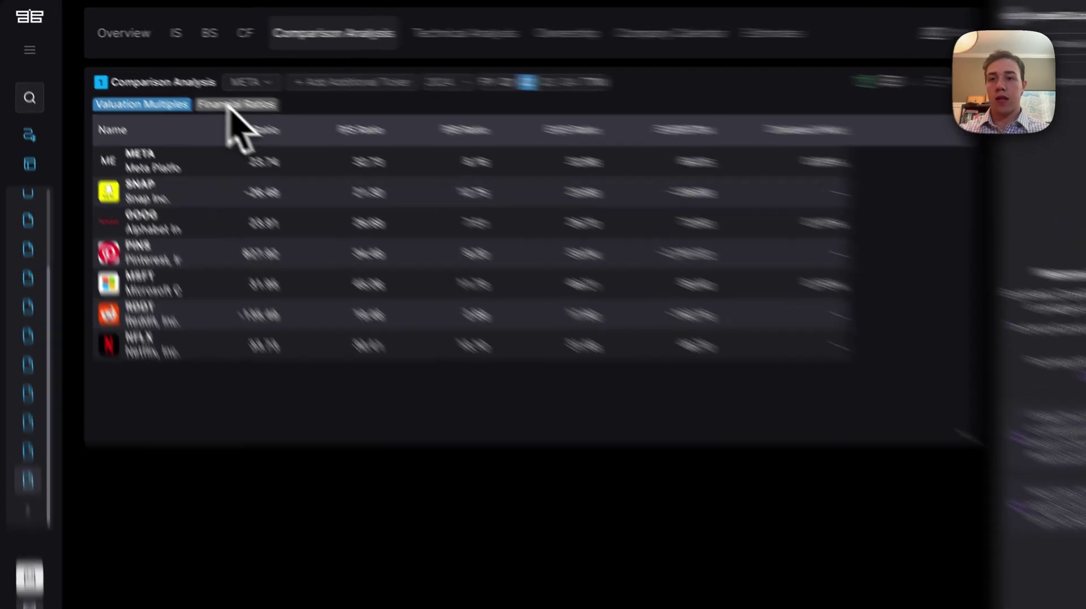
# Examine the peers' financial ratios for liquidity, efficiency and profitability
pyautogui.click(201, 92)
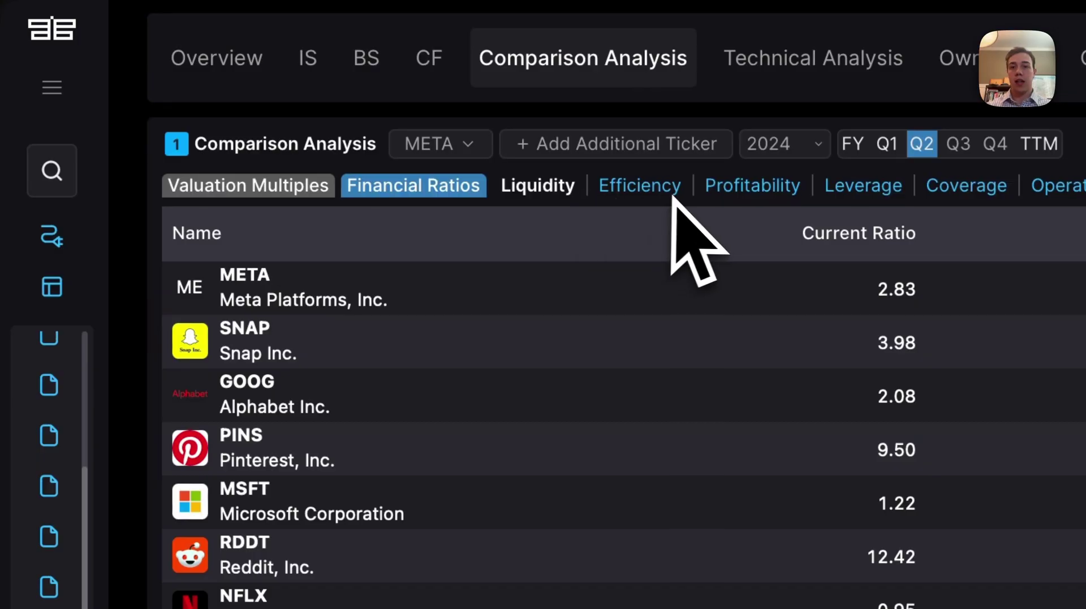
pyautogui.click(669, 195)
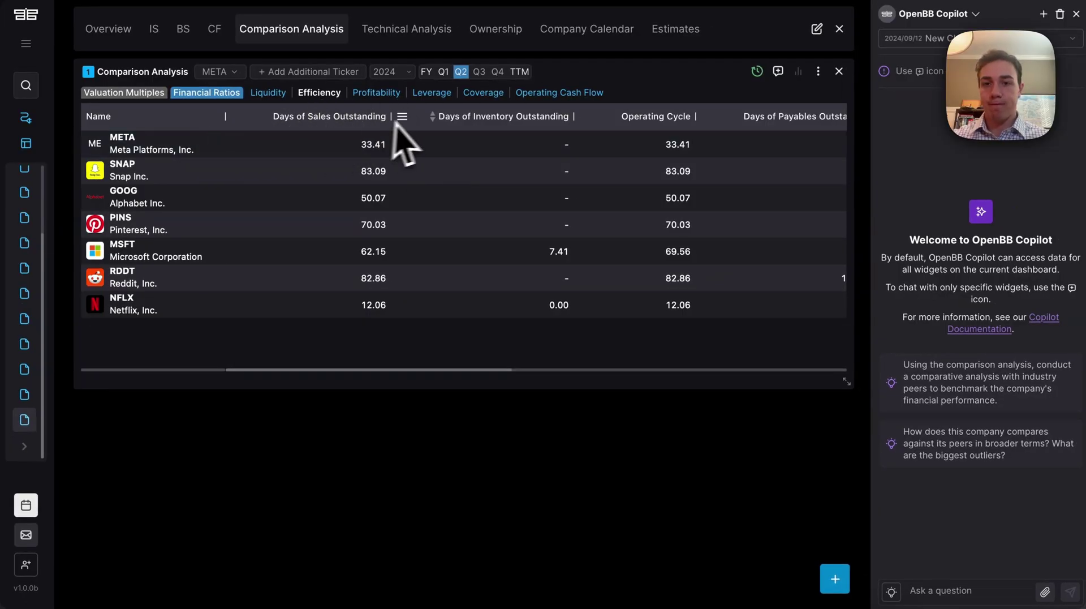
pyautogui.click(376, 93)
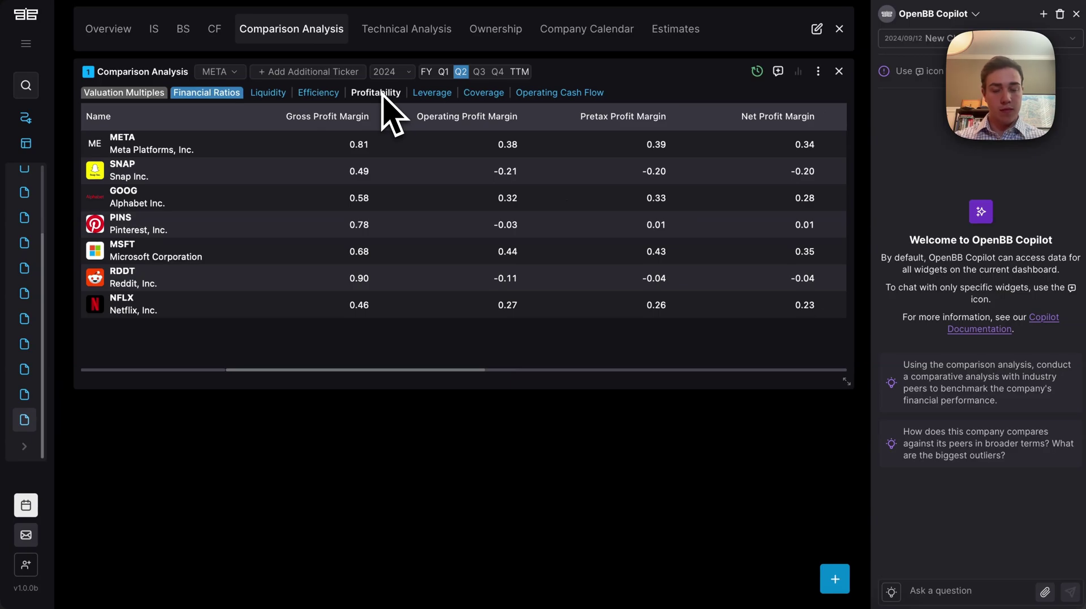
# Return to the peers' valuation multiples and plot P/E Ratio and P/S Ratio for all listed companies as a chart
pyautogui.click(107, 91)
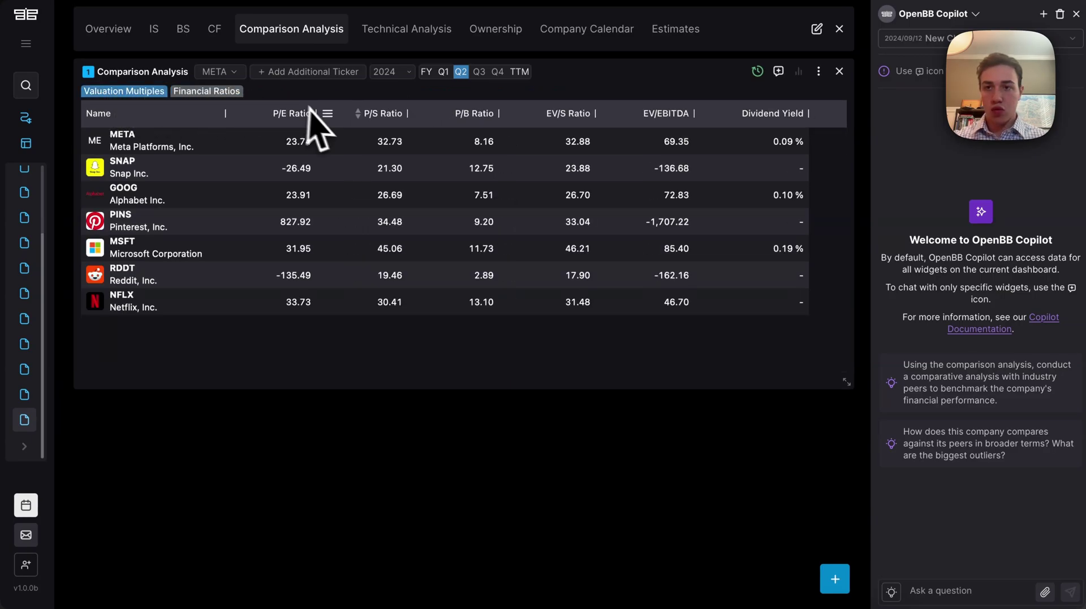
pyautogui.moveTo(140, 140); pyautogui.dragTo(330, 164)
pyautogui.moveTo(377, 294); pyautogui.dragTo(400, 332)
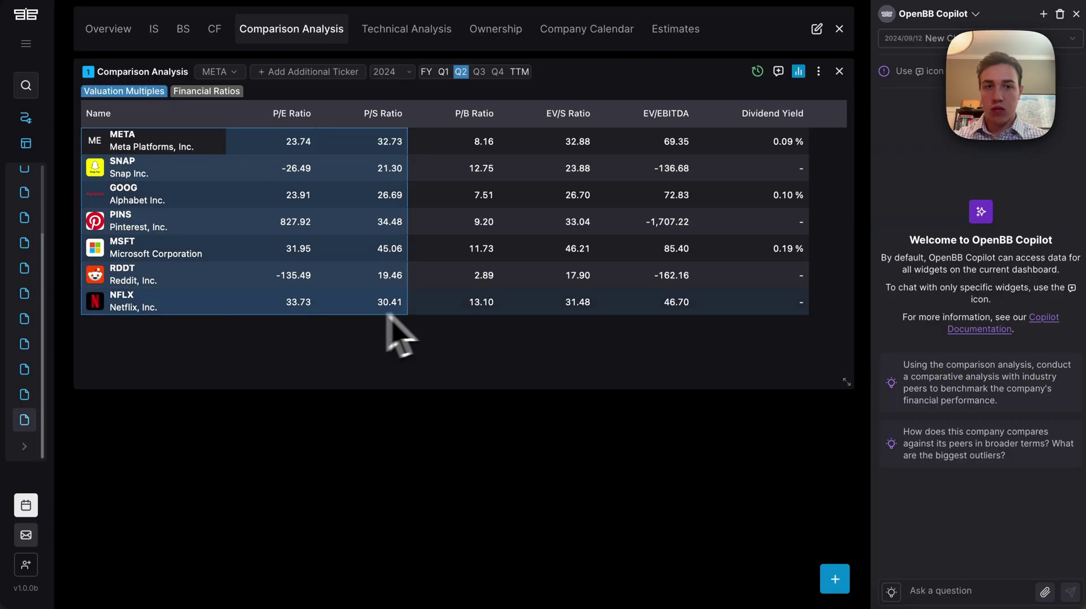
pyautogui.click(812, 72)
pyautogui.click(855, 94)
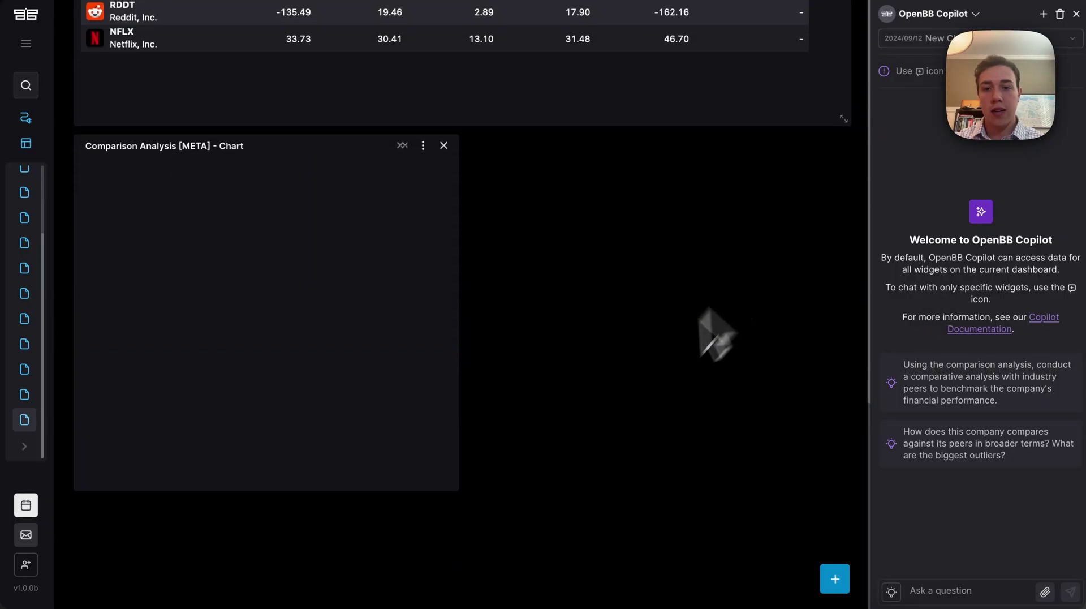
# Change the P/E Ratio and P/S Ratio chart to clustered columns and switch the P/E Ratio series off and back on
pyautogui.click(423, 118)
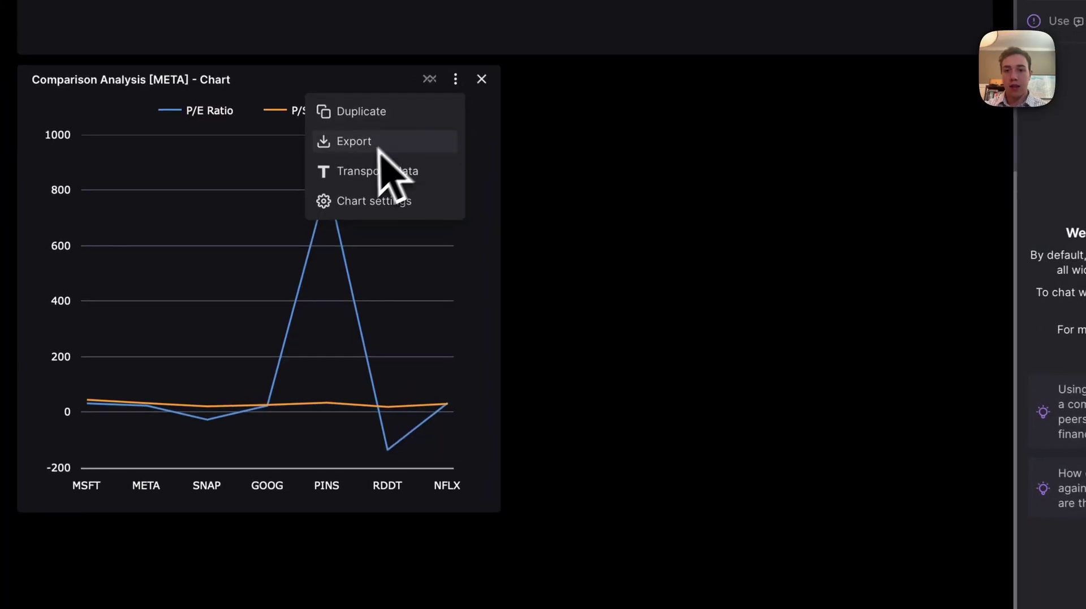
pyautogui.click(342, 217)
pyautogui.scroll(5, 362, 271)
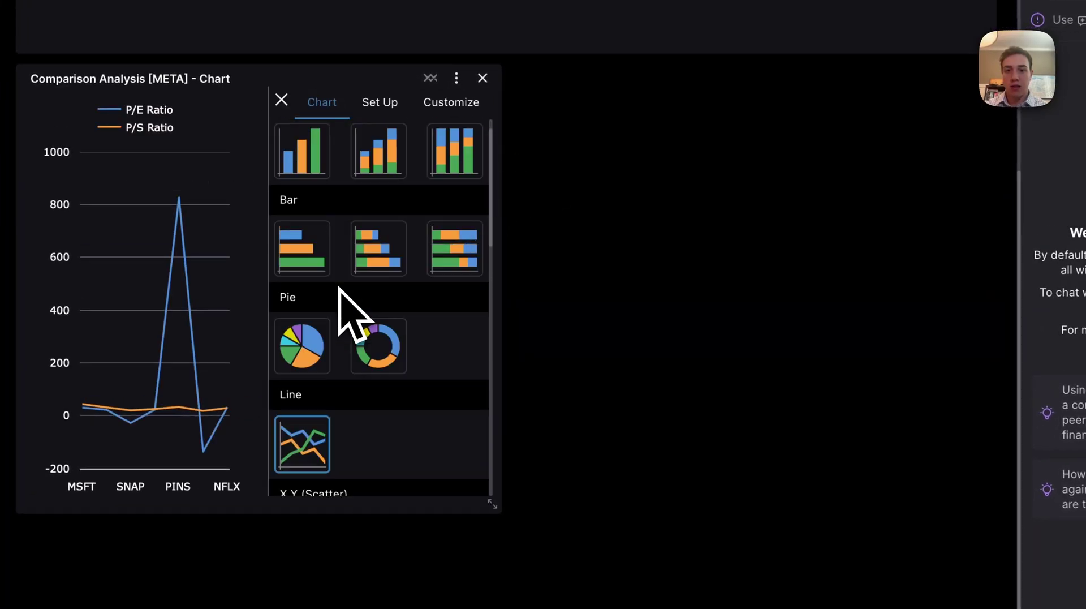
pyautogui.click(317, 201)
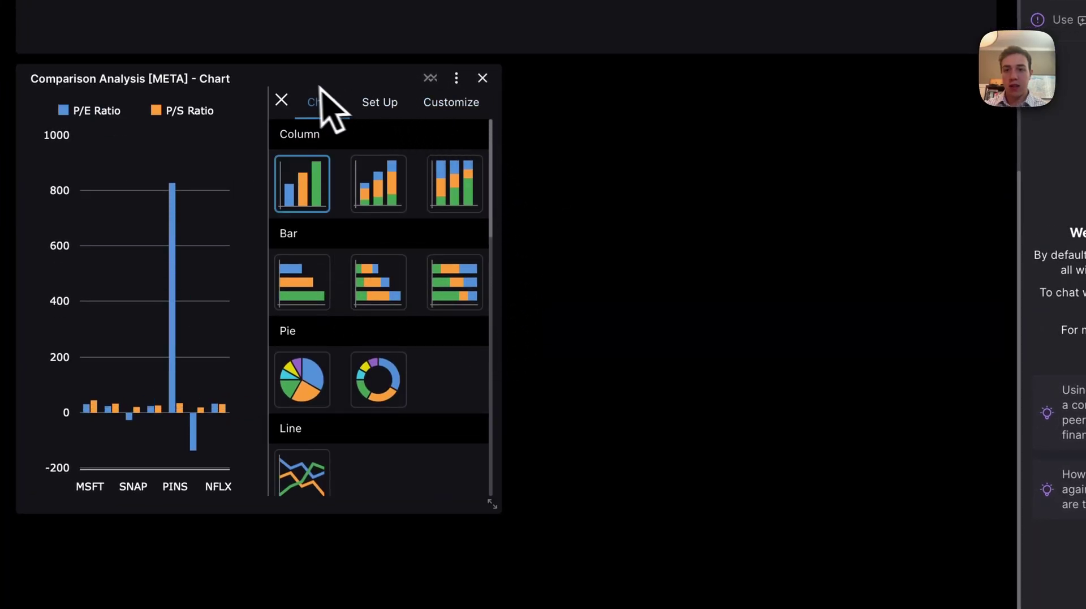
pyautogui.click(282, 100)
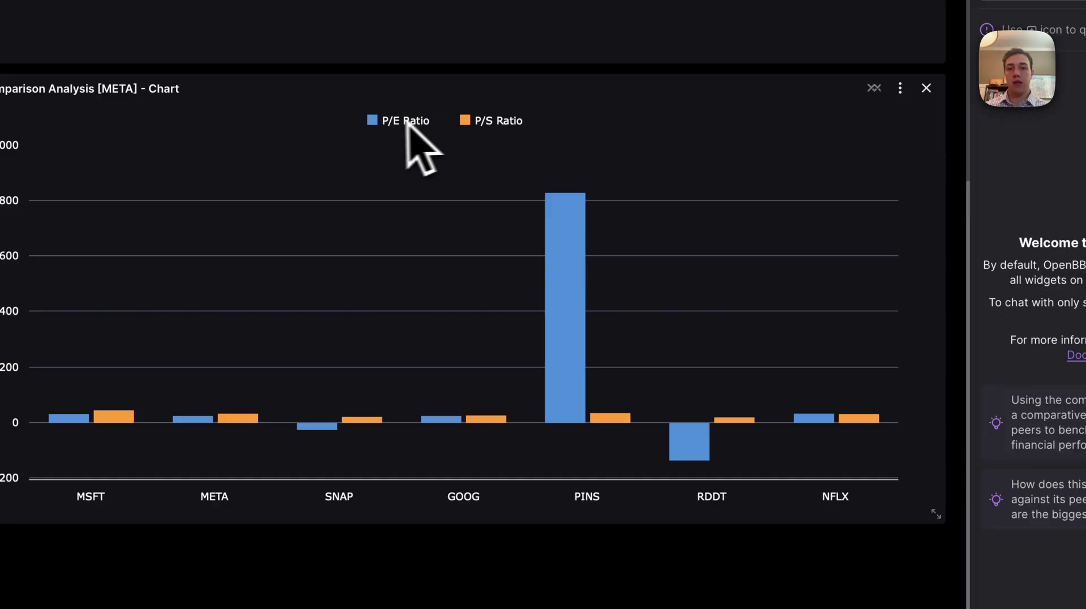
pyautogui.click(379, 122)
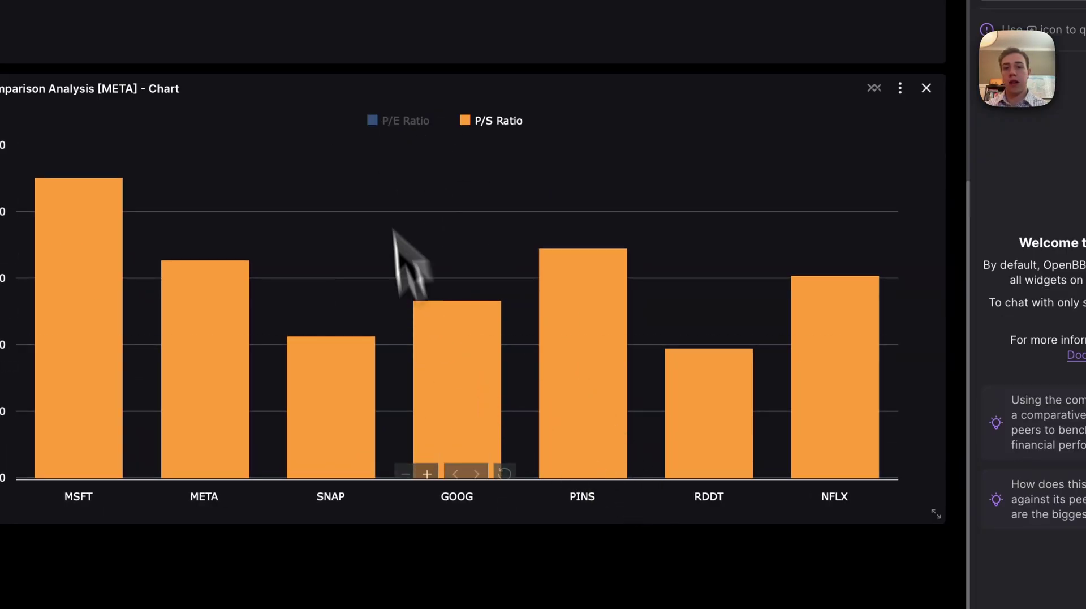
pyautogui.click(380, 123)
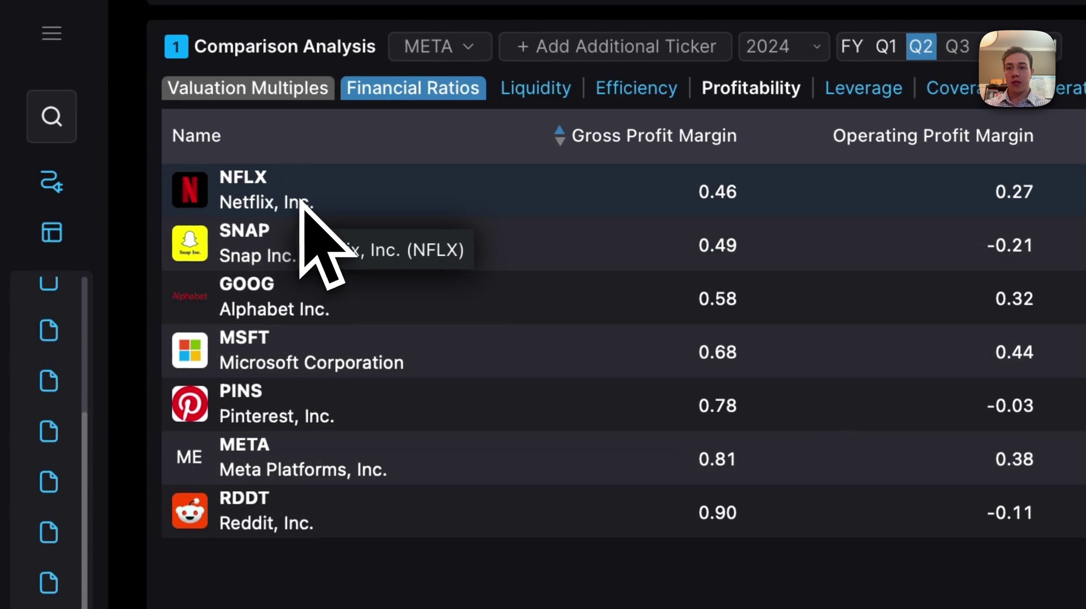
# Plot Gross Profit Margin for all listed companies as a new chart and change its type to clustered columns
pyautogui.moveTo(300, 192); pyautogui.dragTo(577, 497)
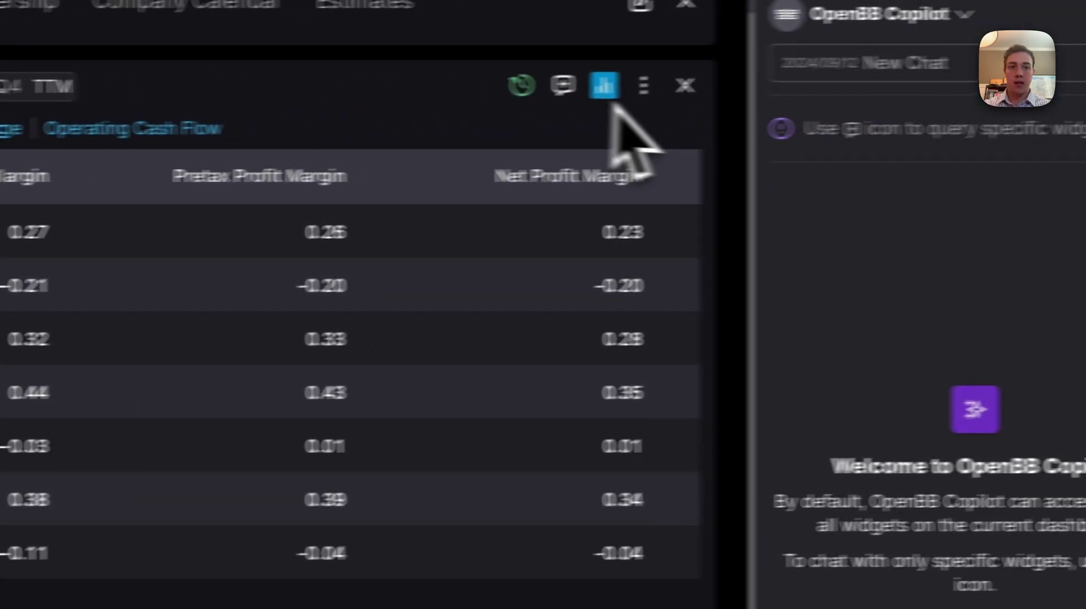
pyautogui.click(606, 85)
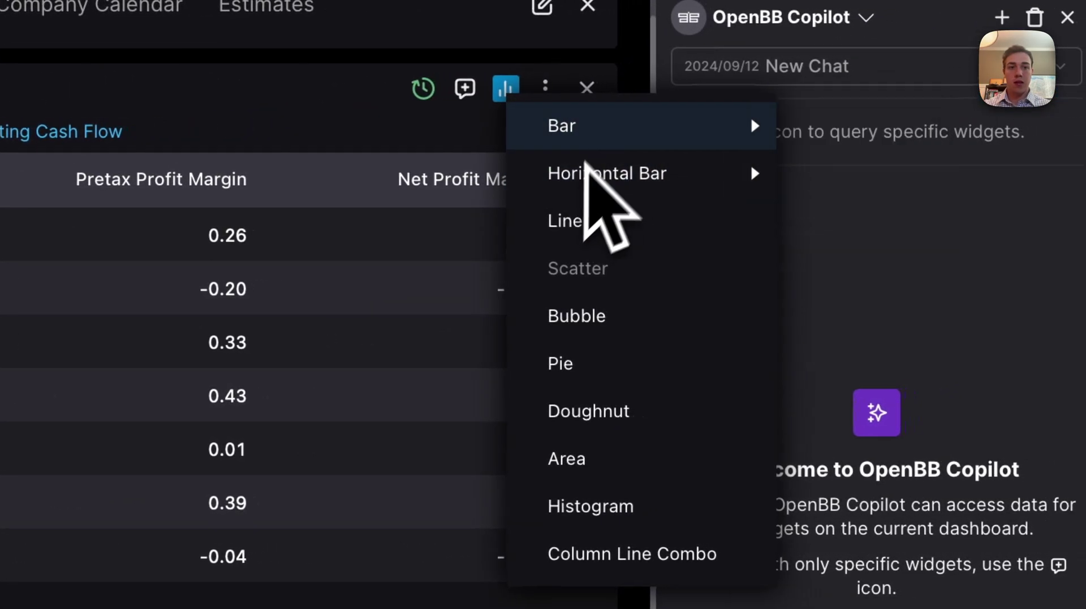
pyautogui.click(591, 237)
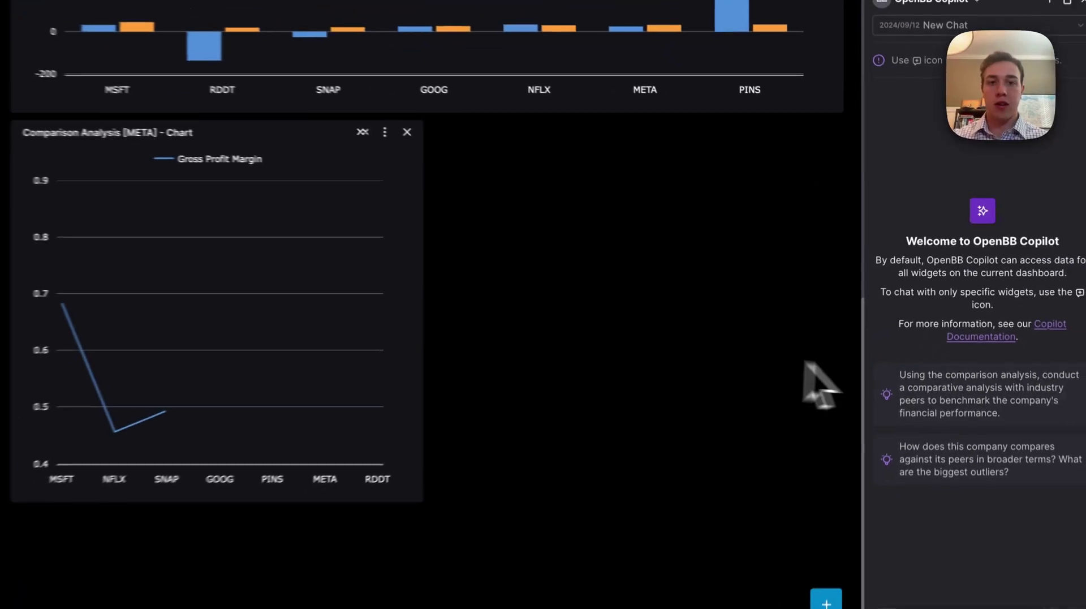
pyautogui.click(423, 138)
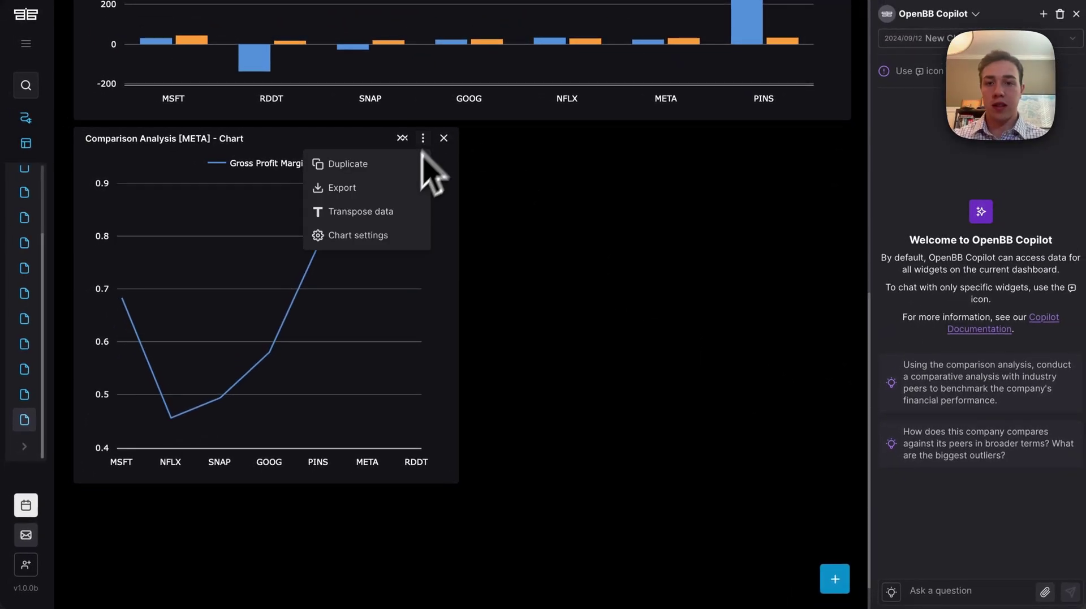
pyautogui.click(362, 235)
pyautogui.scroll(5, 350, 249)
pyautogui.click(309, 233)
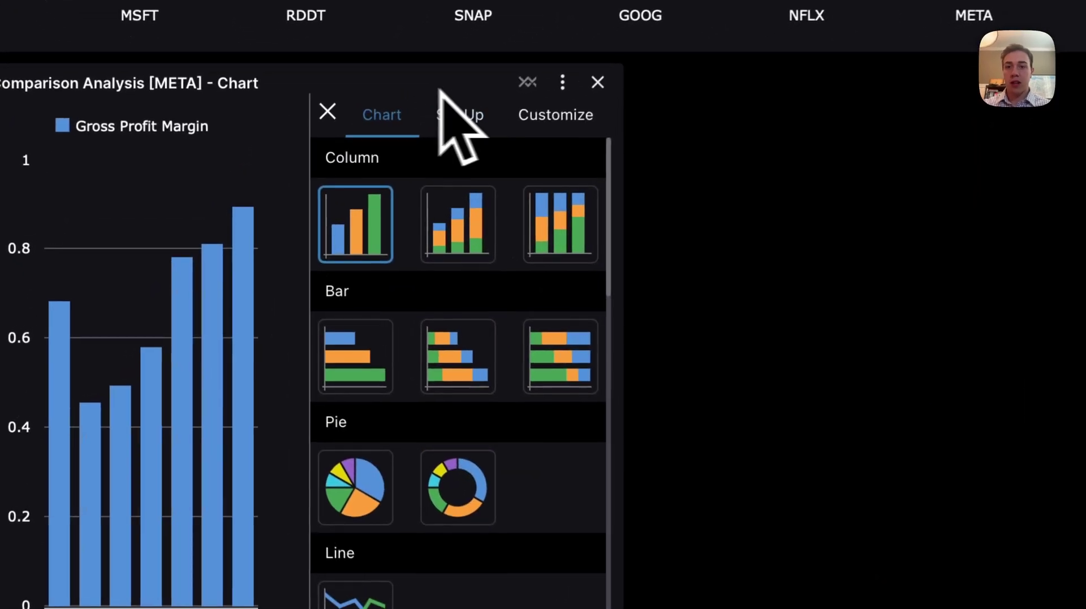
# Add Operating Profit Margin and Net Profit Margin as further series to the Gross Profit Margin chart and close its settings
pyautogui.click(459, 114)
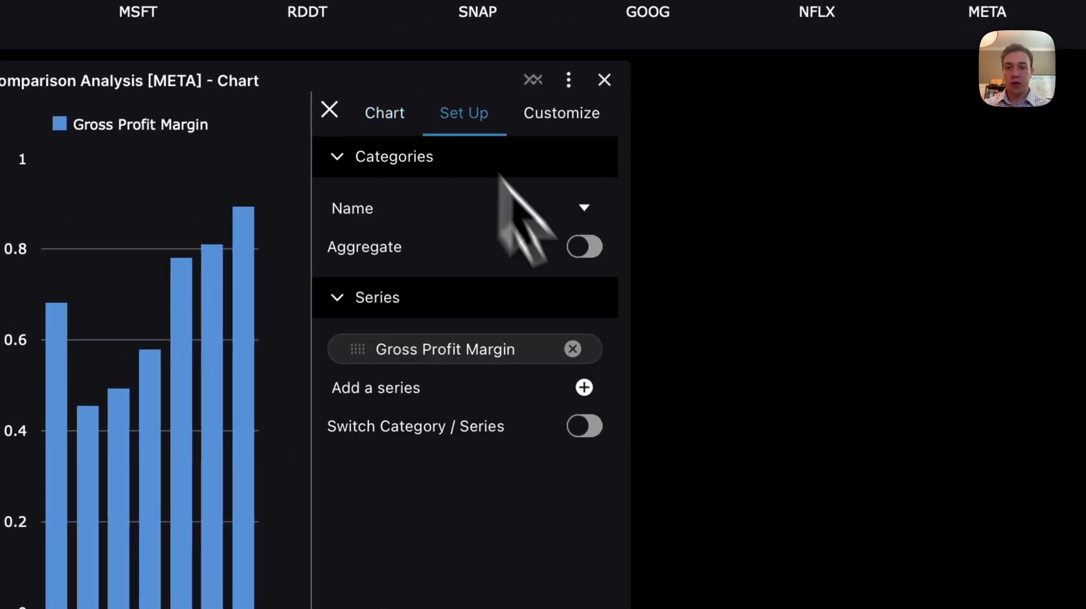
pyautogui.click(577, 384)
pyautogui.scroll(1, 497, 376)
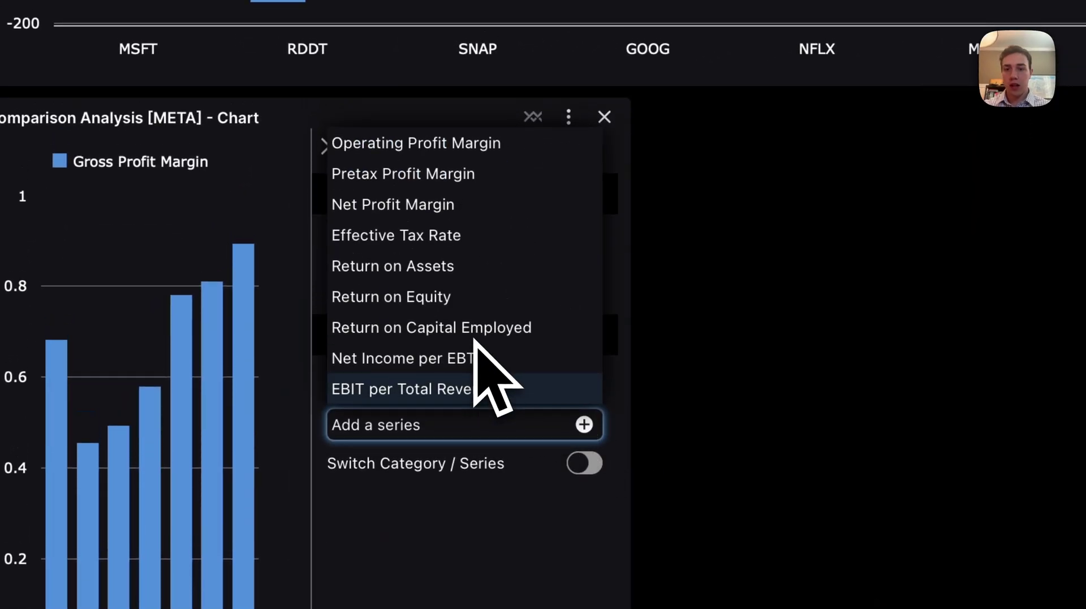
pyautogui.click(469, 149)
pyautogui.click(583, 461)
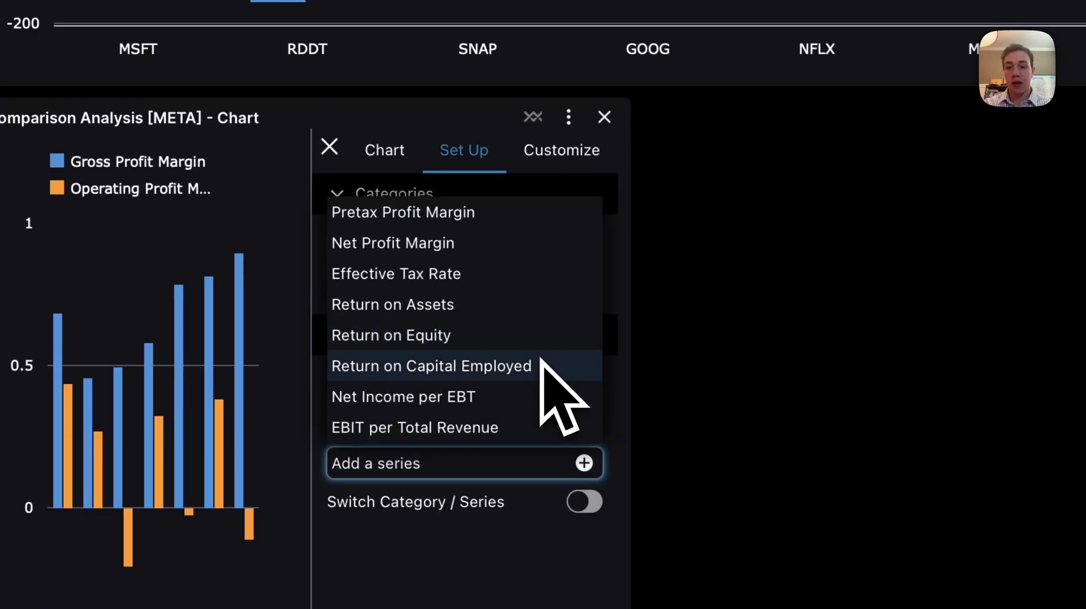
pyautogui.scroll(-1, 540, 362)
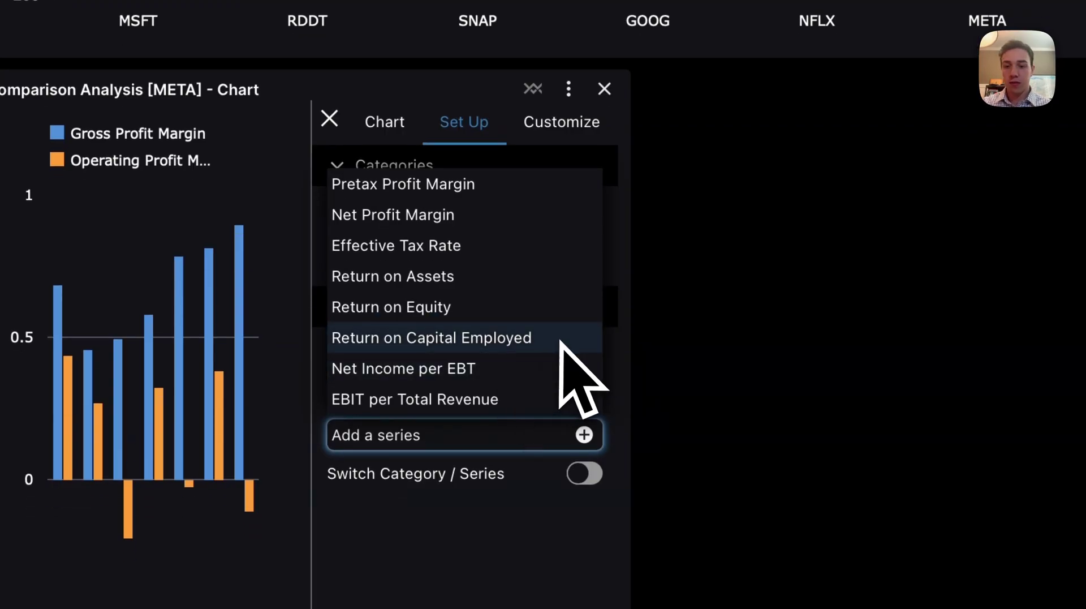
pyautogui.scroll(1, 469, 362)
pyautogui.click(430, 250)
pyautogui.click(331, 160)
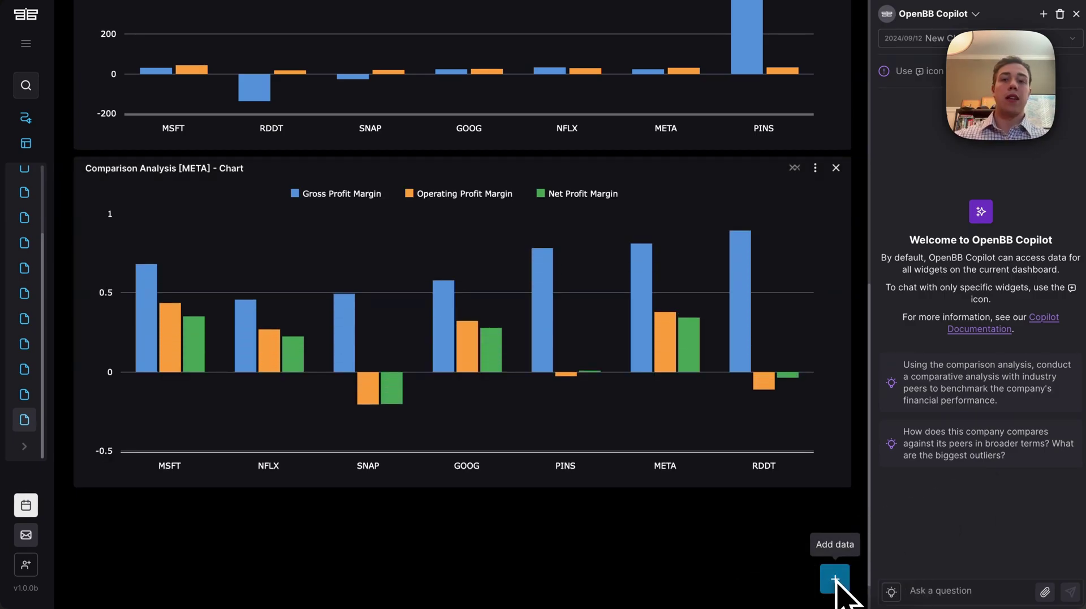
# Find the Note widget in the widget library and add it to the dashboard
pyautogui.click(842, 573)
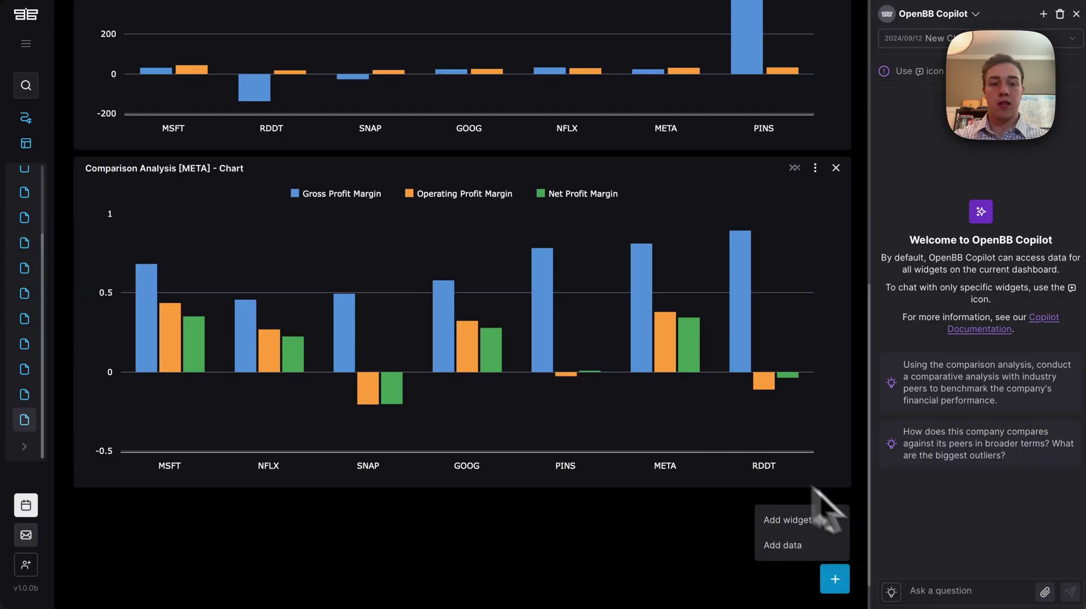
pyautogui.click(791, 520)
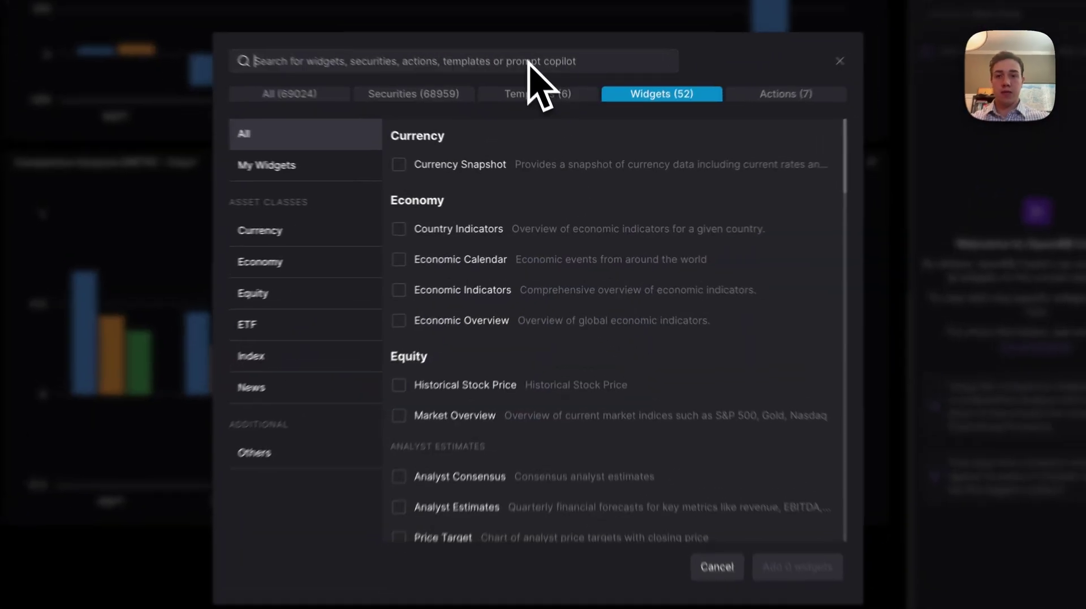
pyautogui.write('notes')
pyautogui.click(364, 184)
pyautogui.click(832, 603)
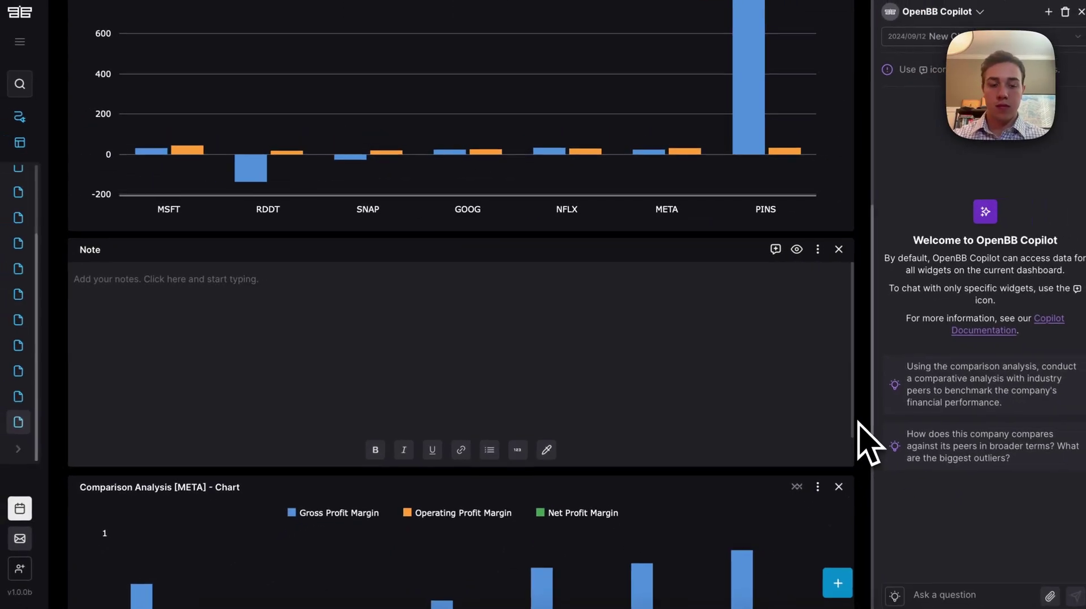
# Add another Note widget to the dashboard
pyautogui.scroll(-3, 858, 424)
pyautogui.click(838, 582)
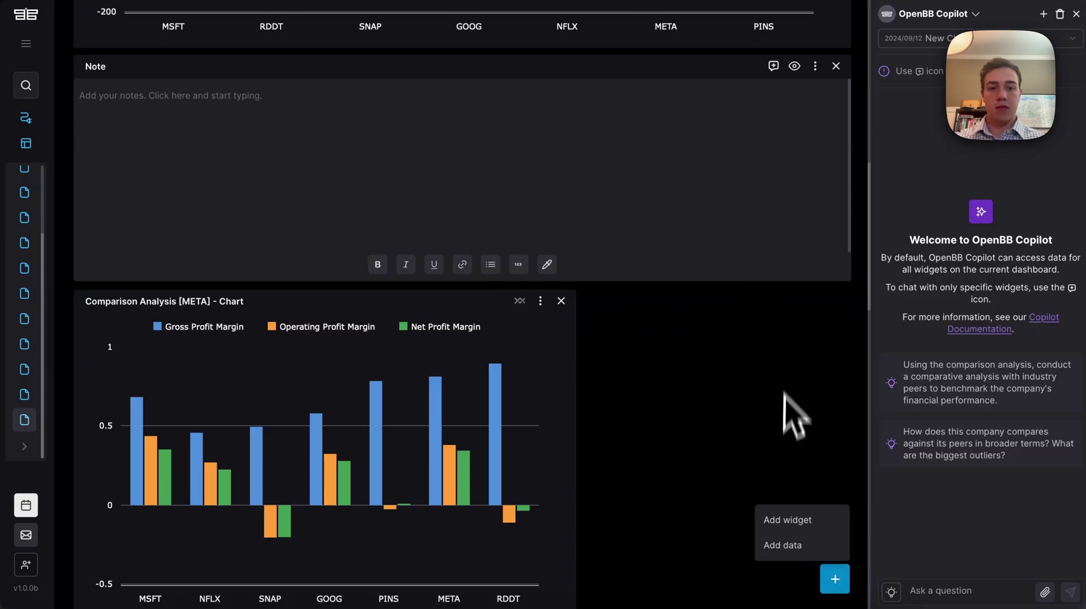
pyautogui.click(785, 516)
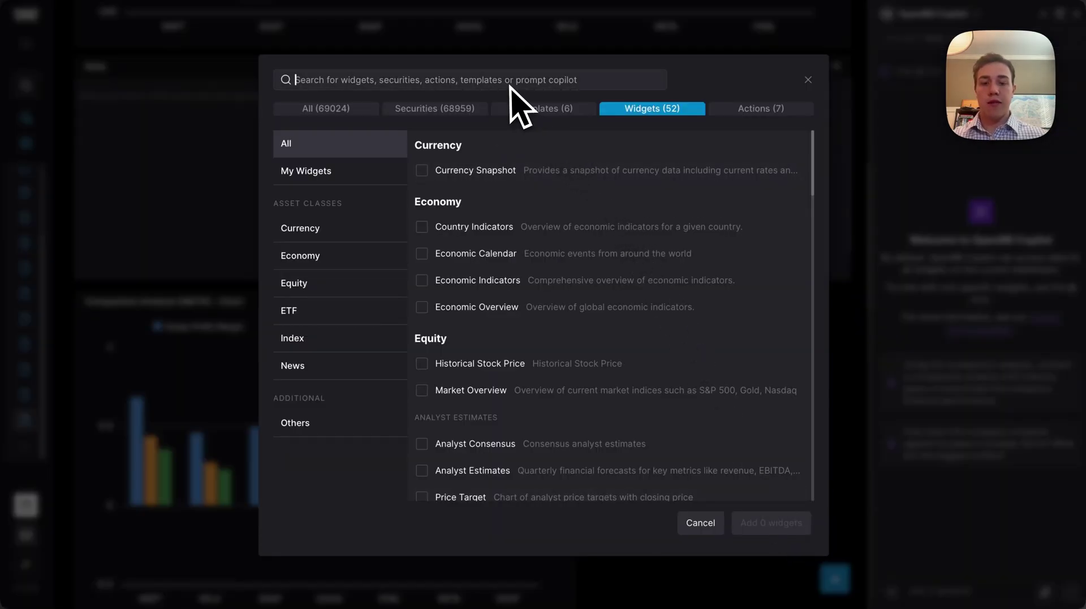
pyautogui.write('not')
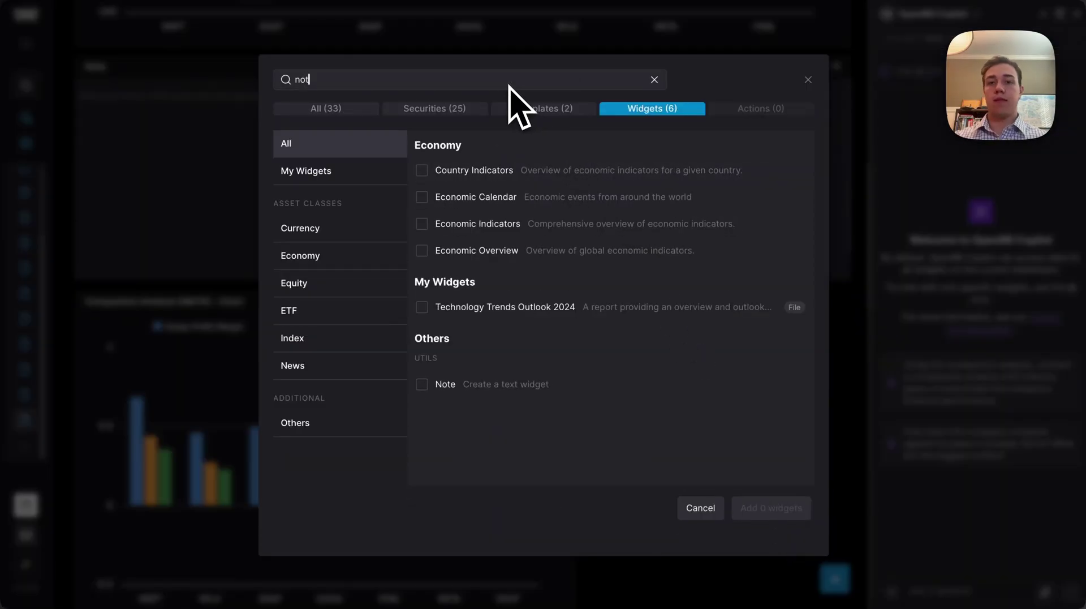
pyautogui.write('e')
pyautogui.click(422, 375)
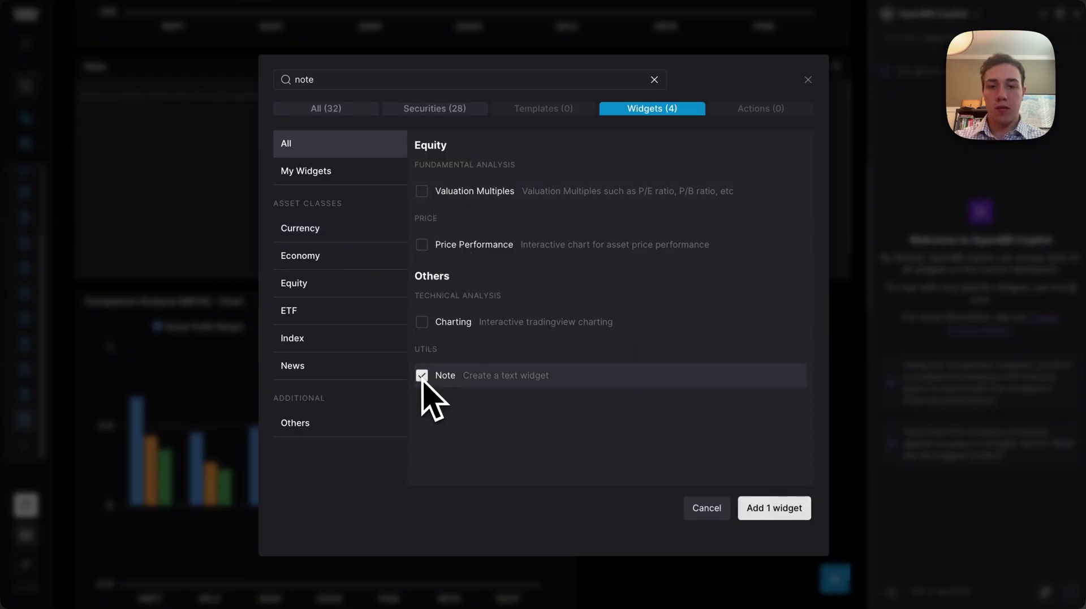
pyautogui.click(770, 507)
# Move the small Note widget from below the Debt Ratio chart into the empty space beside the comparison charts
pyautogui.scroll(-10, 654, 460)
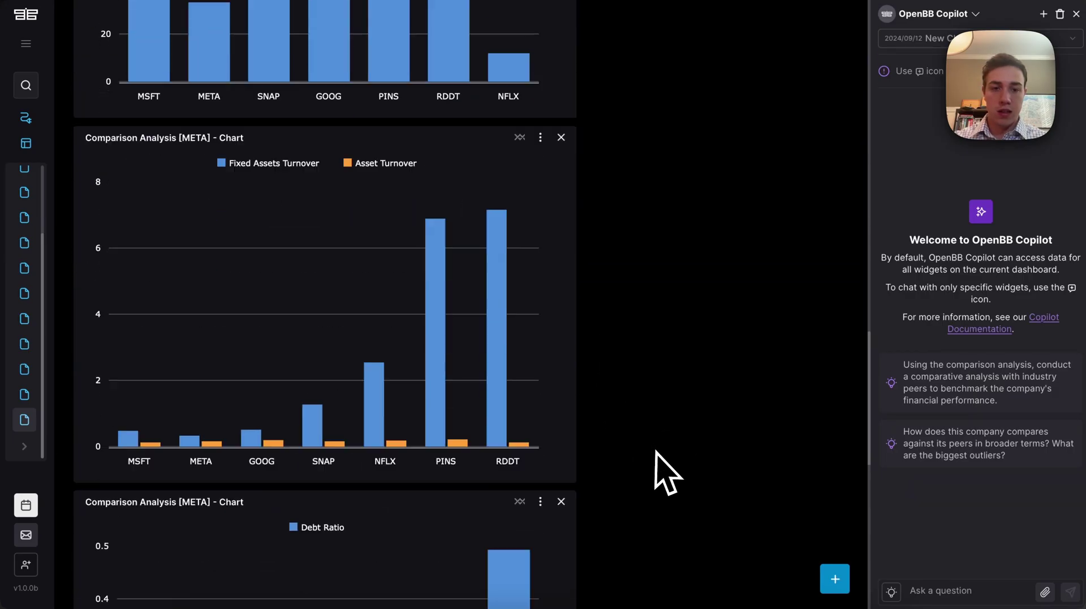
pyautogui.moveTo(452, 429); pyautogui.dragTo(249, 480)
pyautogui.moveTo(192, 237); pyautogui.dragTo(747, 82)
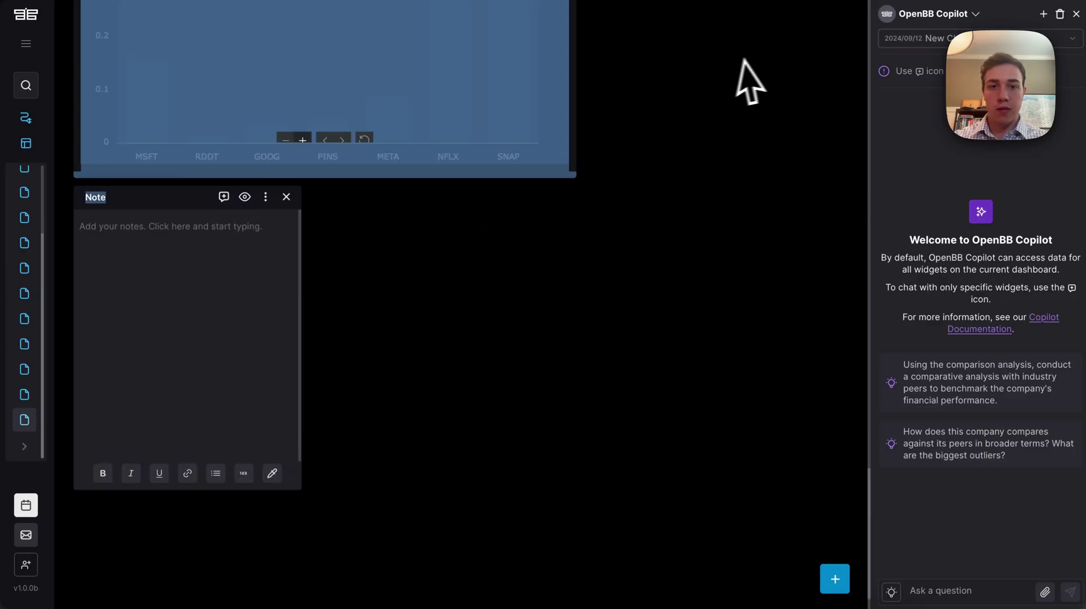
pyautogui.scroll(3, 655, 262)
pyautogui.moveTo(179, 353); pyautogui.dragTo(736, 396)
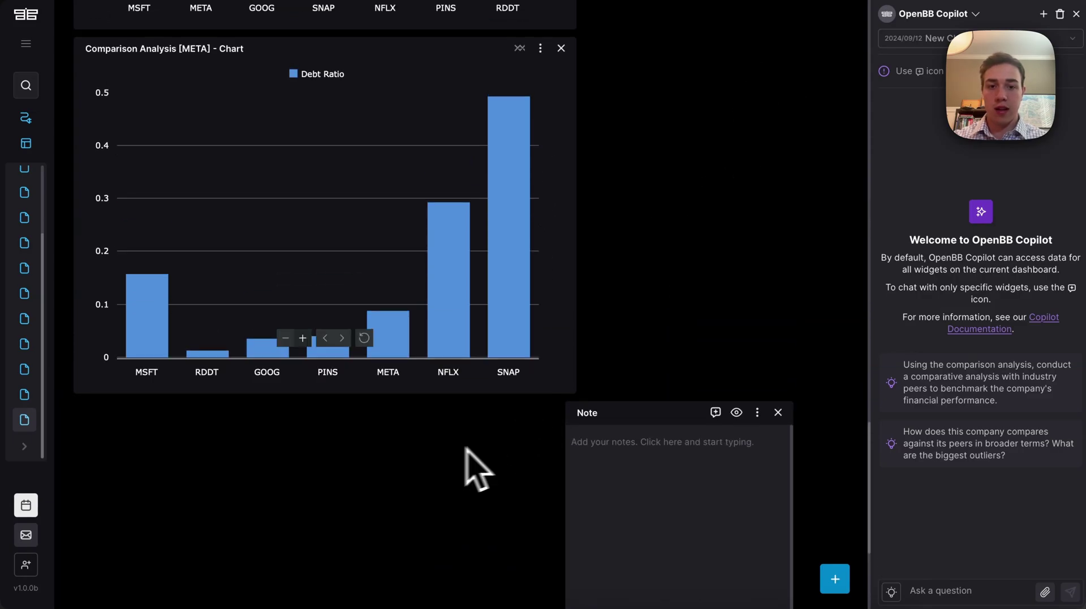
pyautogui.moveTo(627, 419); pyautogui.dragTo(673, 89)
# Duplicate the Note widget placed beside the comparison charts
pyautogui.scroll(10, 736, 119)
pyautogui.click(776, 11)
pyautogui.click(753, 60)
pyautogui.scroll(-5, 705, 337)
pyautogui.scroll(10, 705, 337)
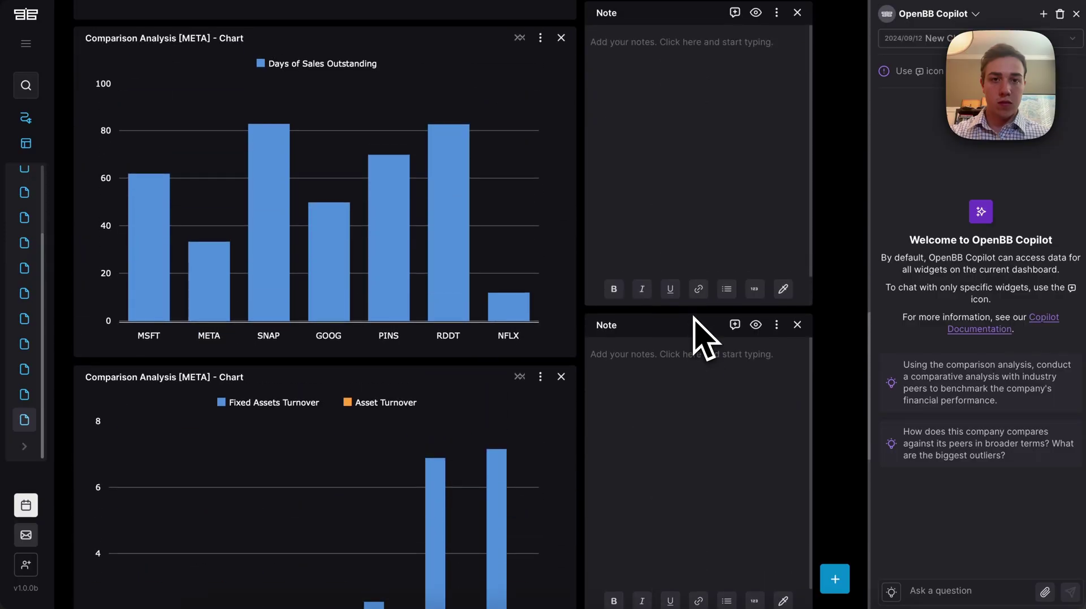
# Widen both side notes to fill the space next to their charts and duplicate the note beside the Fixed Assets Turnover chart
pyautogui.moveTo(805, 177); pyautogui.dragTo(863, 252)
pyautogui.scroll(-3, 837, 311)
pyautogui.moveTo(830, 368); pyautogui.dragTo(861, 582)
pyautogui.scroll(-3, 820, 577)
pyautogui.click(816, 45)
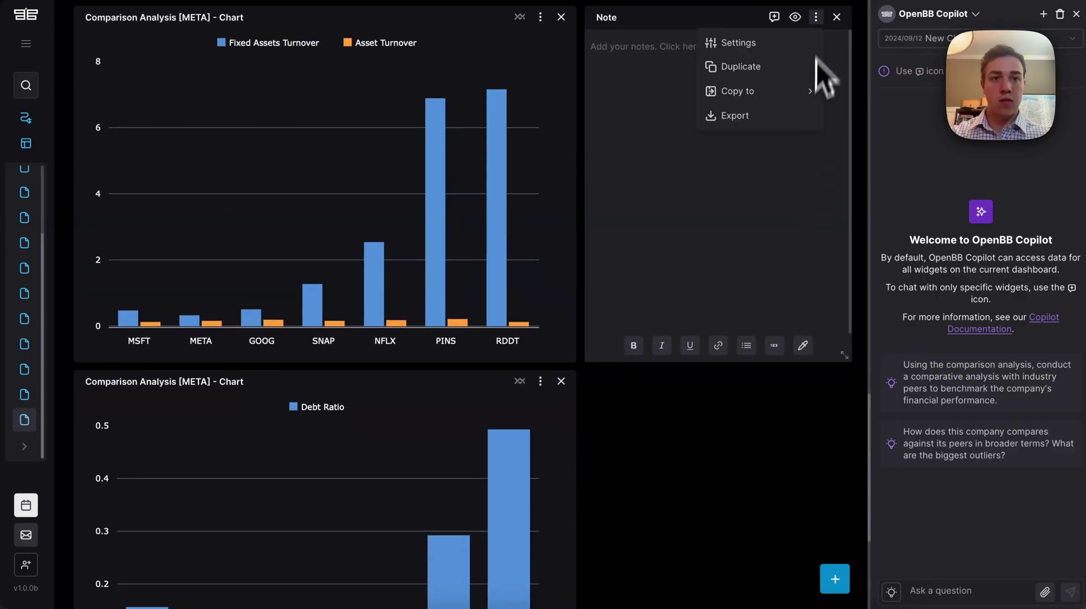
pyautogui.click(745, 67)
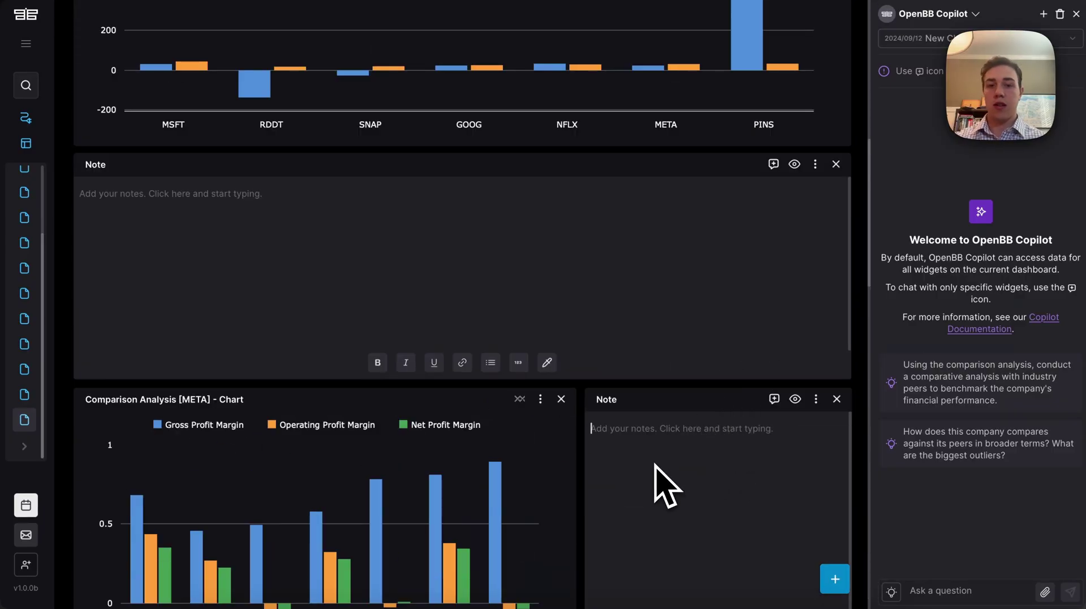
# Hide the Operating Profit Margin and Net Profit Margin series in the profit margin comparison chart
pyautogui.scroll(-4, 656, 468)
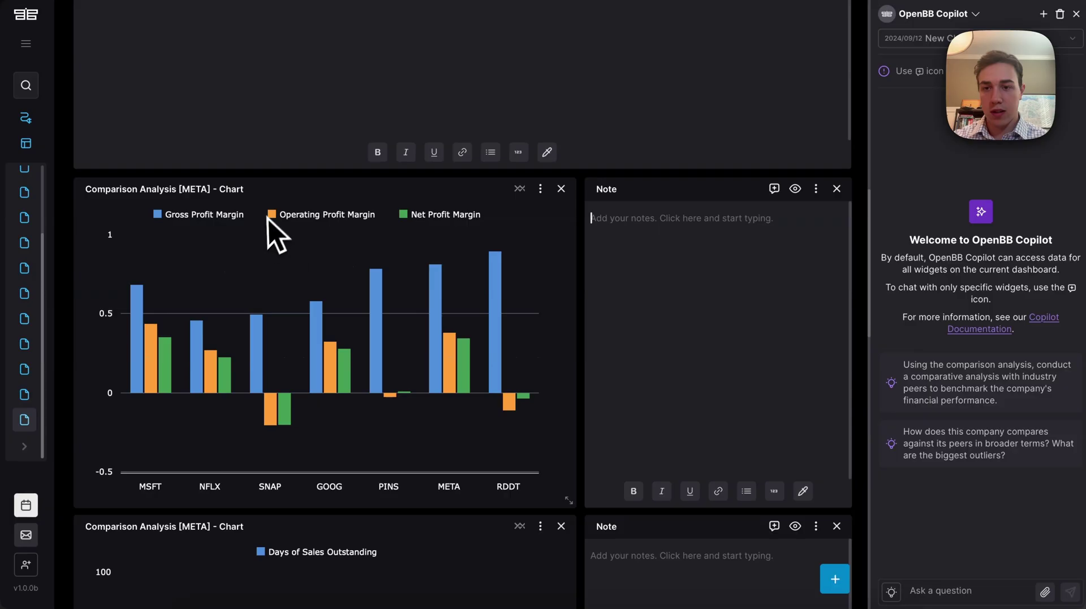
pyautogui.click(281, 215)
pyautogui.click(410, 216)
pyautogui.click(952, 589)
pyautogui.write('@web what ')
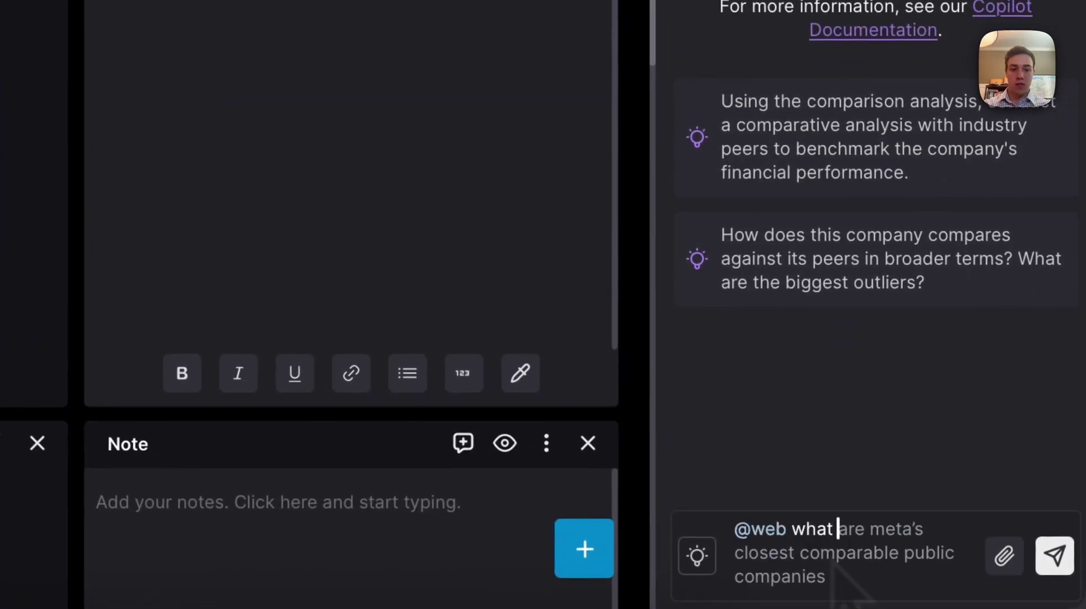
pyautogui.write('are some reasons meta')
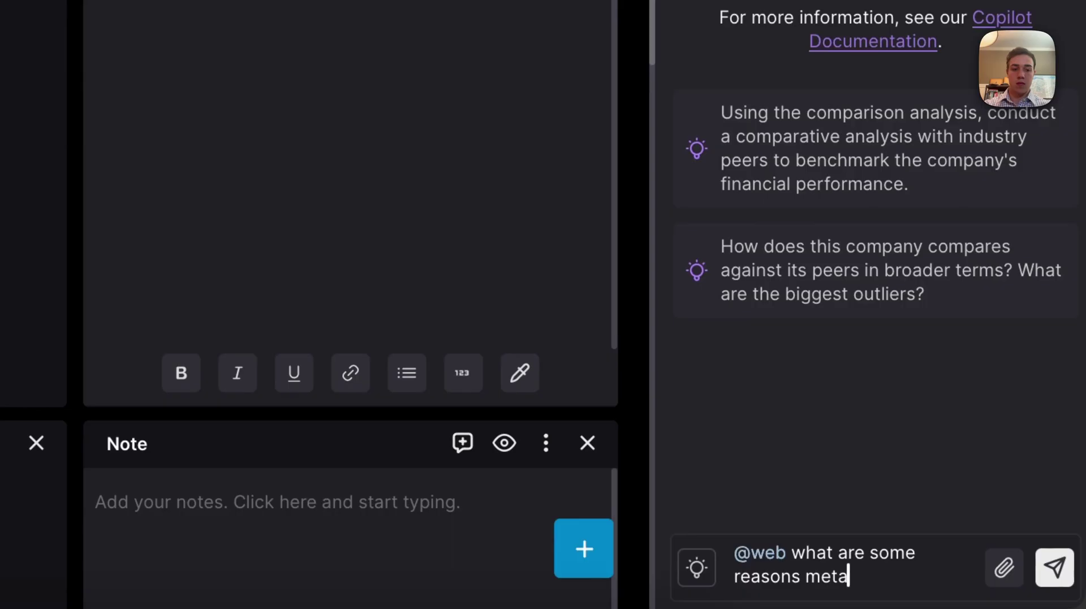
pyautogui.write(' has a higher ')
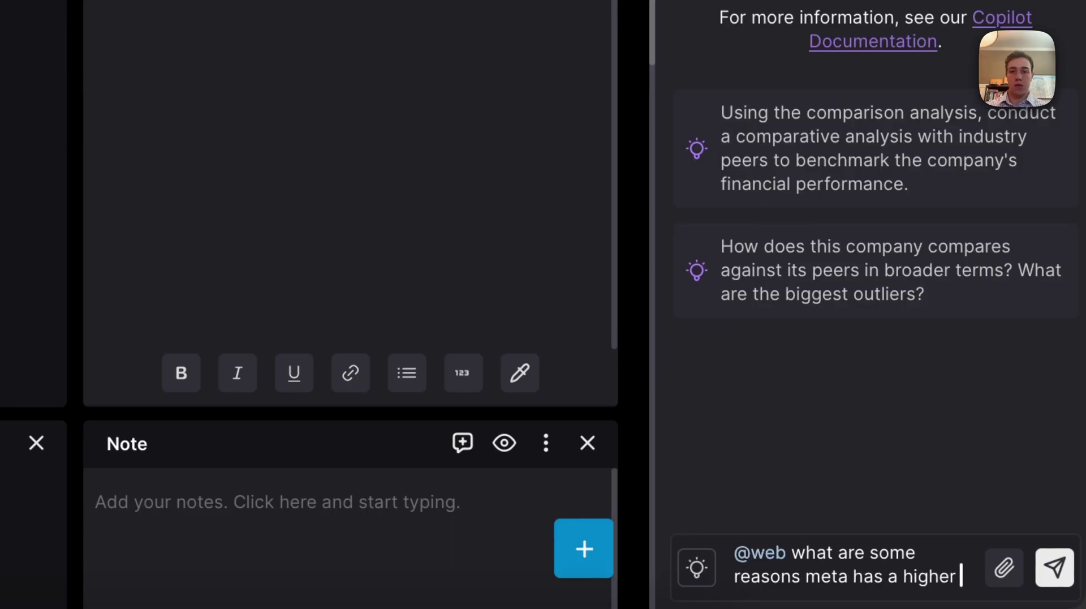
pyautogui.write('gross profit margin ')
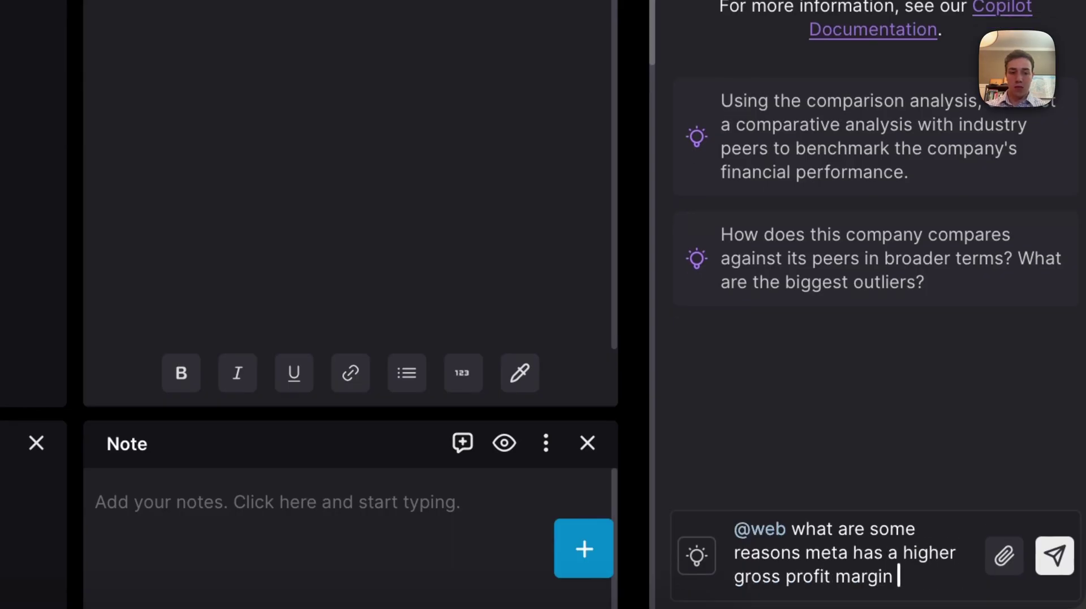
pyautogui.write('compared to its competitors')
pyautogui.press('Return')
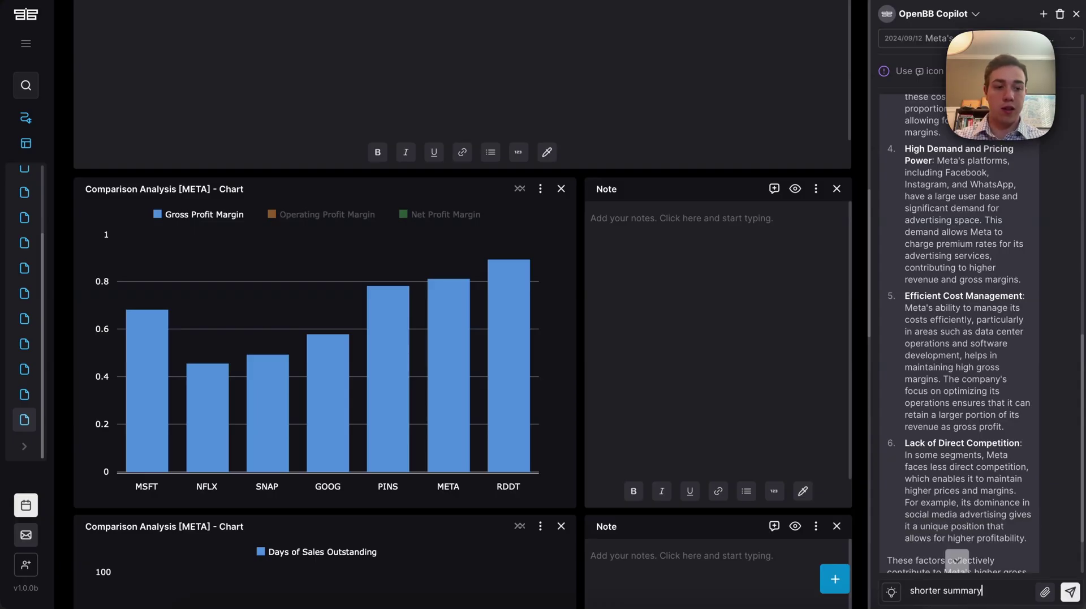
# Ask the Copilot for a "shorter summary" and copy its six numbered points into the note beside the Gross Profit Margin chart
pyautogui.click(1069, 592)
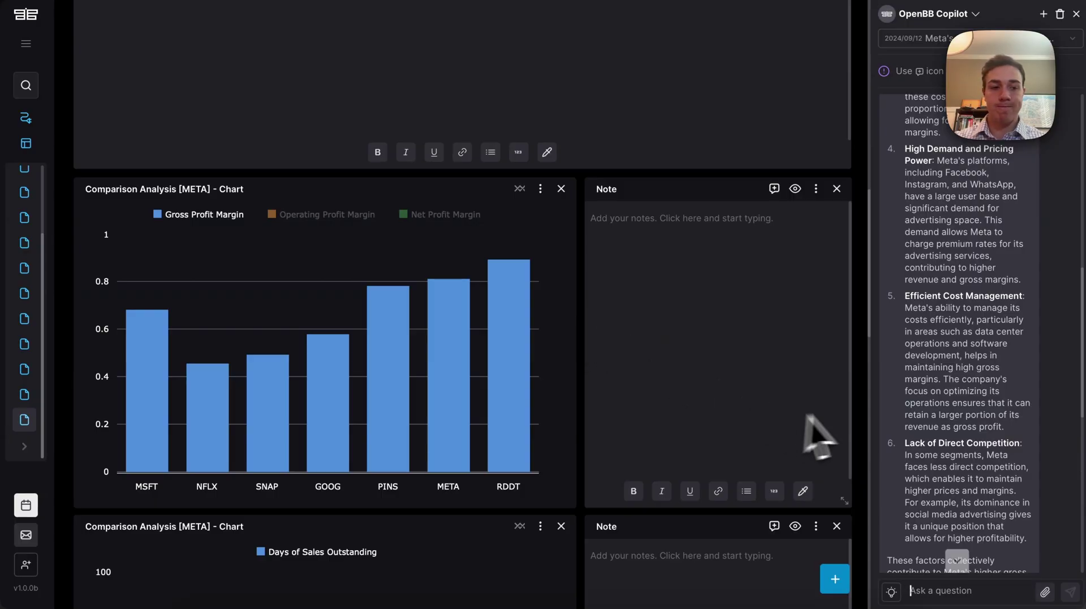
pyautogui.scroll(-10, 933, 417)
pyautogui.moveTo(972, 484); pyautogui.dragTo(896, 255)
pyautogui.click(731, 292)
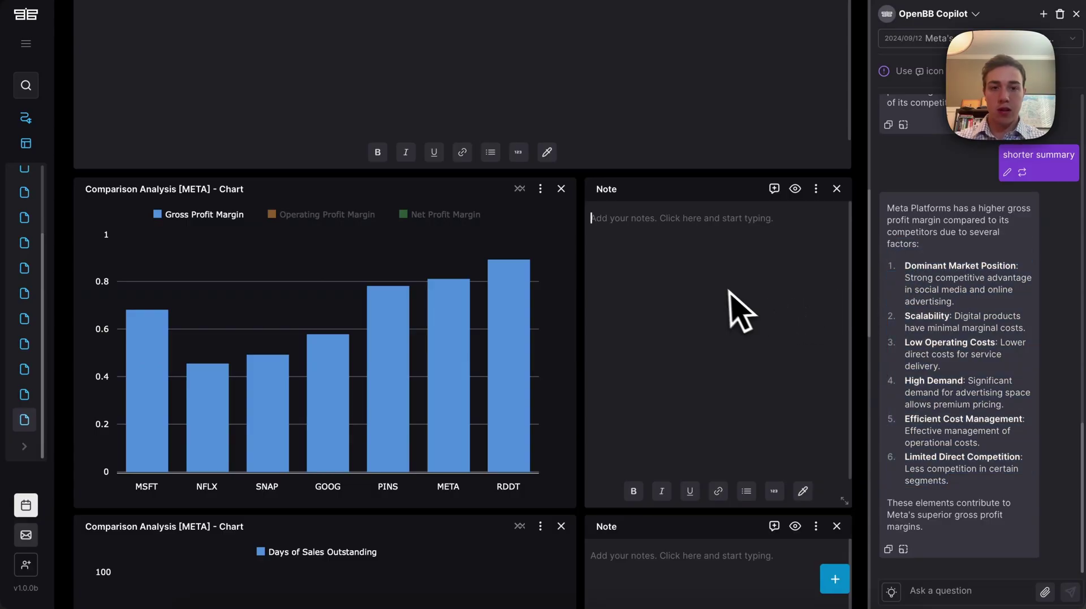
pyautogui.hotkey('ctrl', 'v')
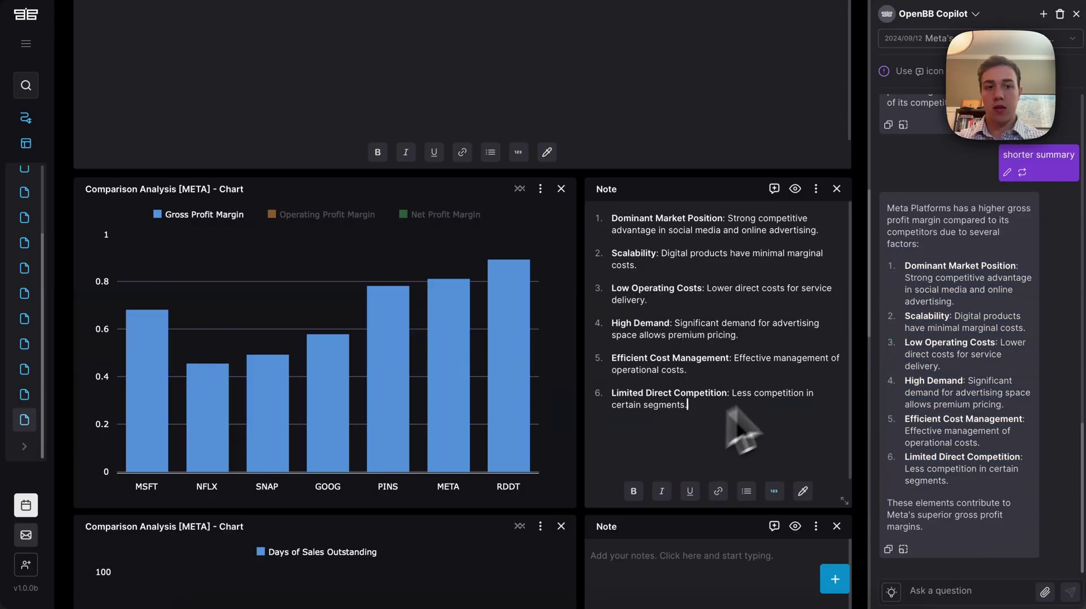
# Review the remaining comparison charts and their side notes, including Days of Sales Outstanding, Fixed Assets Turnover and Debt Ratio
pyautogui.scroll(-8, 856, 364)
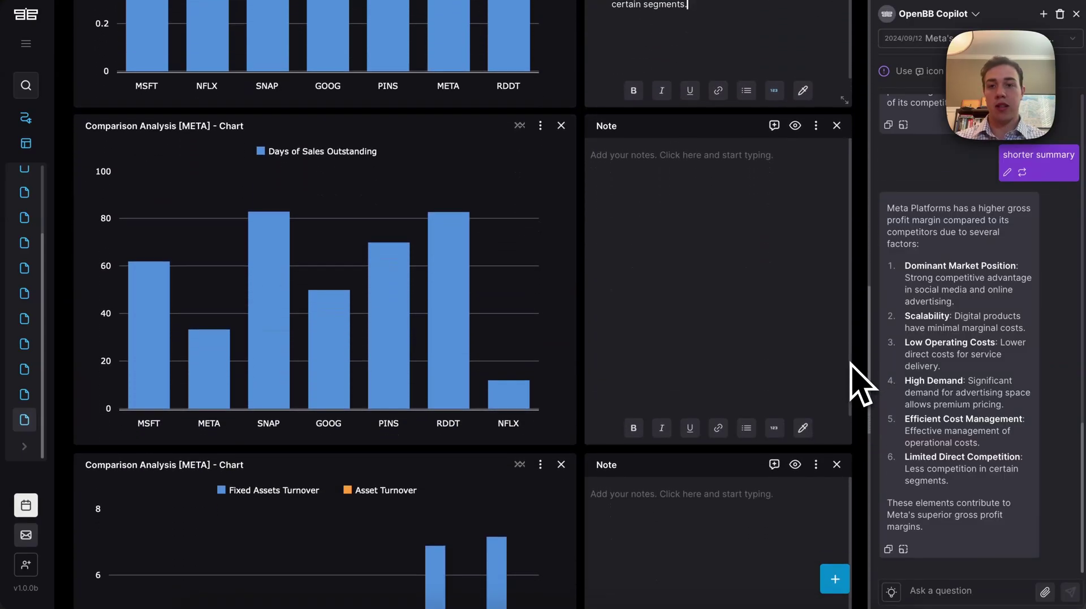
pyautogui.scroll(-5, 862, 370)
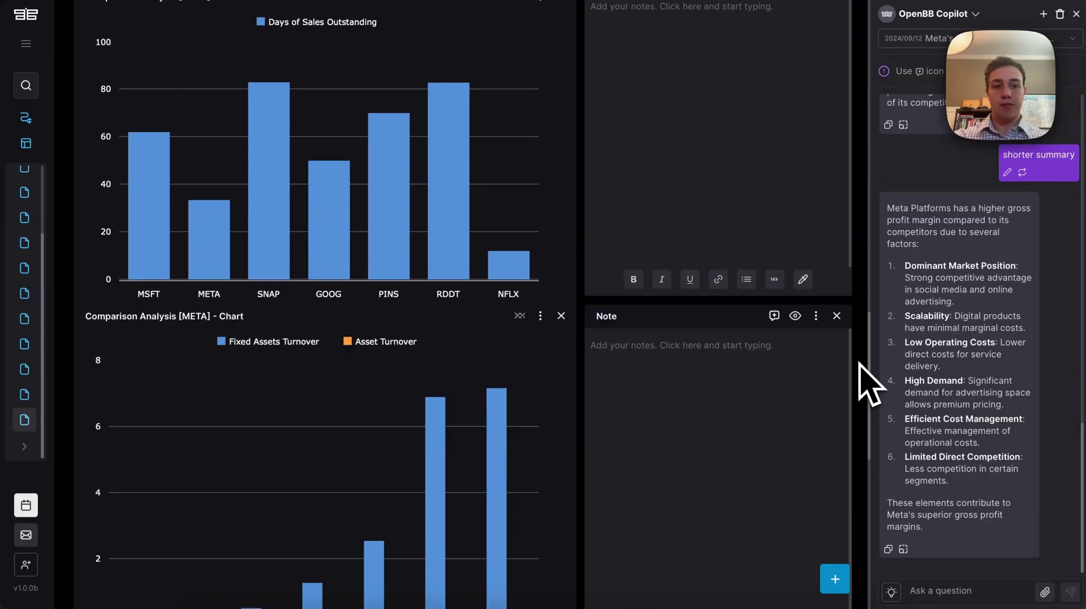
pyautogui.scroll(-1, 870, 384)
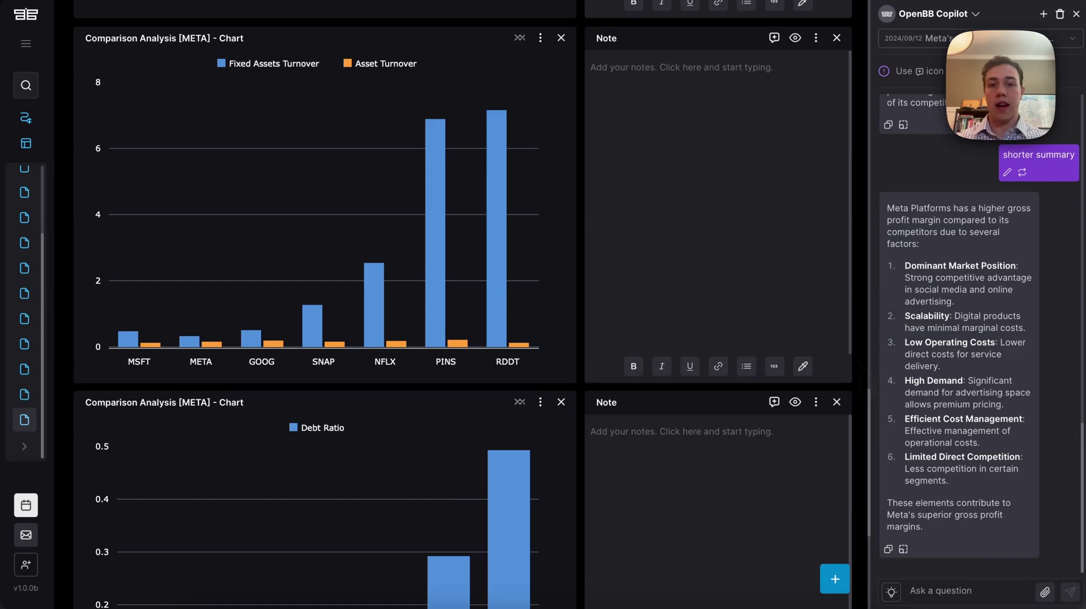
pyautogui.scroll(-6, 865, 380)
pyautogui.scroll(15, 707, 476)
pyautogui.scroll(5, 682, 469)
pyautogui.scroll(5, 826, 320)
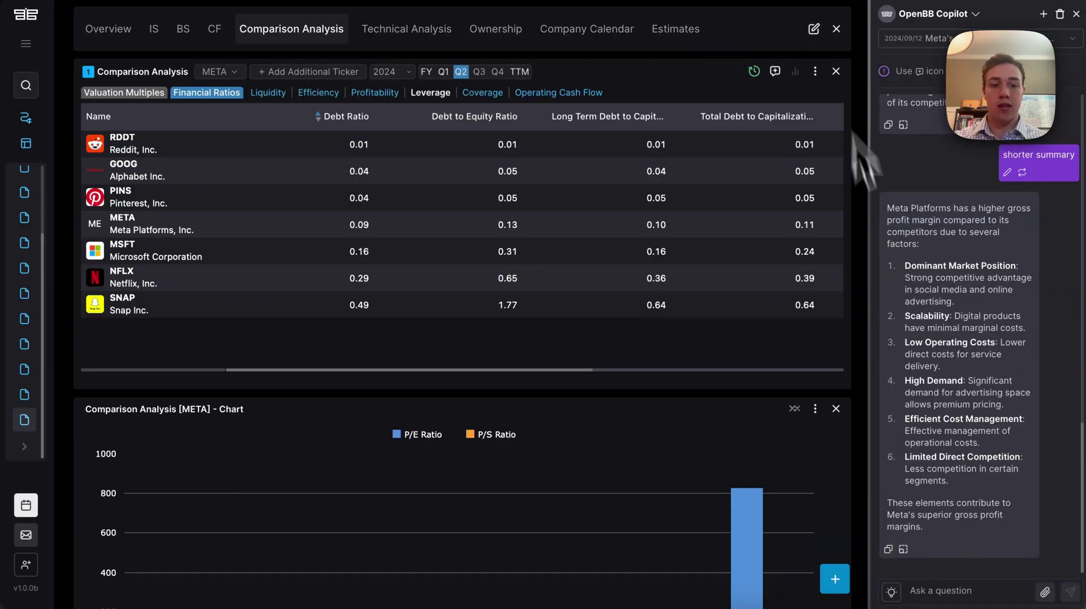
# Add a dashboard tab named "IS Drivers" between the IS and BS tabs and save the tab arrangement
pyautogui.click(836, 578)
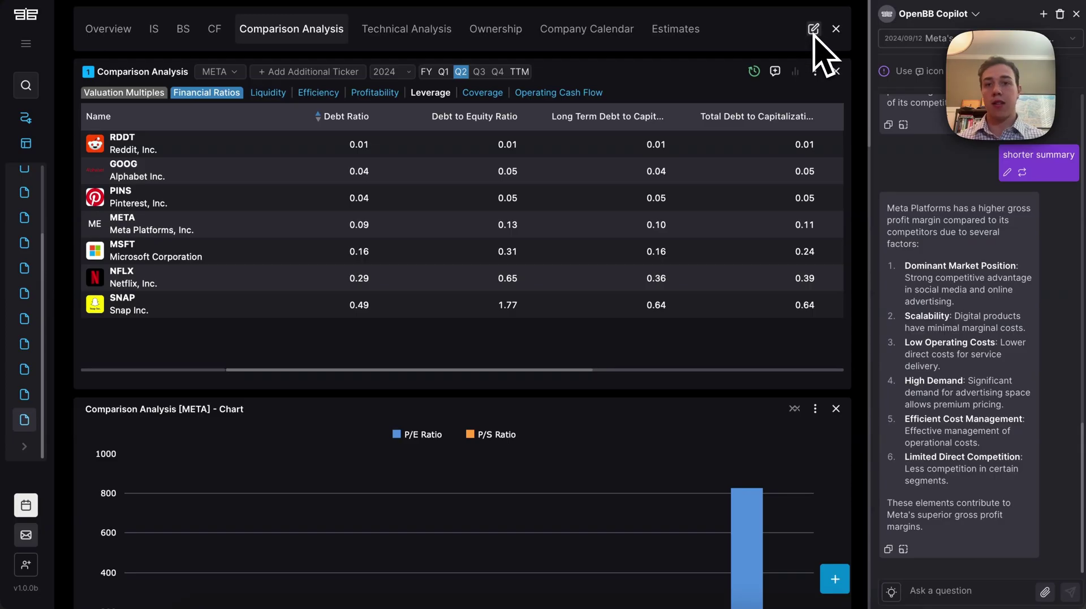
pyautogui.click(813, 31)
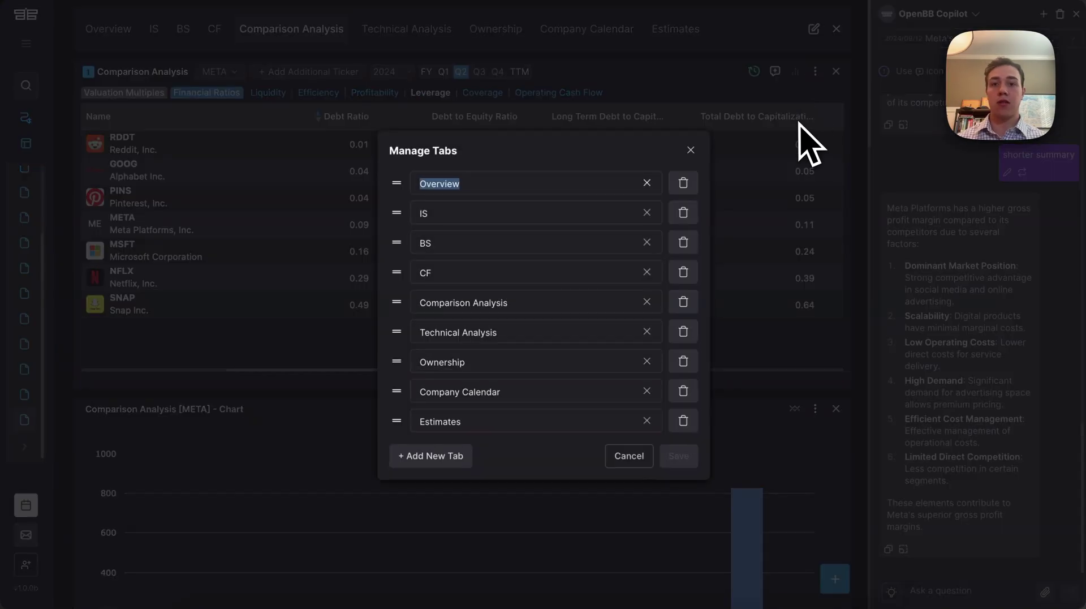
pyautogui.click(442, 458)
pyautogui.moveTo(397, 437); pyautogui.dragTo(404, 229)
pyautogui.click(447, 229)
pyautogui.write('IS')
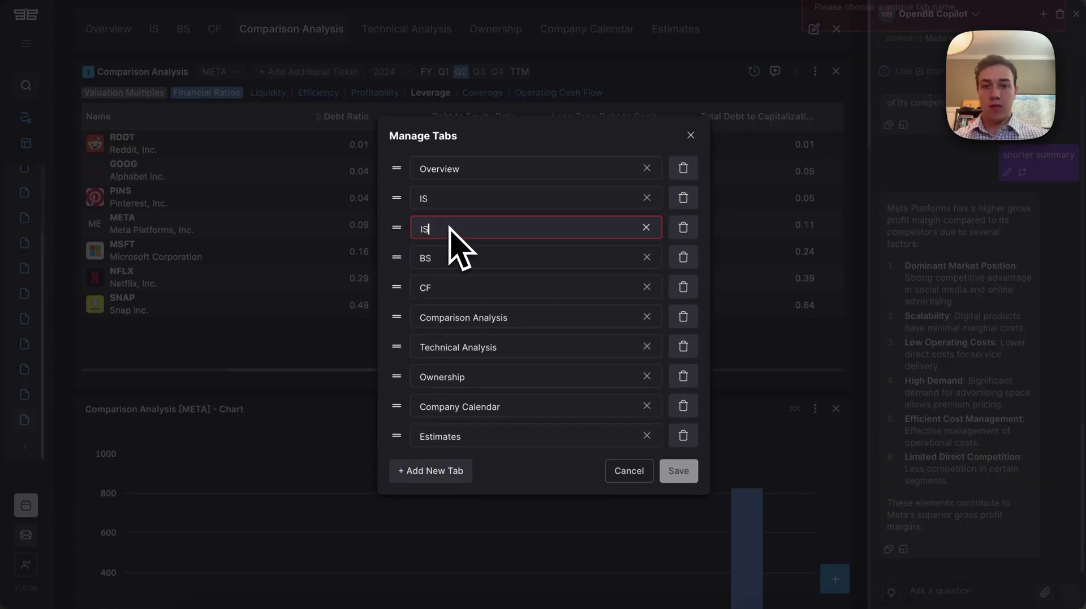
pyautogui.write(' Drivers')
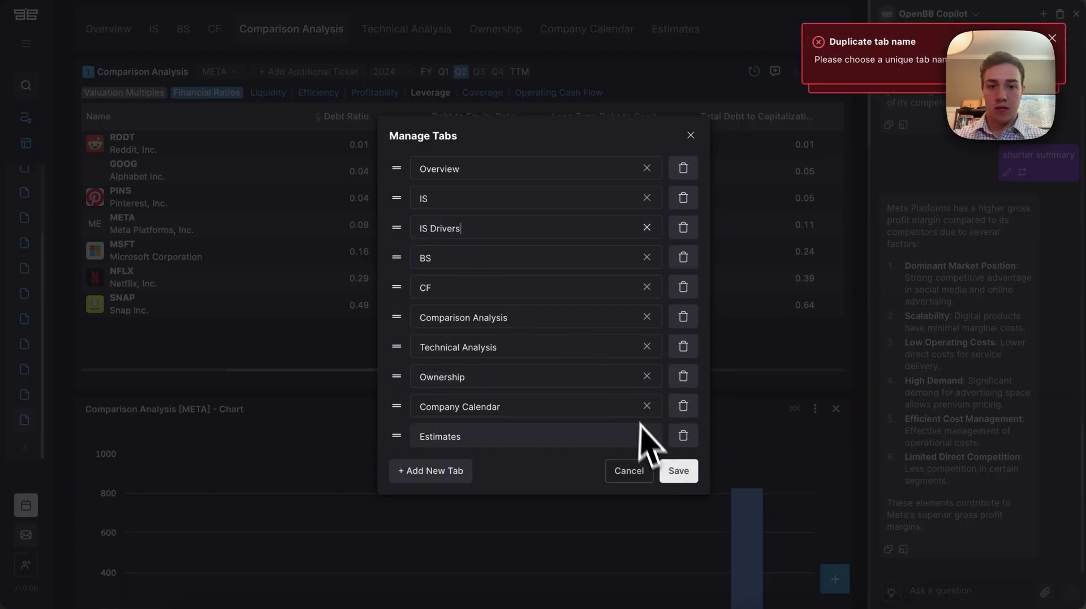
pyautogui.click(676, 473)
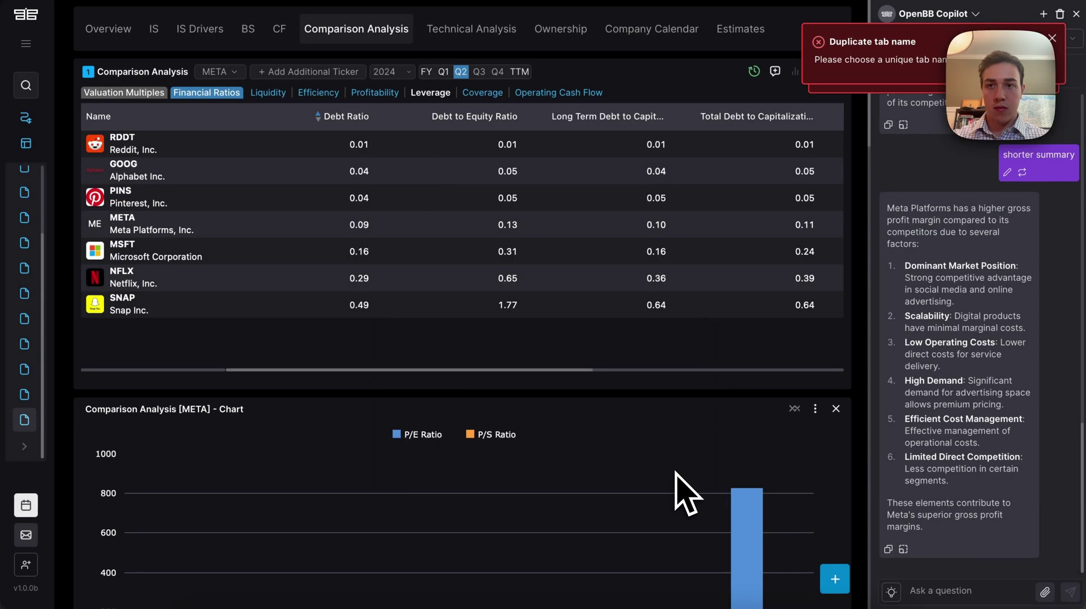
# Add an Earnings Transcripts widget to the IS Drivers tab and link it to group 1 for META
pyautogui.click(210, 31)
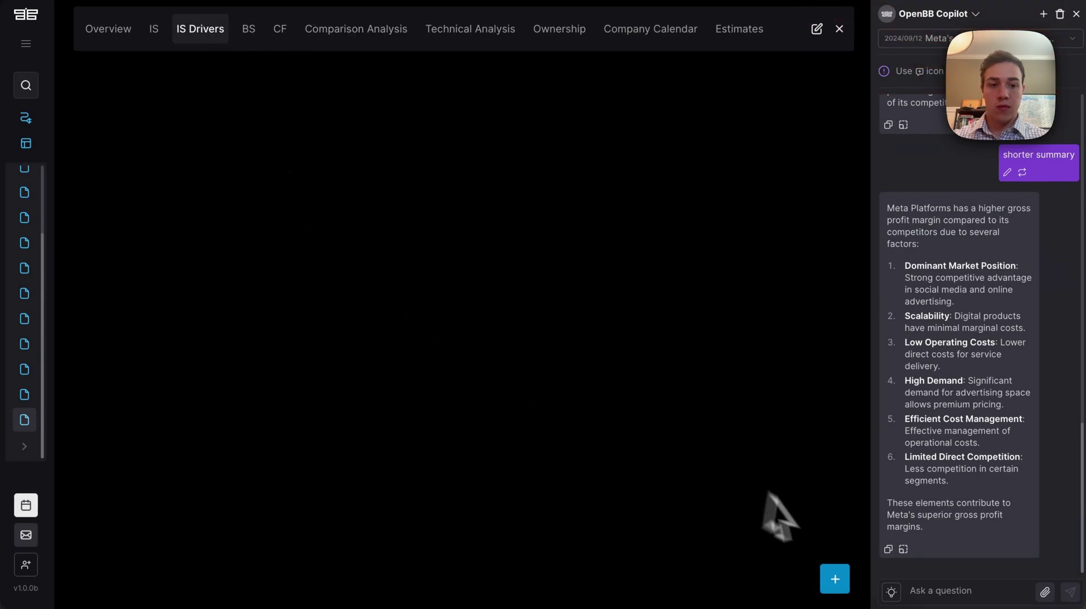
pyautogui.click(835, 578)
pyautogui.click(786, 520)
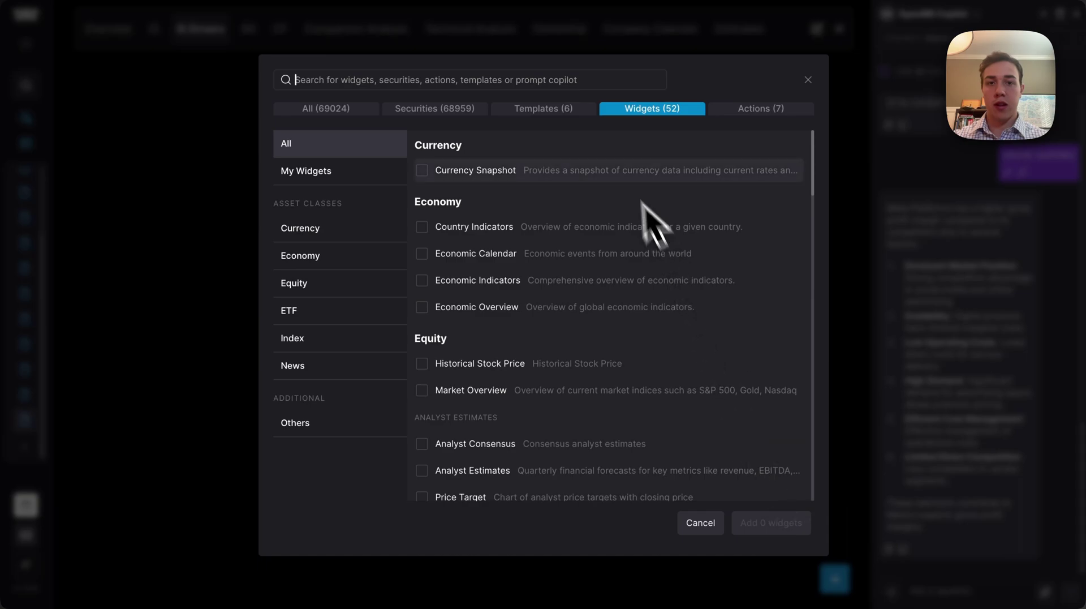
pyautogui.write('earnings')
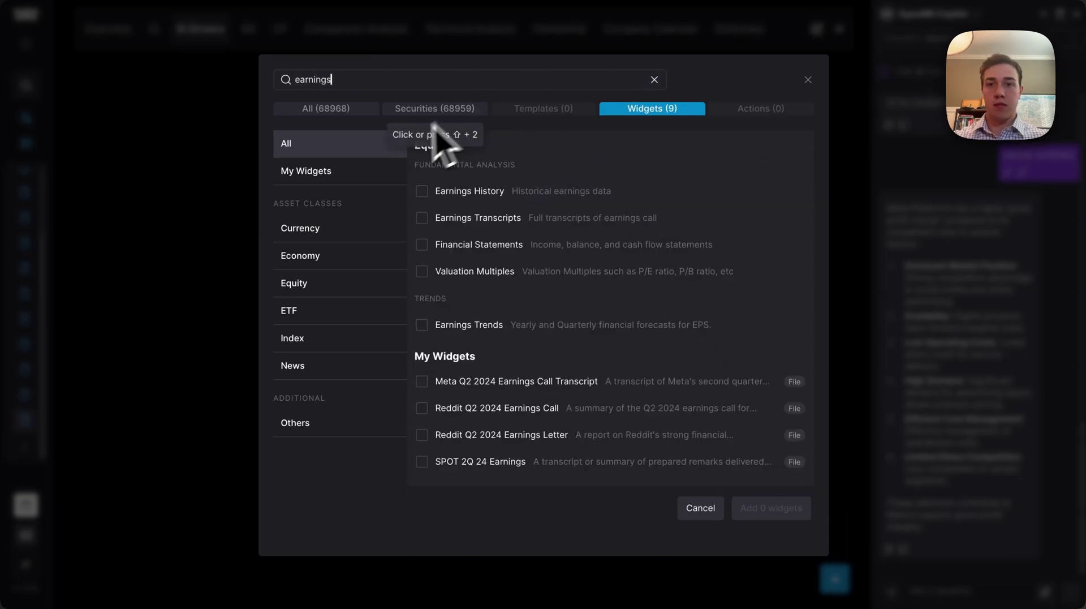
pyautogui.click(422, 223)
pyautogui.click(785, 516)
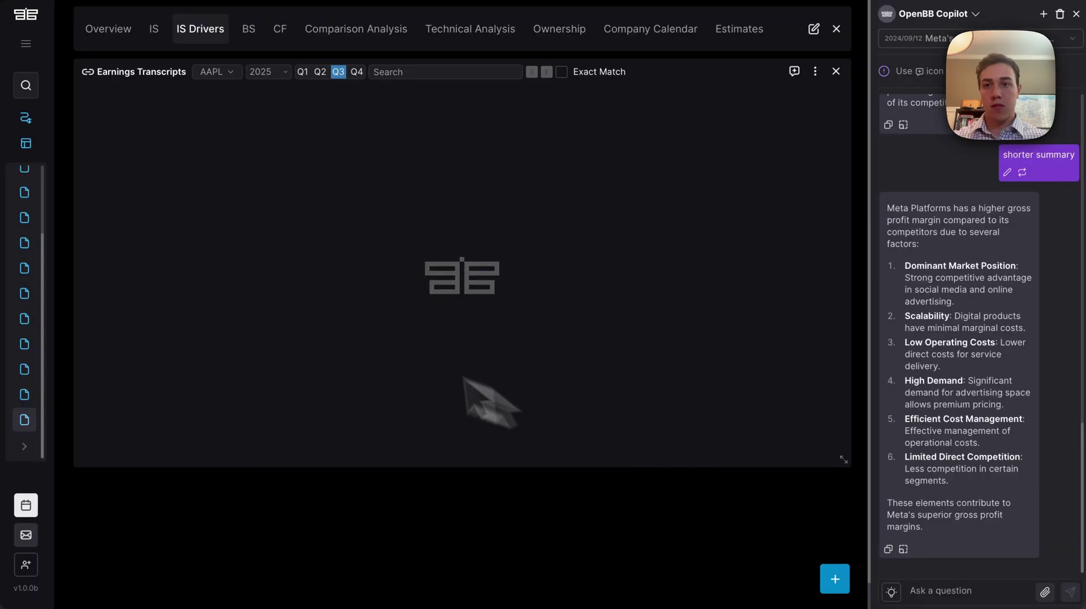
pyautogui.click(88, 72)
pyautogui.click(92, 128)
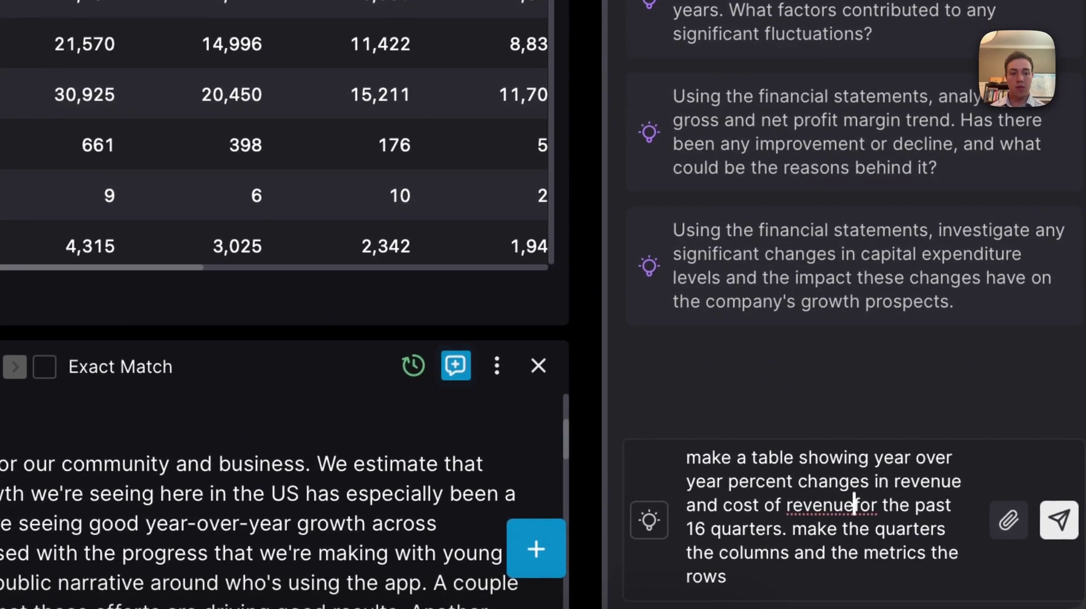
# Ask the Copilot for 16 quarters of year over year percent changes in revenue and cost of revenue, and switch the income statement to quarterly
pyautogui.click(1059, 518)
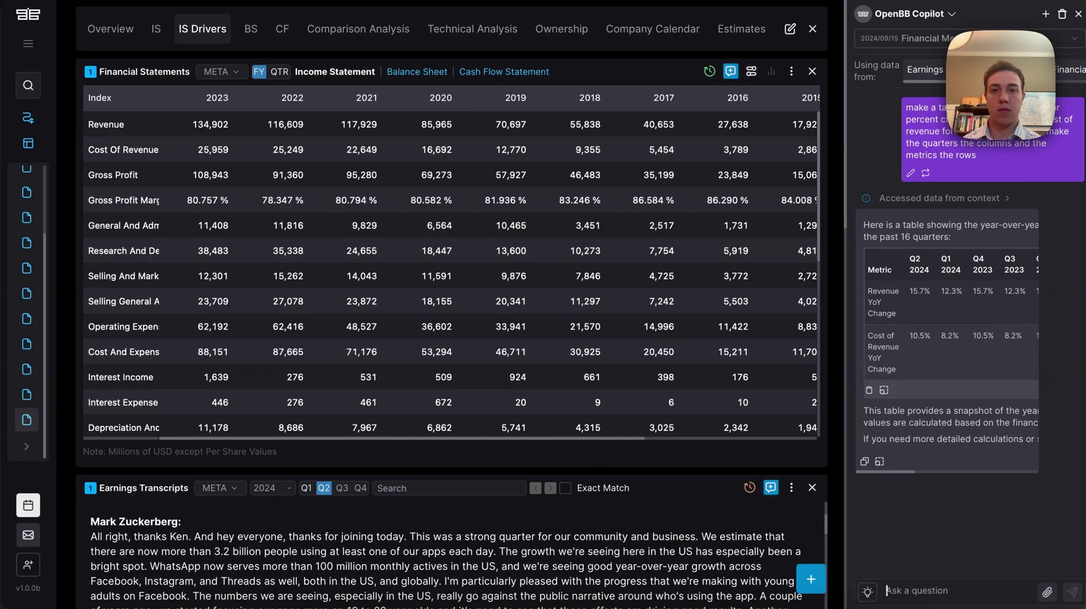
pyautogui.click(279, 71)
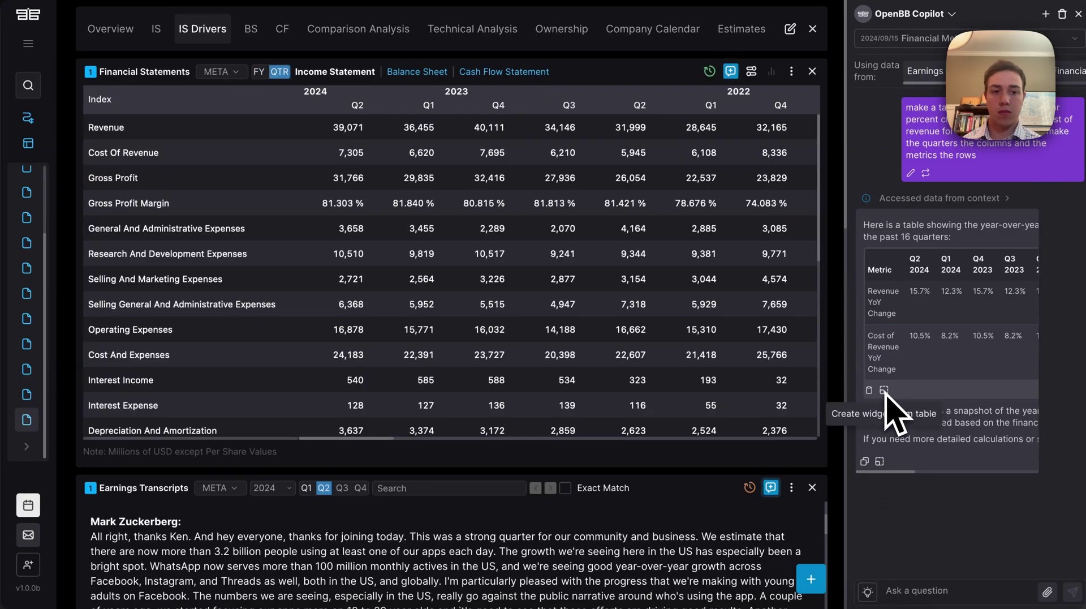
# Create a widget from the Copilot's table with the title "Year-over-Year Rev and Cost of Rev Changes"
pyautogui.click(884, 391)
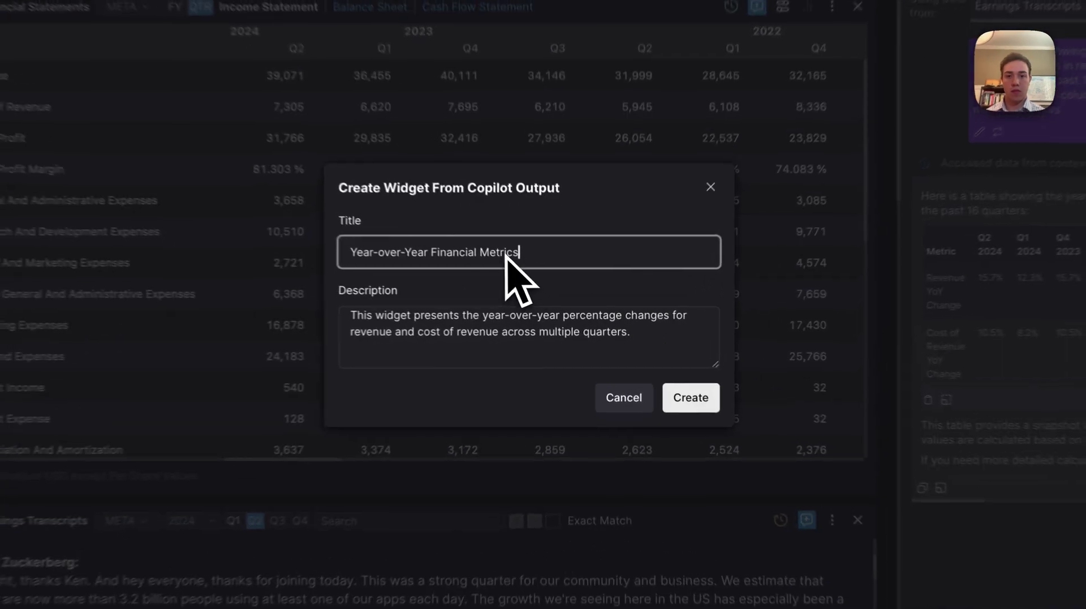
pyautogui.moveTo(539, 271); pyautogui.dragTo(468, 271)
pyautogui.write('Rev and')
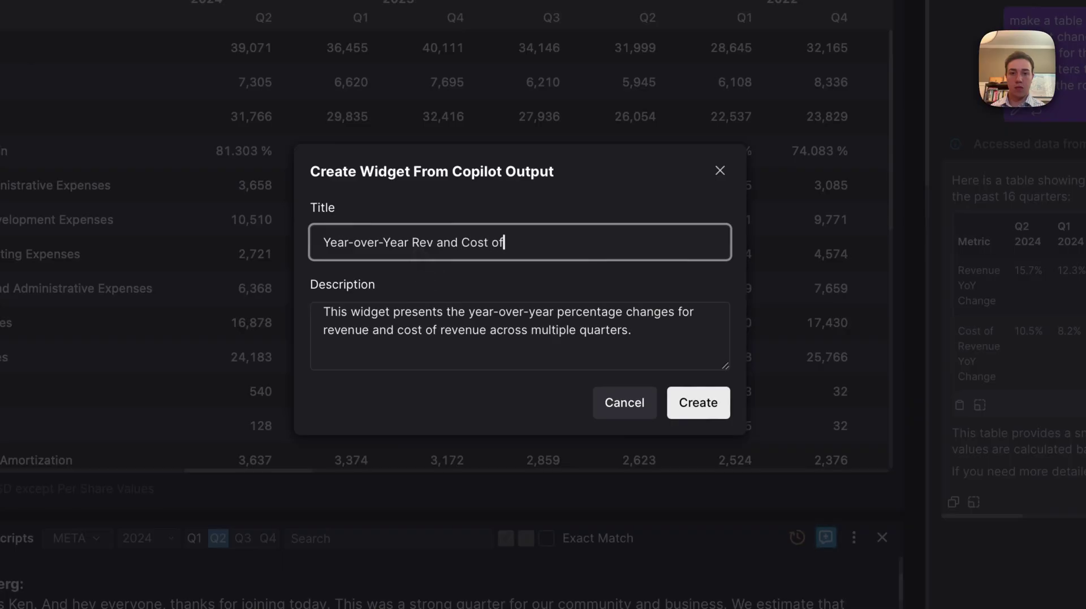
pyautogui.write(' Cost of Rev Changes')
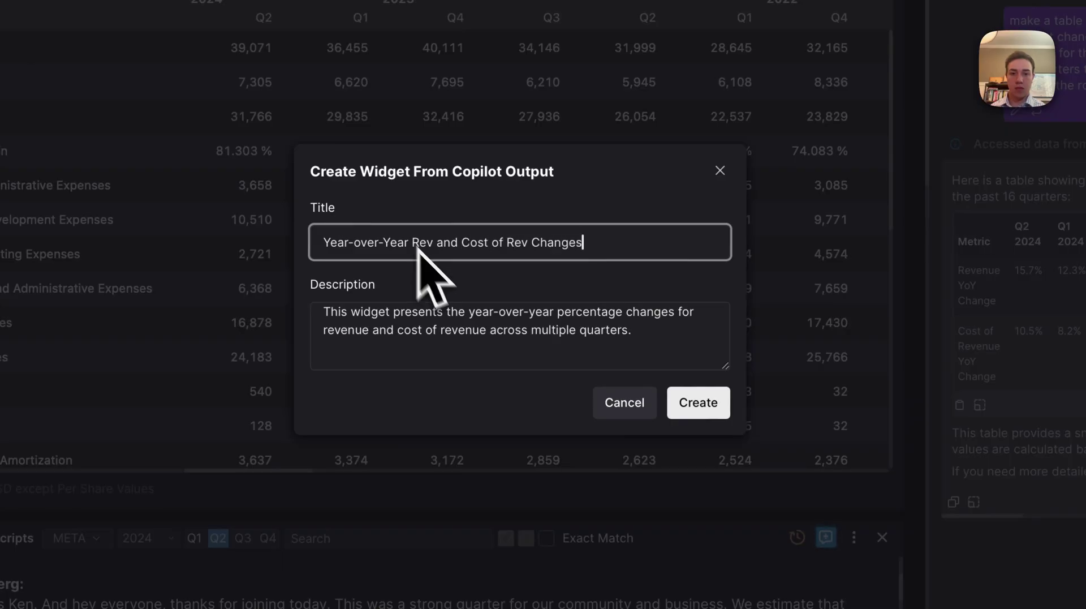
pyautogui.press('Return')
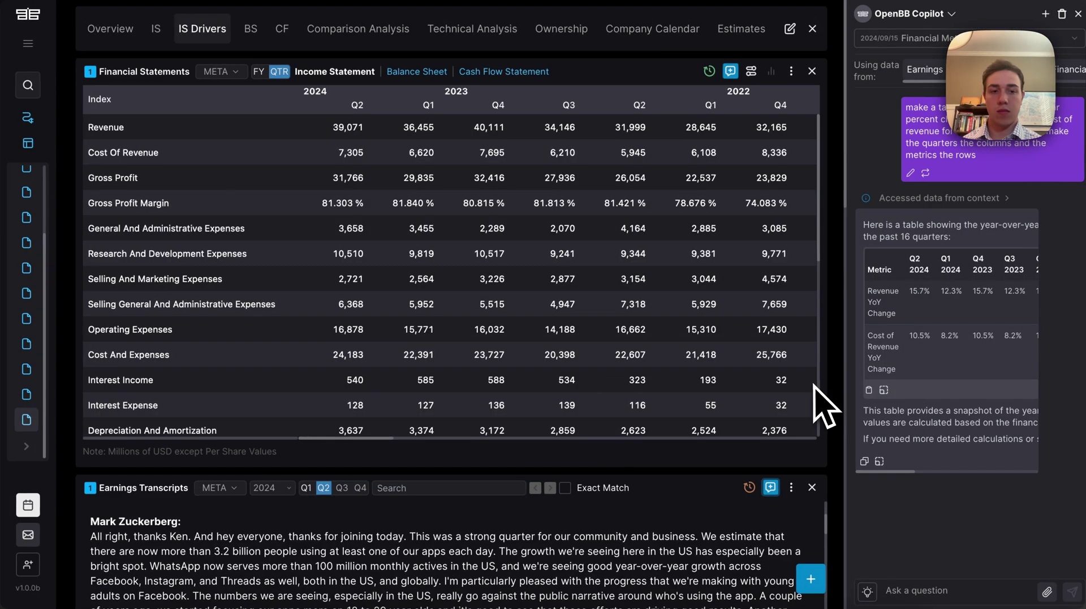
# Widen the Year-over-Year Rev and Cost of Rev Changes widget to match the Investment Notes widget's width and reduce its height slightly
pyautogui.scroll(2, 832, 385)
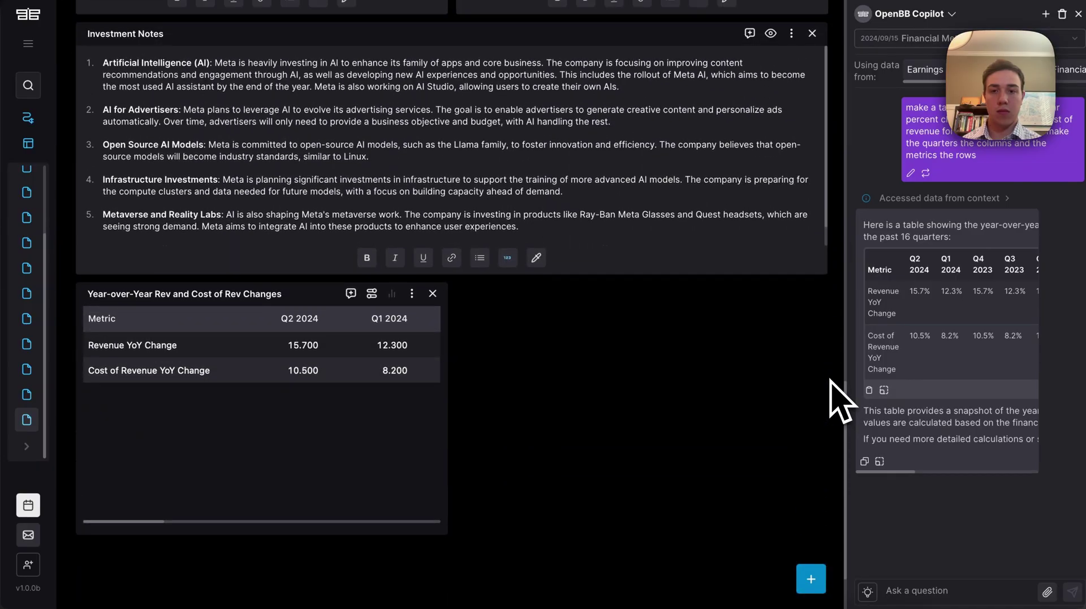
pyautogui.moveTo(735, 529)
pyautogui.mouseDown()
pyautogui.moveTo(959, 500)
pyautogui.moveTo(854, 528)
pyautogui.moveTo(730, 512)
pyautogui.mouseUp()
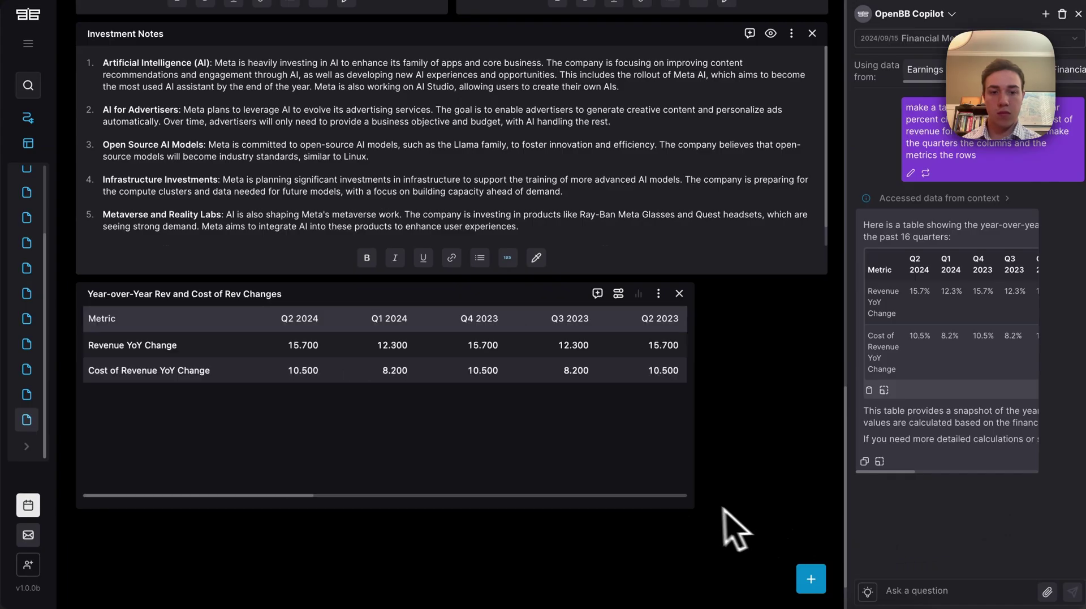
pyautogui.moveTo(852, 519); pyautogui.dragTo(1029, 507)
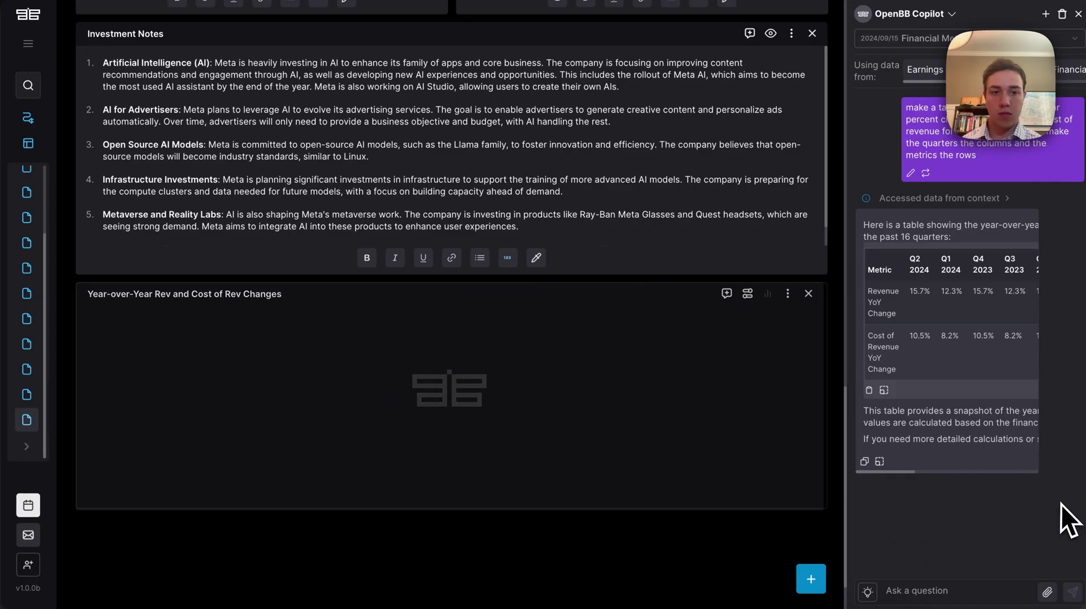
# Ask the Copilot for a table of R&D, S&M and G&A as a percent of revenue over the past 16 quarters, quarters as columns, metrics as rows
pyautogui.click(929, 597)
pyautogui.write('make a table showing year over year percent changes in revenue and cost of revenue for the past 16 quarters. make the quarters the columns and the metrics the rows')
pyautogui.hotkey('ctrl', 'shift', 'End')
pyautogui.write('R')
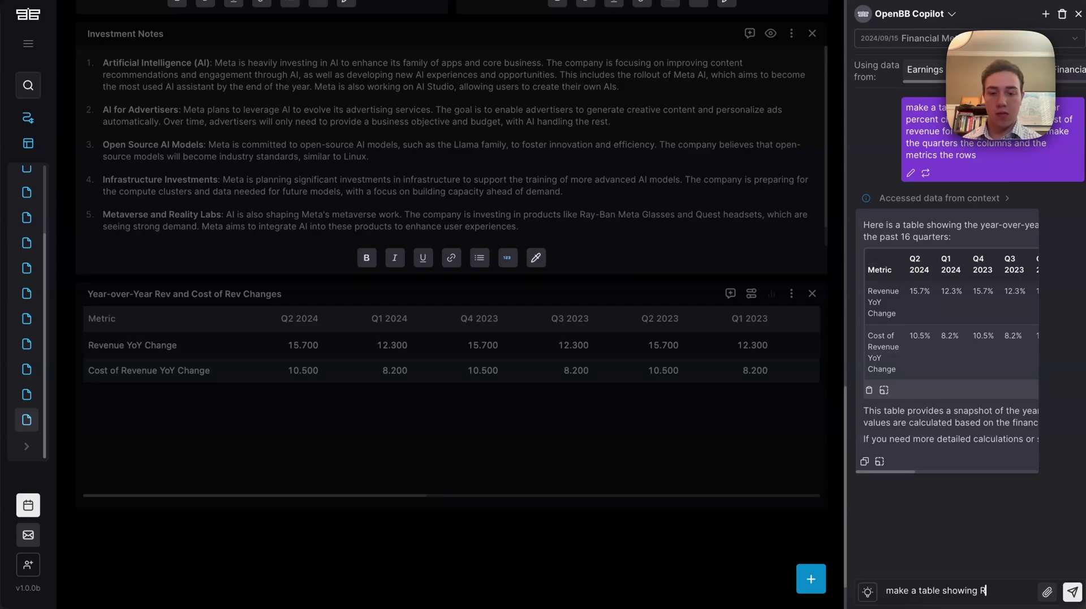
pyautogui.write('&D, S&M, and G&A as a percent of')
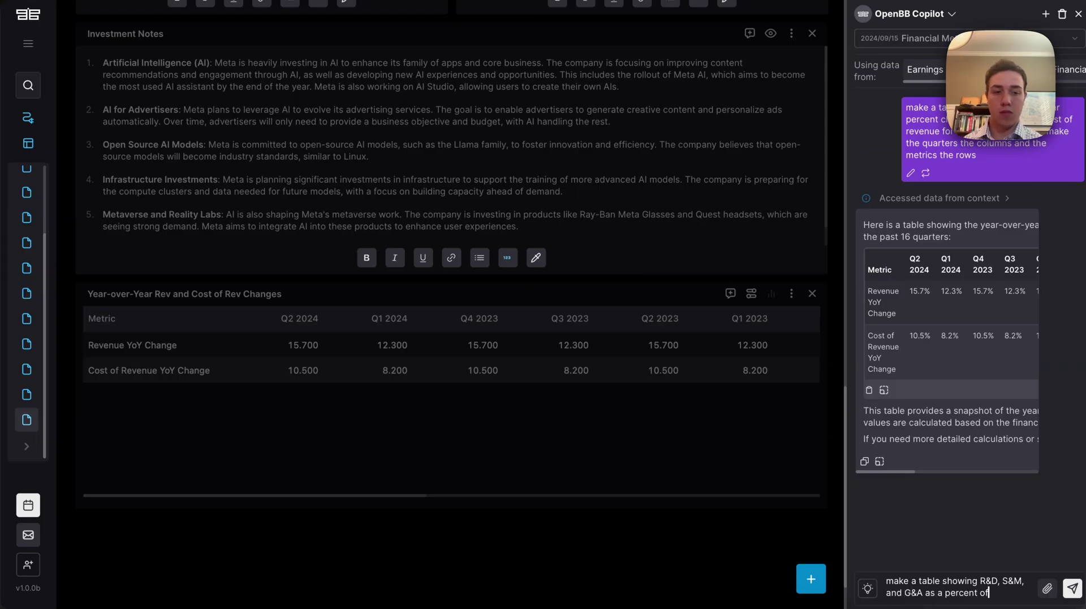
pyautogui.write(' revenue by q')
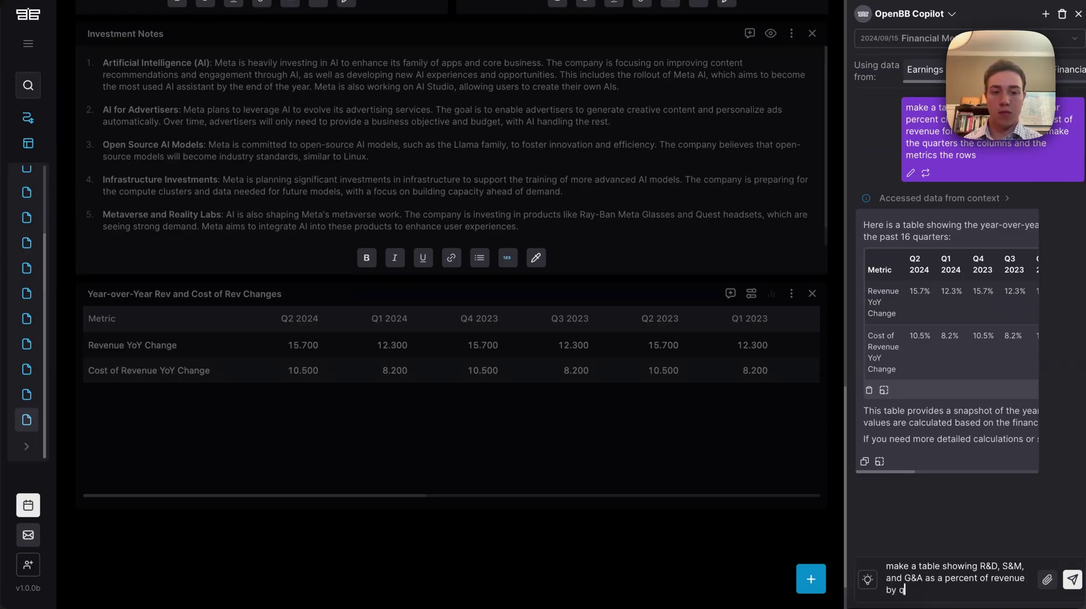
pyautogui.write('uarter over the past 16 ')
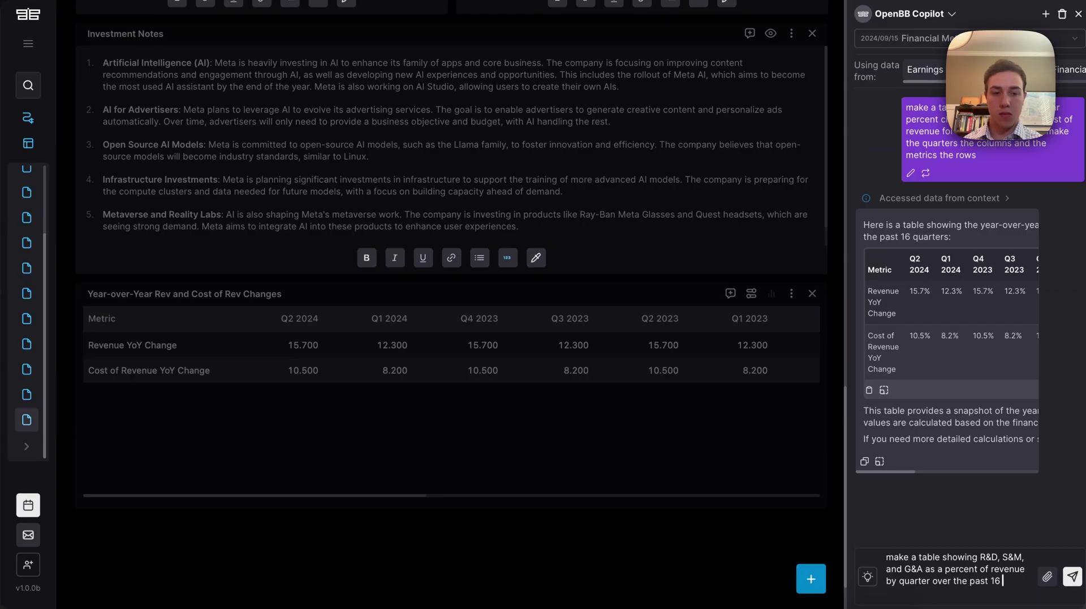
pyautogui.write('quarters. Make the quarters the')
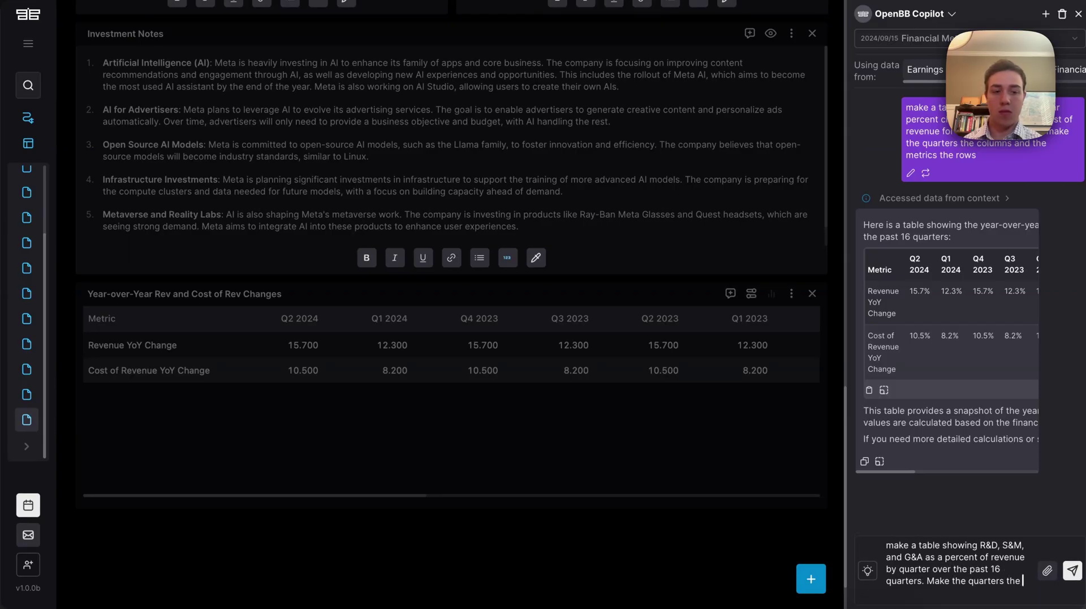
pyautogui.write(' columns and the rows the metrics')
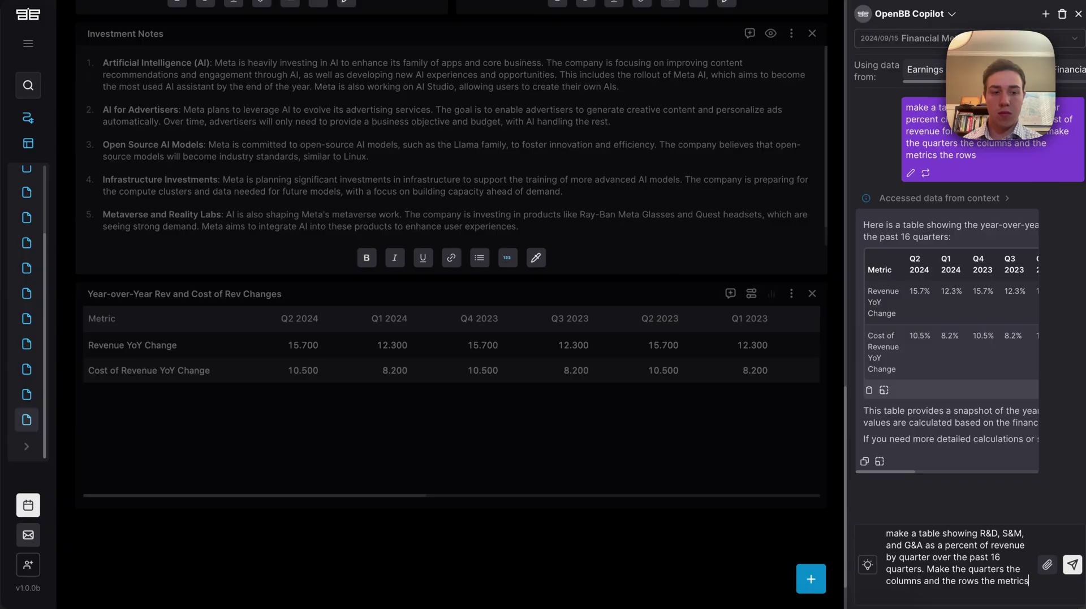
pyautogui.press('Return')
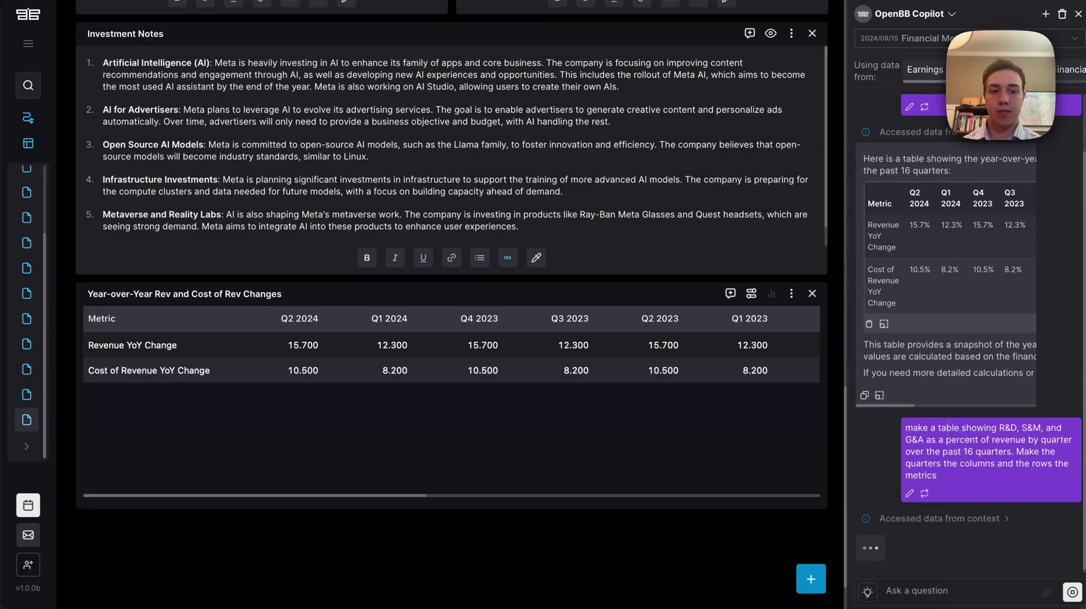
# Create a widget from the Copilot's table with the title "Costs as a Percent of Revenue" and widen it to match the widget above
pyautogui.scroll(-1, 843, 469)
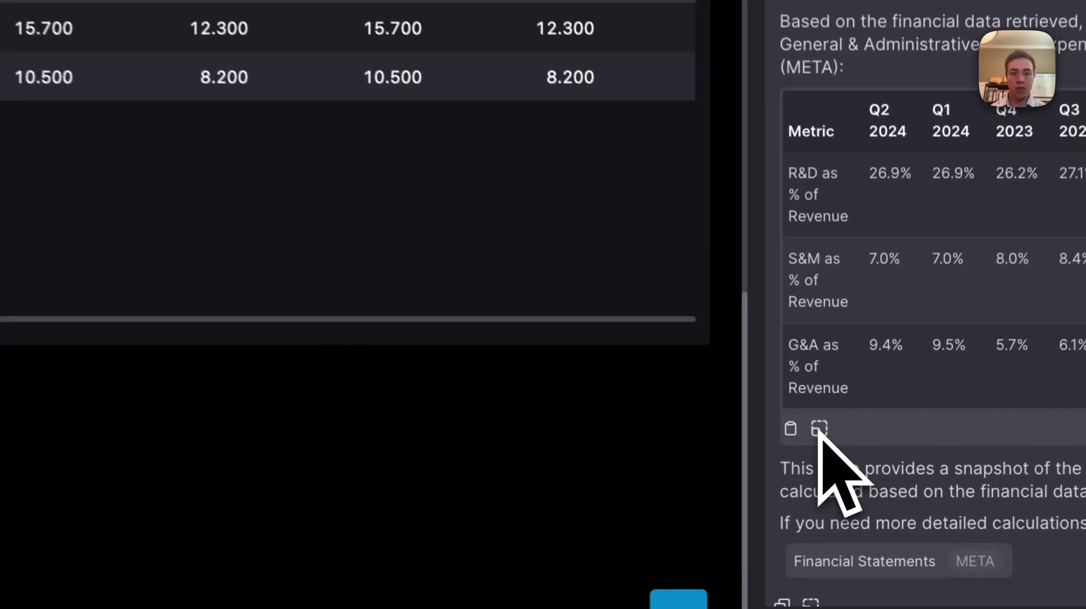
pyautogui.click(860, 461)
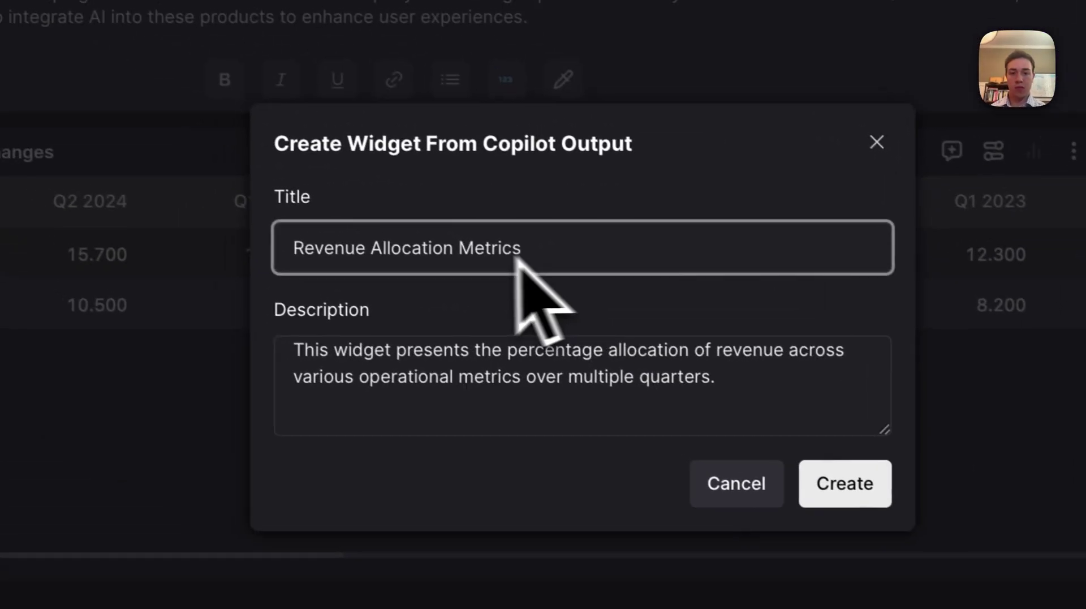
pyautogui.moveTo(452, 214); pyautogui.dragTo(177, 191)
pyautogui.write('Costs as a')
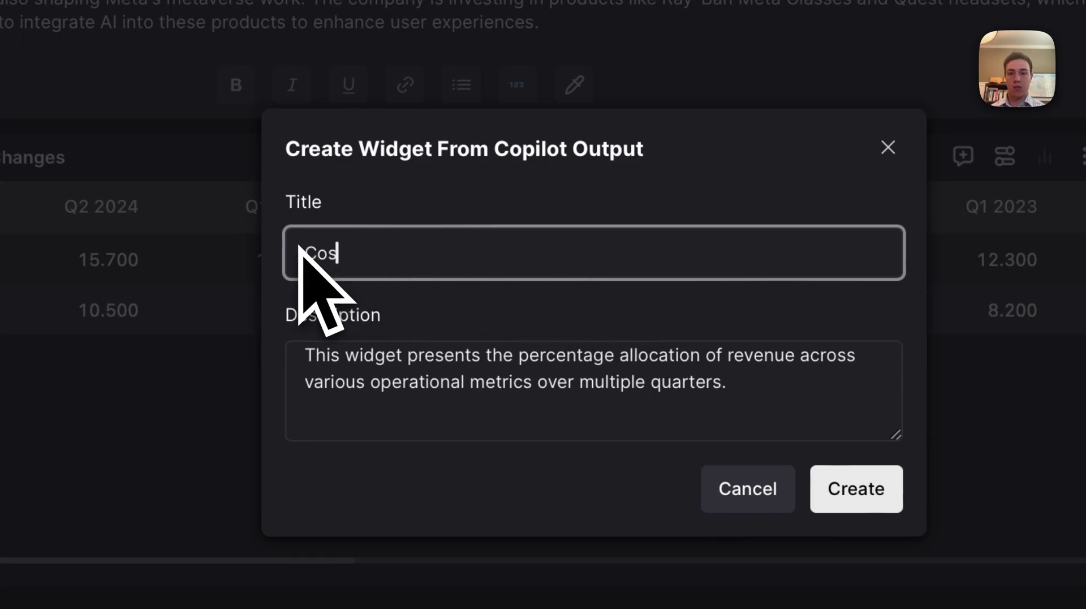
pyautogui.write(' Percent of RE')
pyautogui.press('BackSpace')
pyautogui.write('evenue')
pyautogui.click(856, 488)
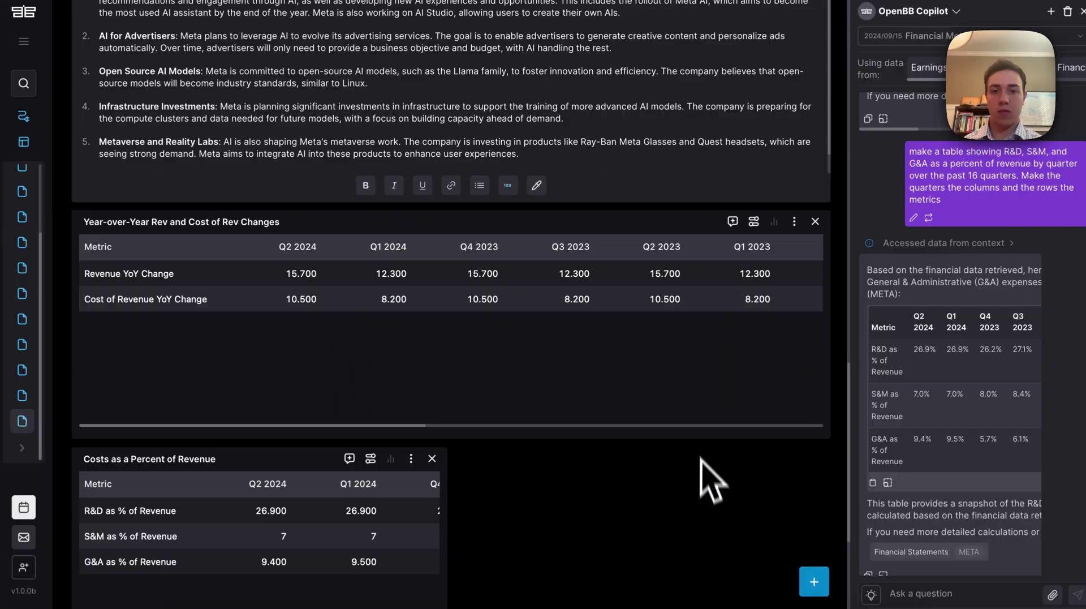
pyautogui.moveTo(444, 514); pyautogui.dragTo(826, 470)
# Ask the Copilot for a table of year over year percent changes in R&D, S&M and G&A for 16 quarters, quarters as columns, metrics as rows
pyautogui.click(928, 591)
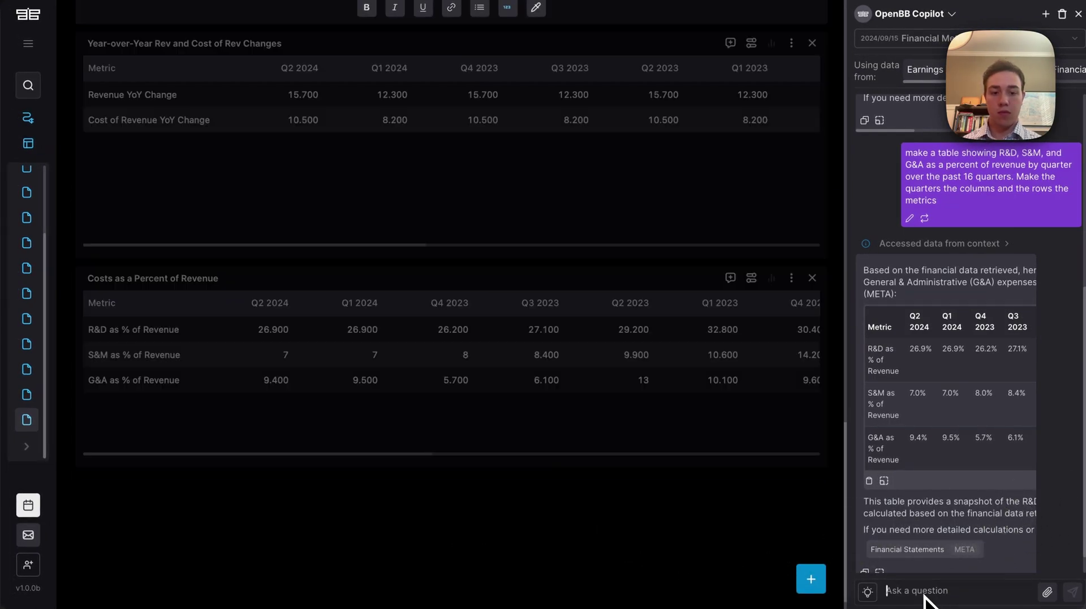
pyautogui.write('make a')
pyautogui.write(' table showin')
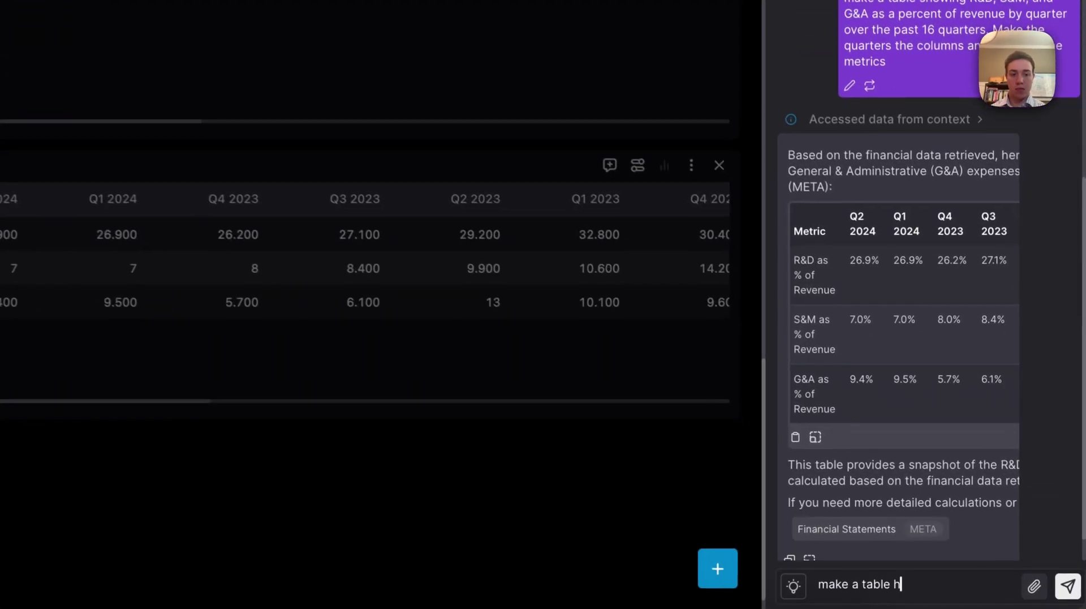
pyautogui.write('g the year over year')
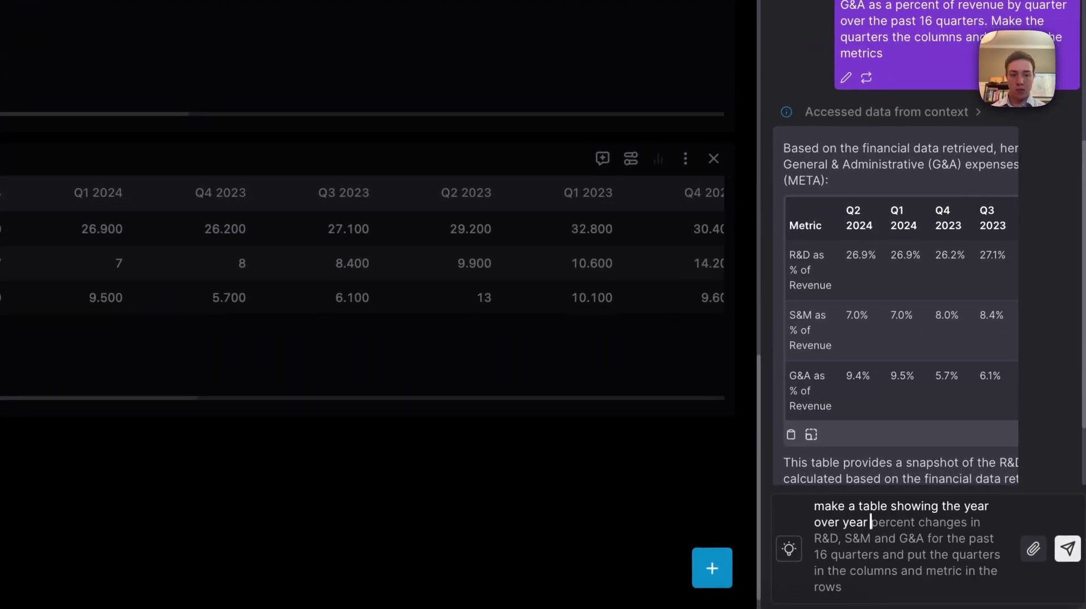
pyautogui.write(' percent')
pyautogui.press('Tab')
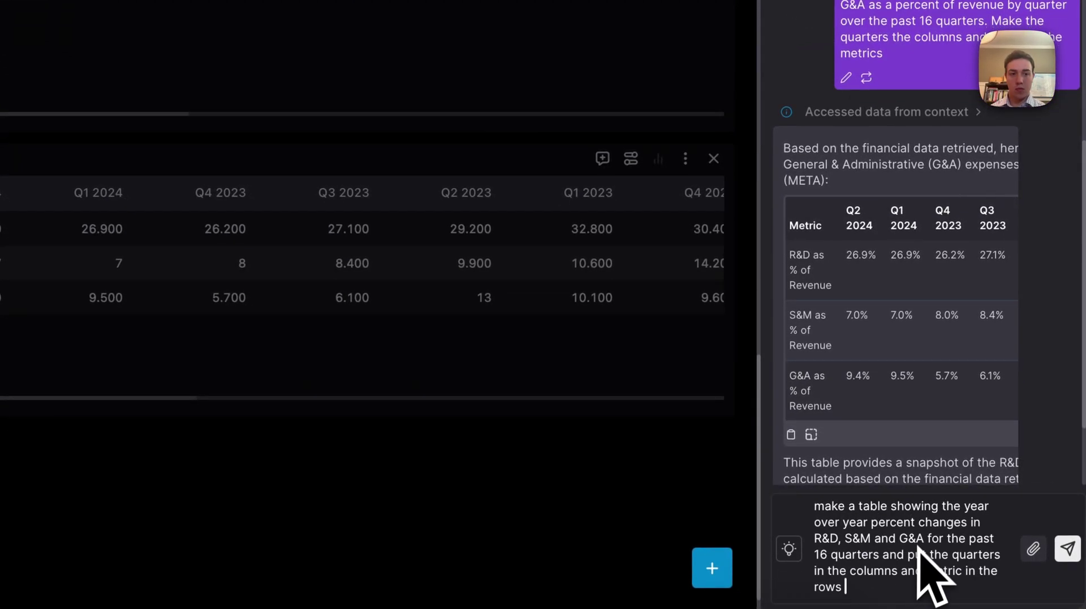
pyautogui.click(1068, 548)
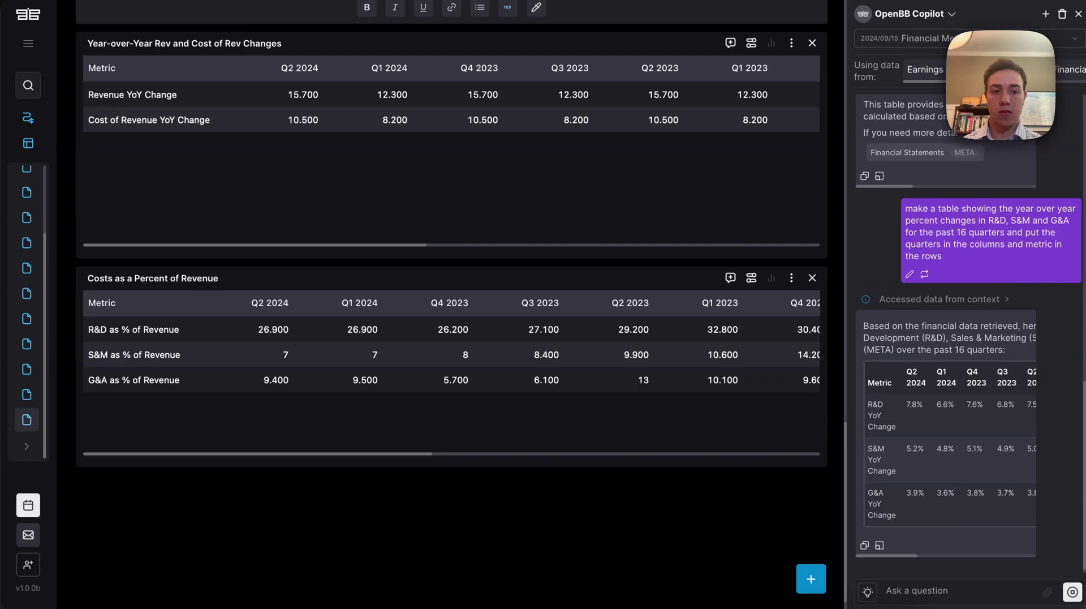
# Create a widget from the Copilot's new table with the title "YoY % Change in Costs" and widen it to match the widgets above
pyautogui.scroll(-1, 961, 520)
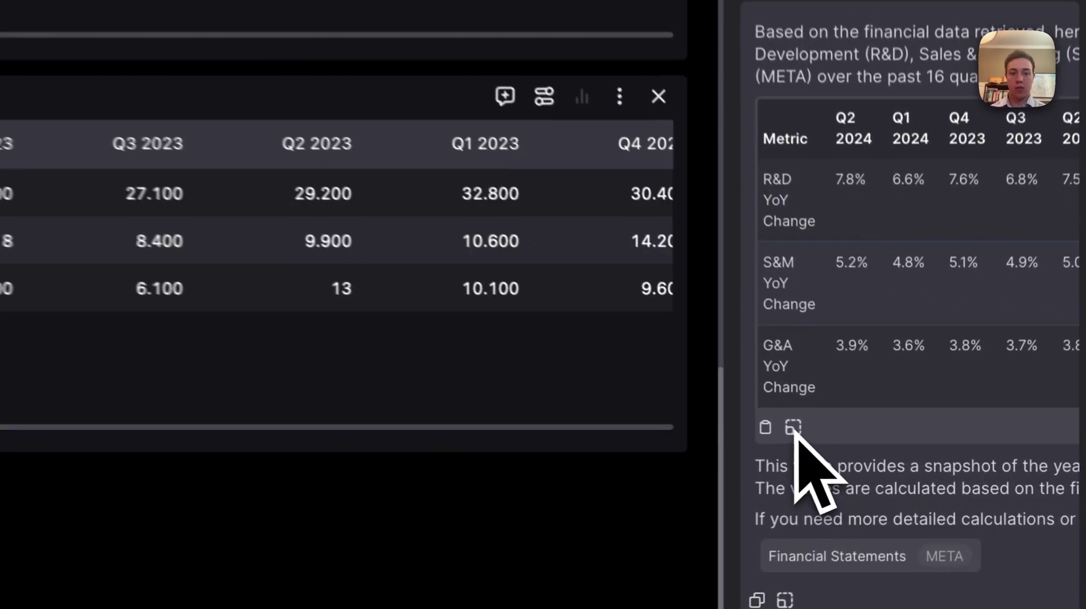
pyautogui.click(793, 428)
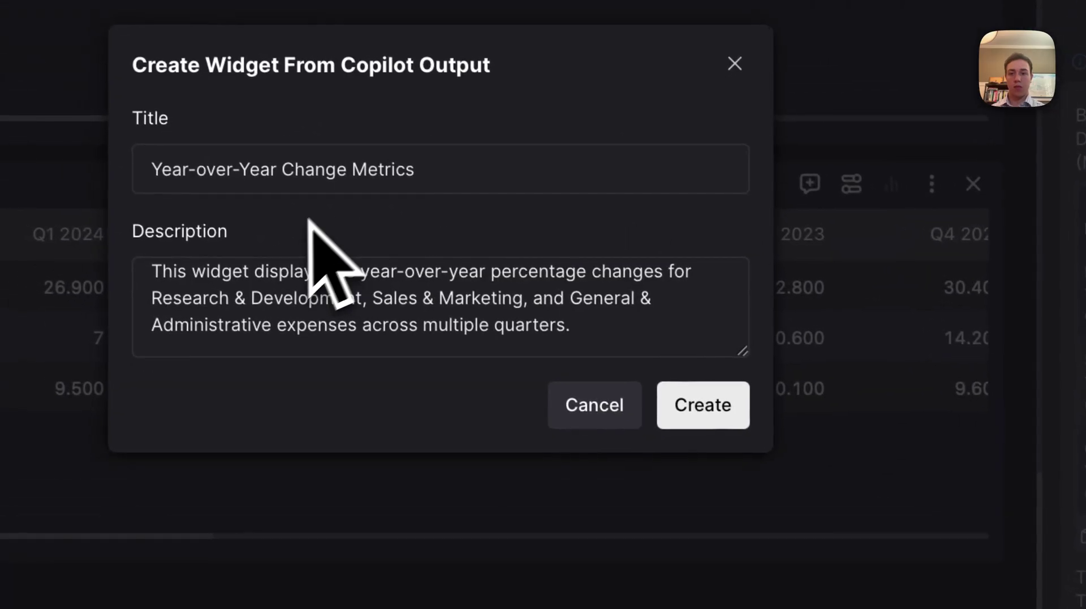
pyautogui.click(368, 171)
pyautogui.write('Yoy')
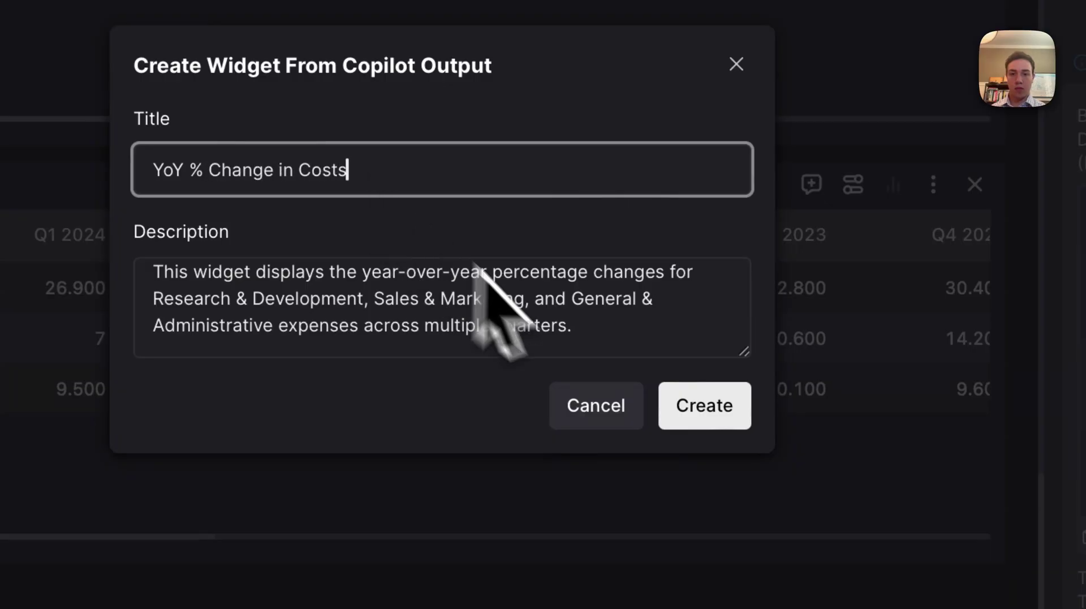
pyautogui.click(697, 408)
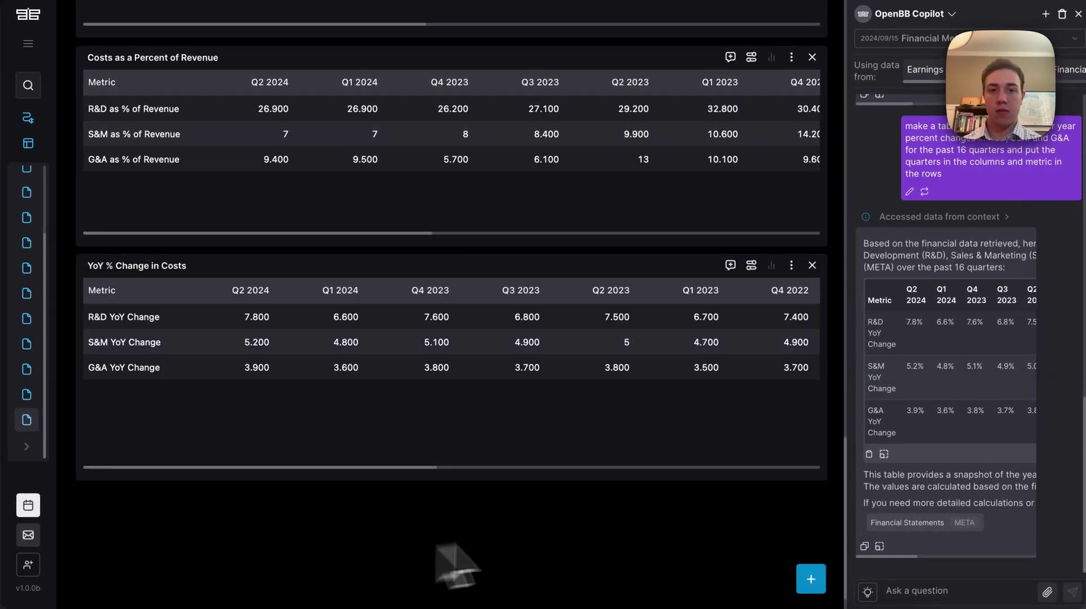
# Review the three Copilot-generated tables alongside the quarterly income statement and the earnings transcript
pyautogui.scroll(5, 654, 460)
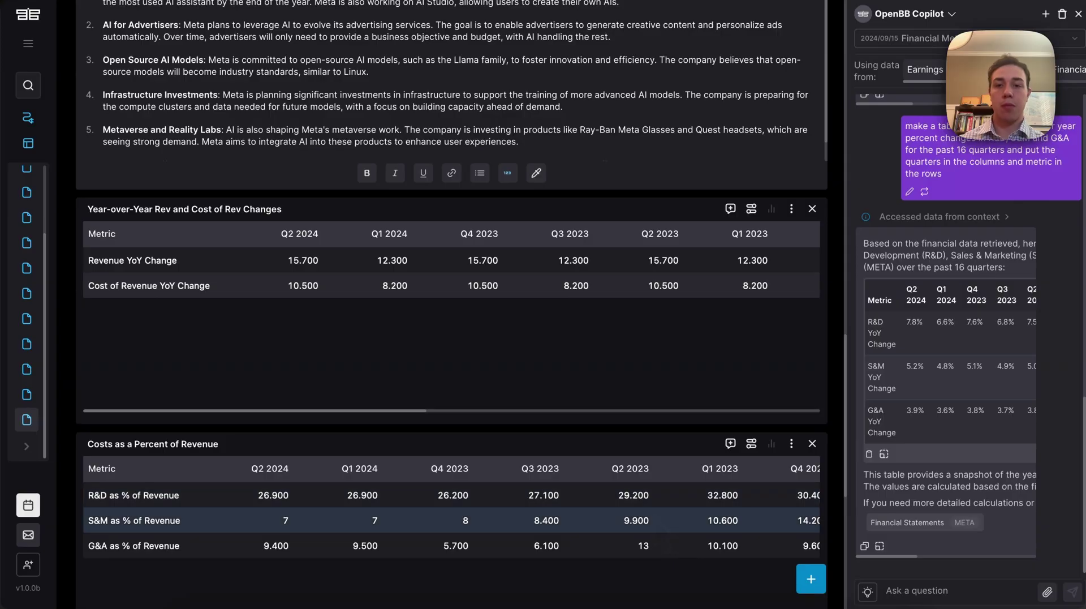
pyautogui.scroll(-5, 676, 505)
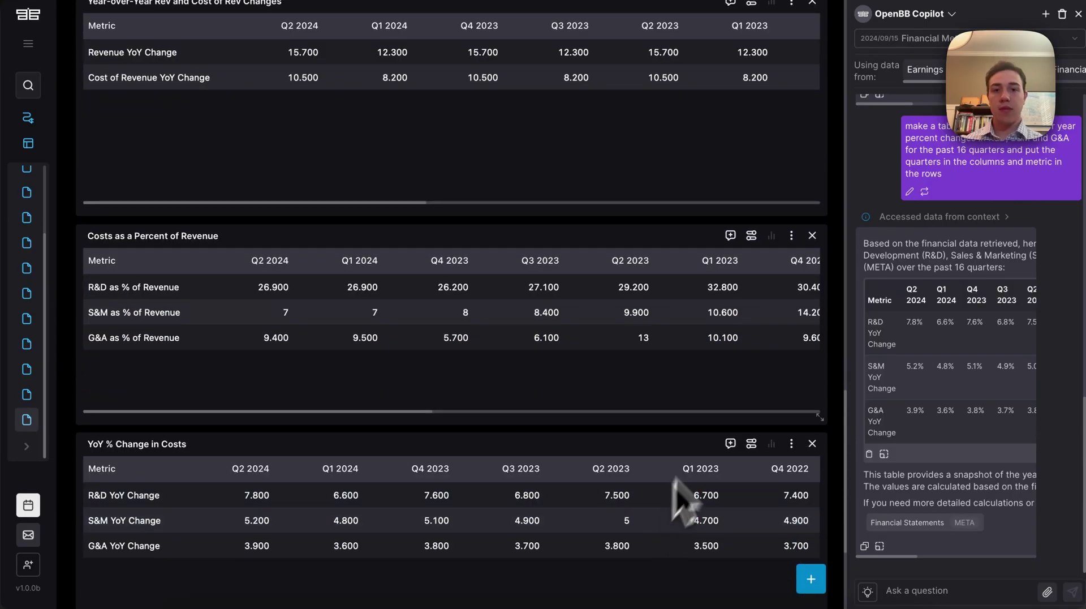
pyautogui.scroll(15, 843, 396)
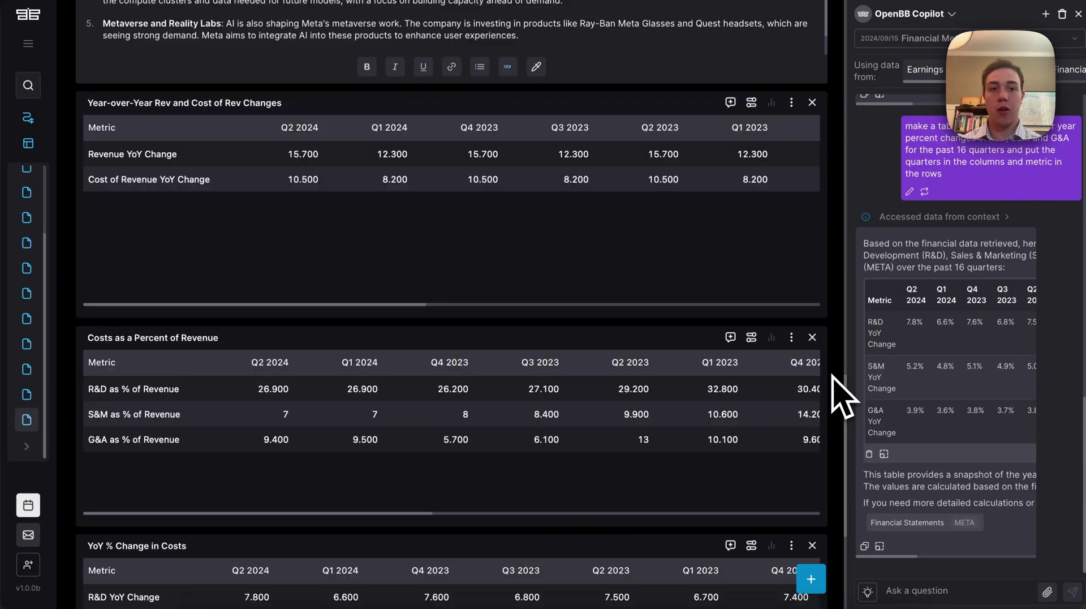
pyautogui.scroll(5, 453, 306)
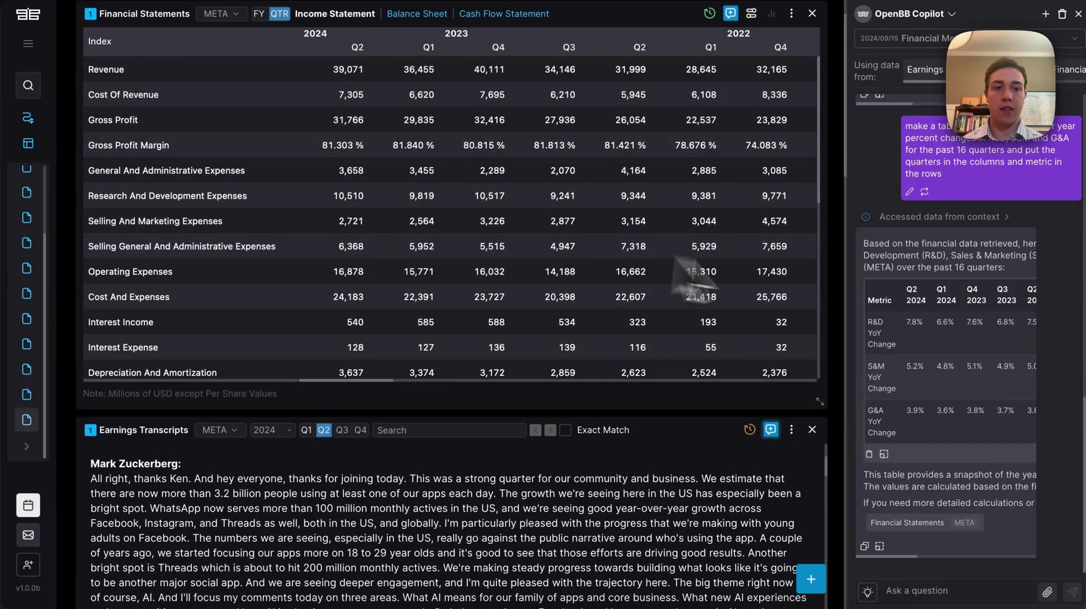
pyautogui.scroll(-10, 843, 306)
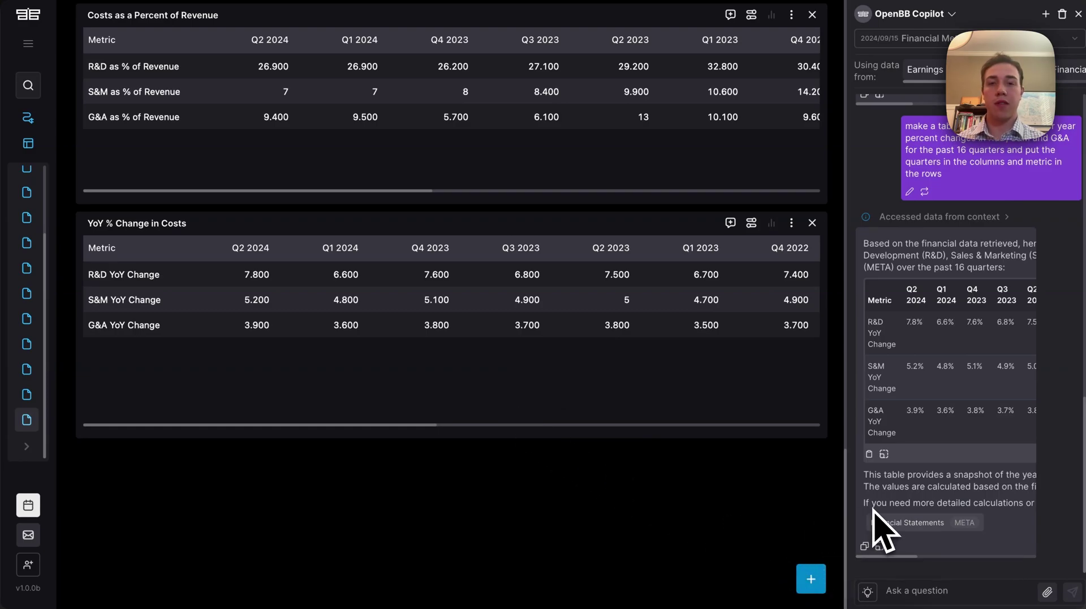
# Send the Copilot the suggested prompt analyzing the current earnings transcript against the previous quarter's for shifts in strategy, financial changes and topic emphasis
pyautogui.click(867, 591)
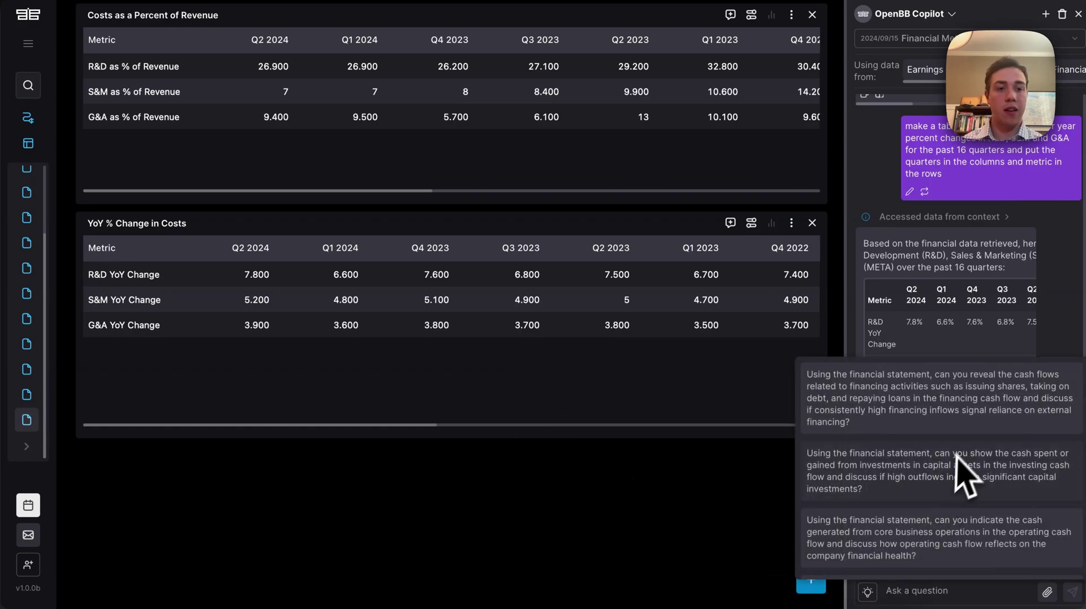
pyautogui.scroll(-3, 918, 493)
pyautogui.scroll(3, 909, 484)
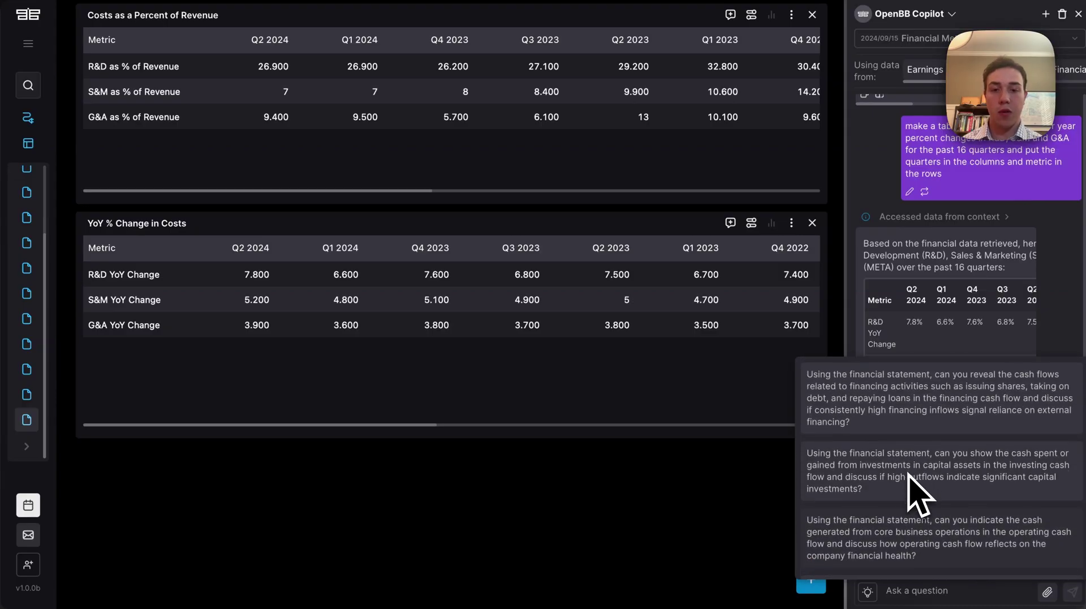
pyautogui.scroll(-1, 909, 484)
pyautogui.scroll(-1, 939, 464)
pyautogui.scroll(-1, 939, 464)
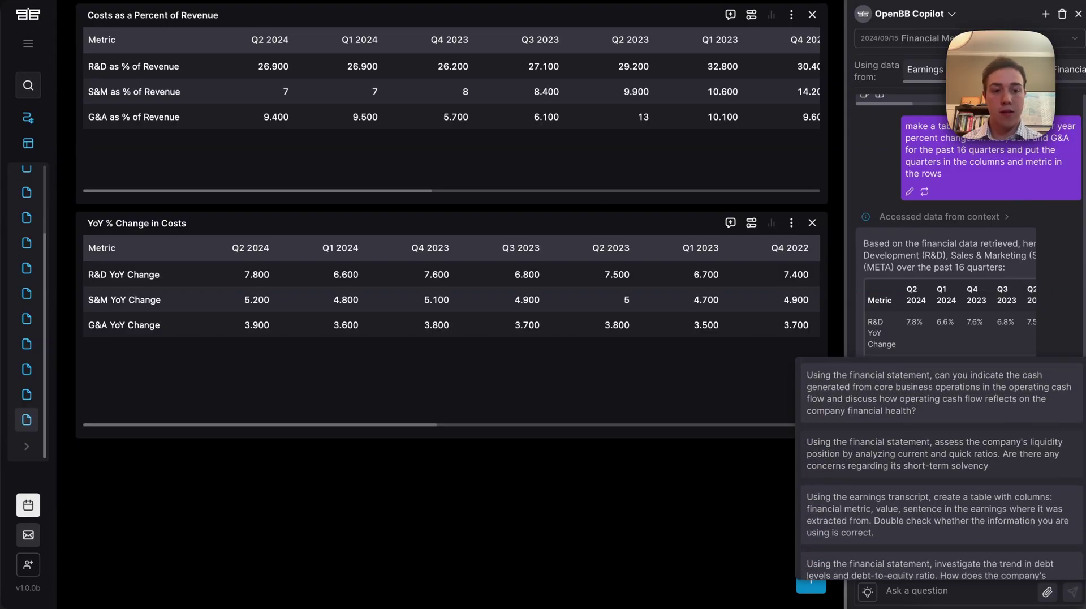
pyautogui.scroll(-1, 925, 484)
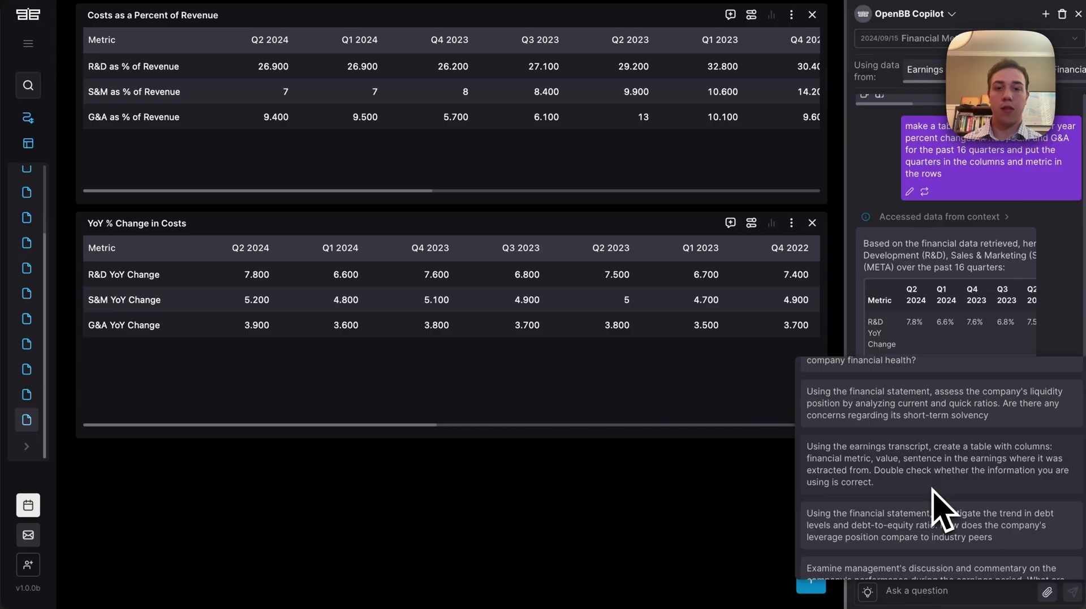
pyautogui.scroll(-1, 933, 491)
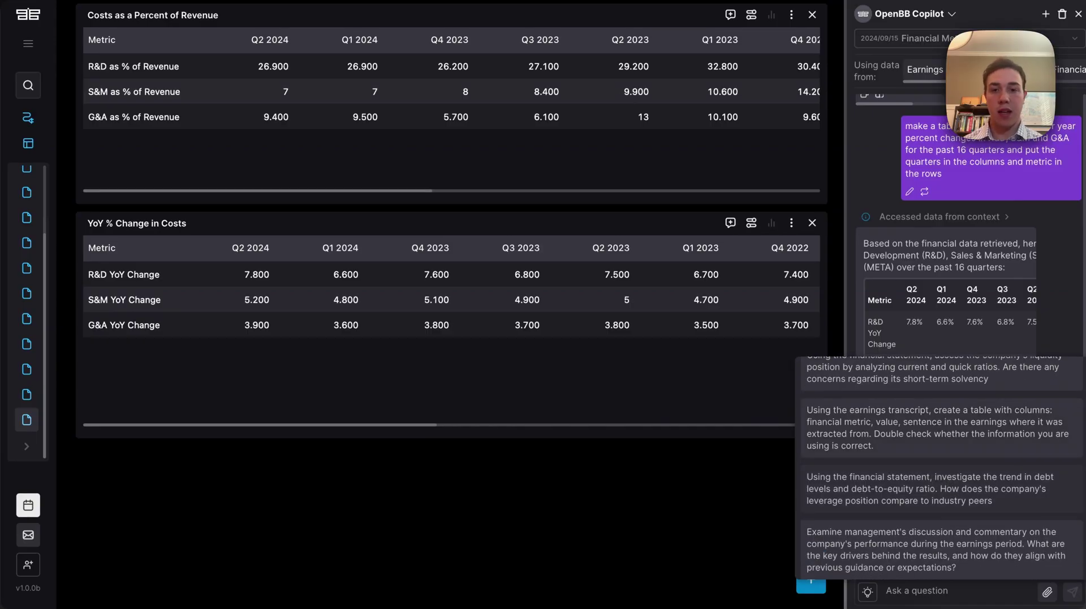
pyautogui.scroll(-2, 942, 469)
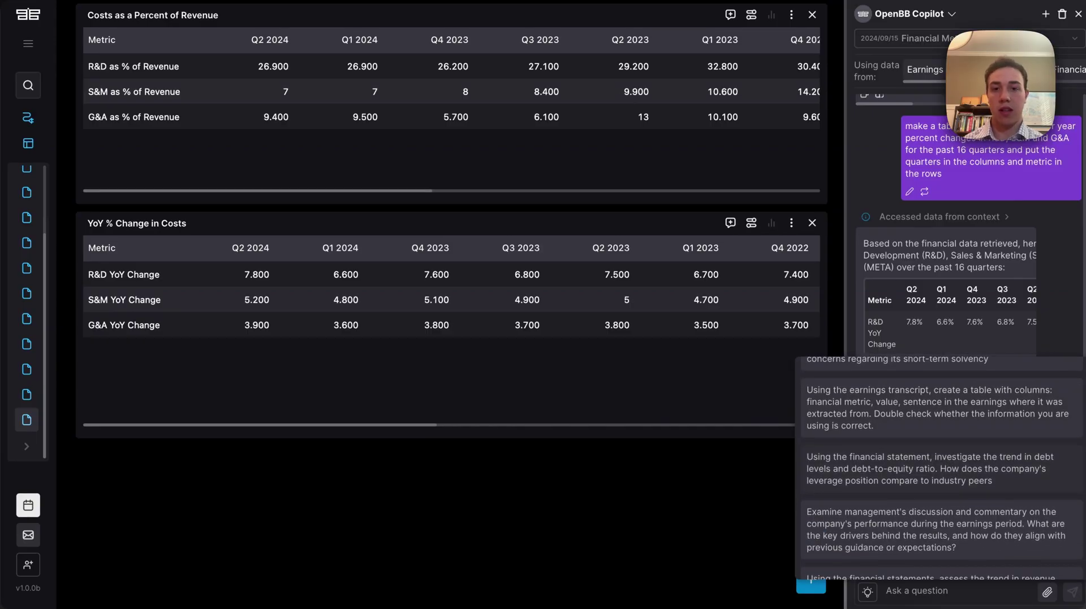
pyautogui.scroll(-2, 932, 490)
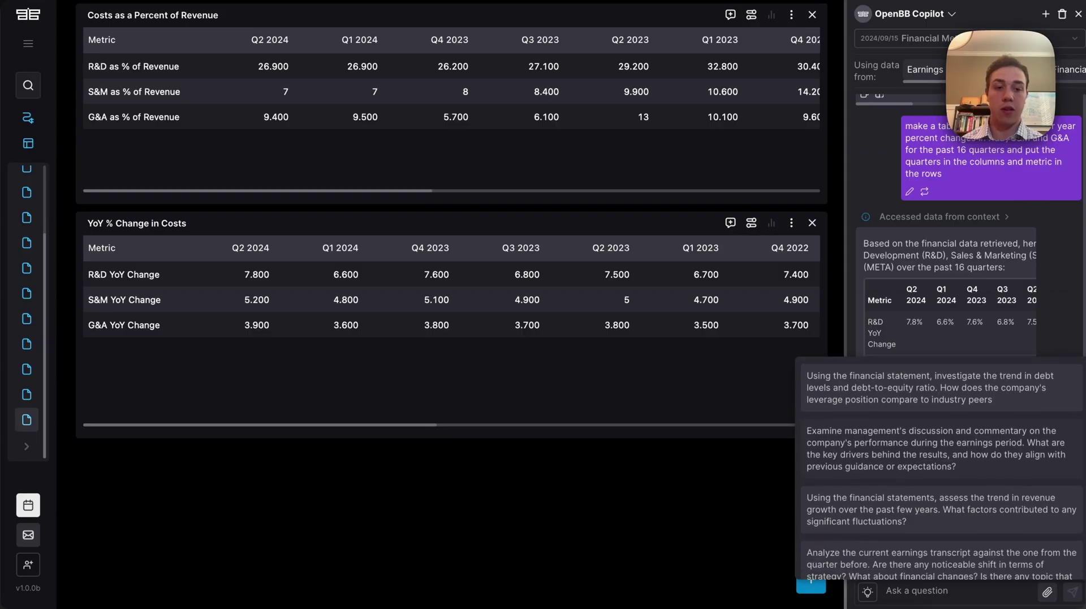
pyautogui.scroll(-2, 959, 512)
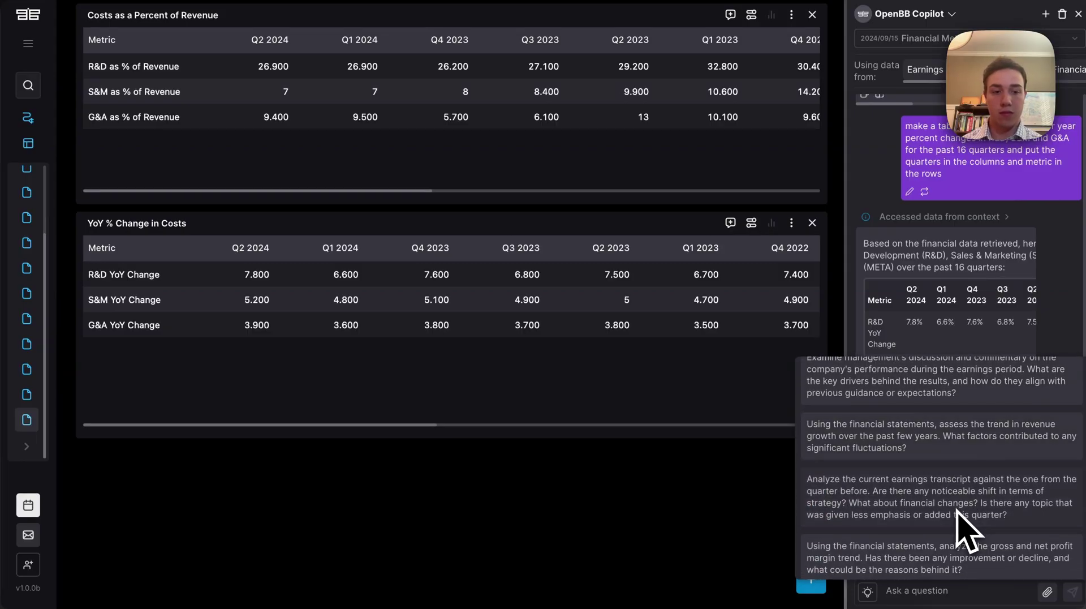
pyautogui.scroll(-2, 959, 515)
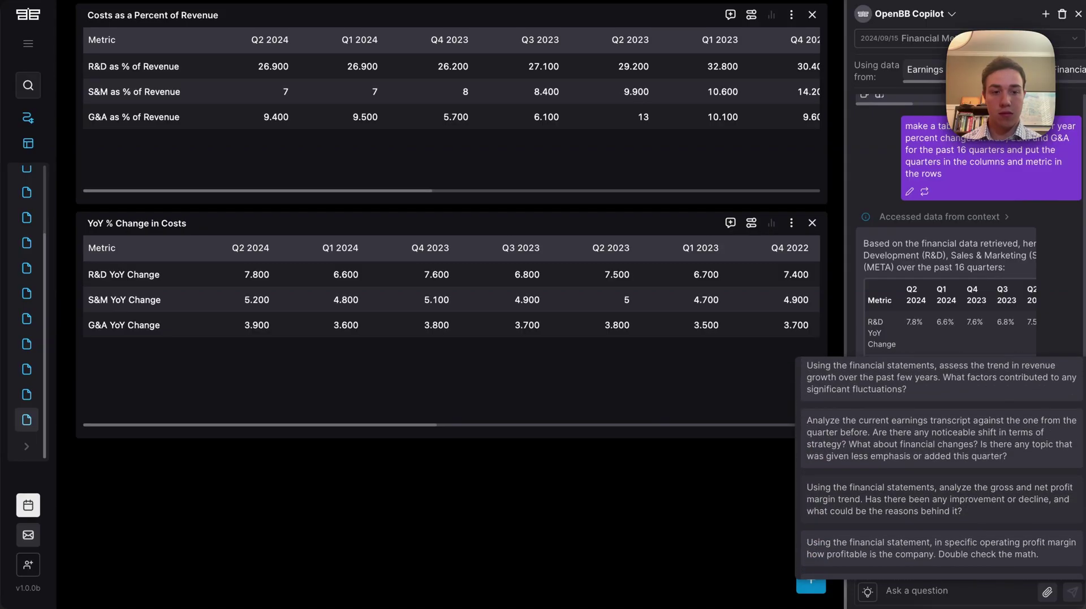
pyautogui.scroll(1, 962, 529)
pyautogui.scroll(1, 956, 509)
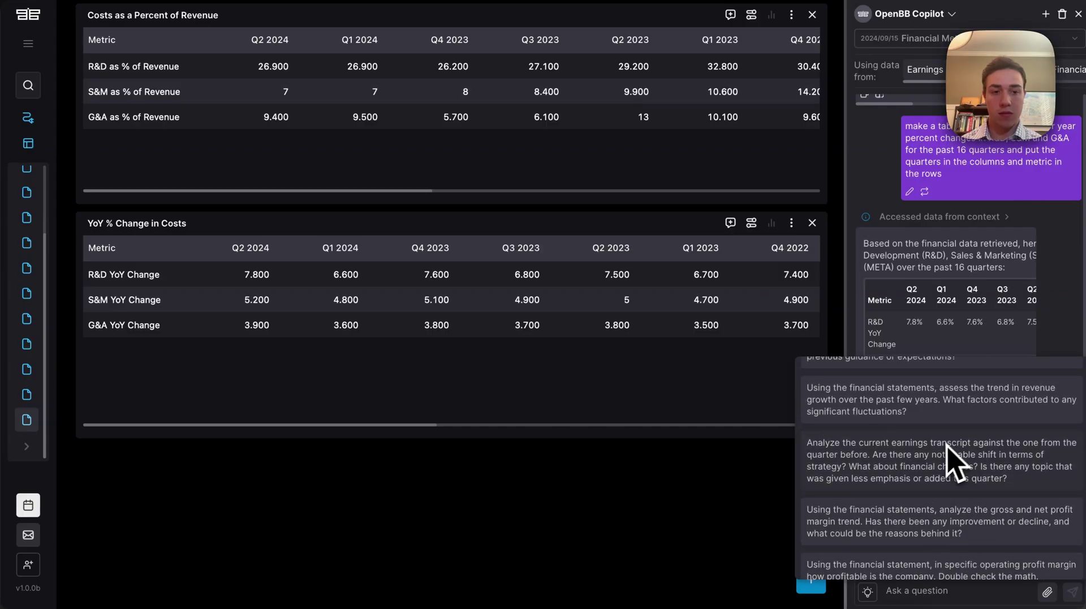
pyautogui.click(946, 470)
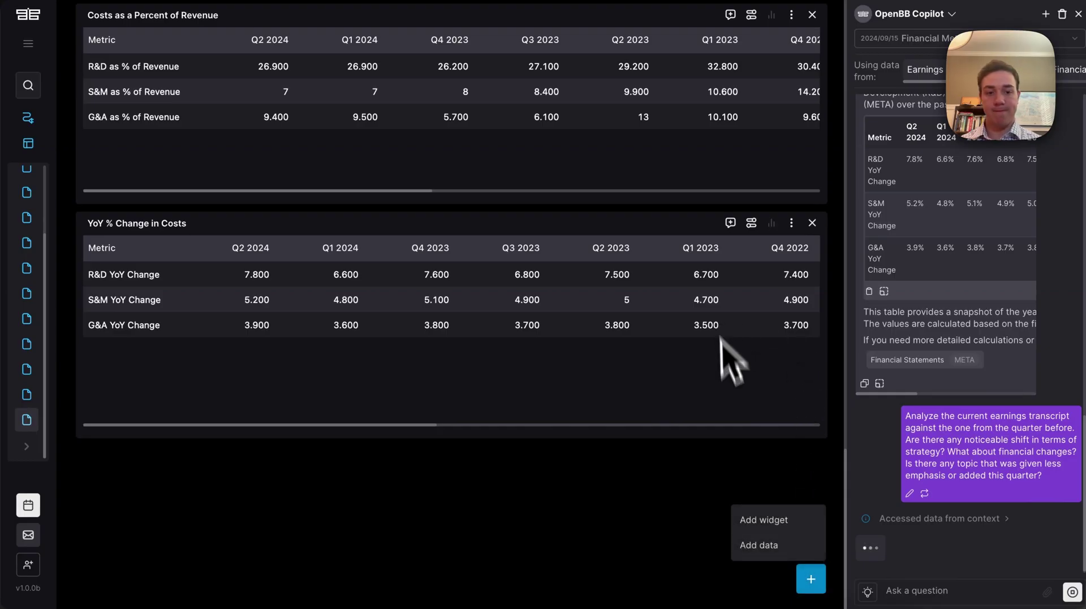
# Add a Note widget to the dashboard below the YoY % Change in Costs table
pyautogui.click(761, 521)
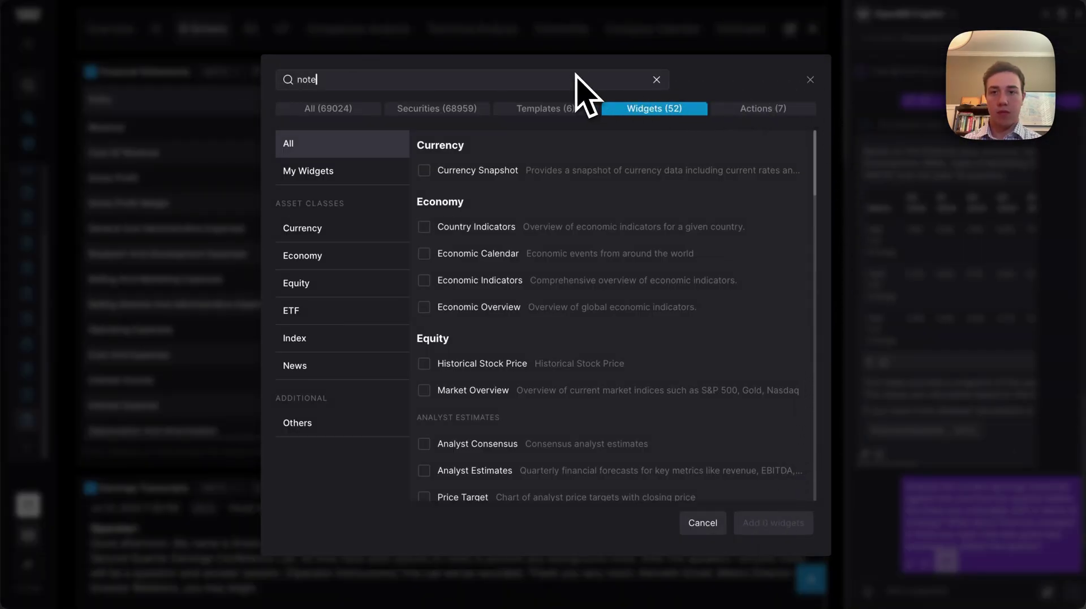
pyautogui.click(424, 374)
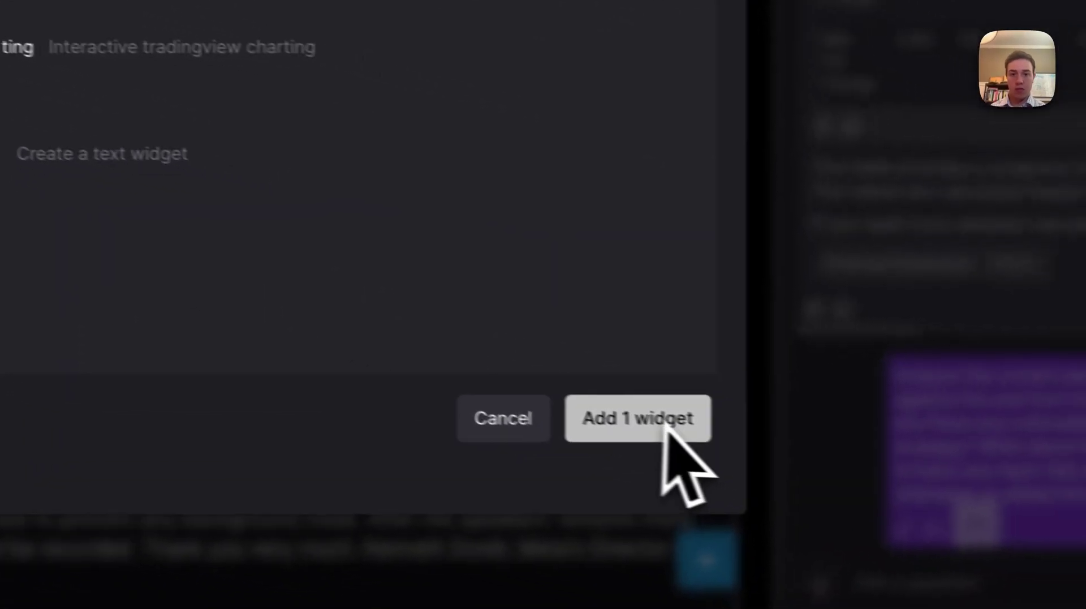
pyautogui.click(970, 499)
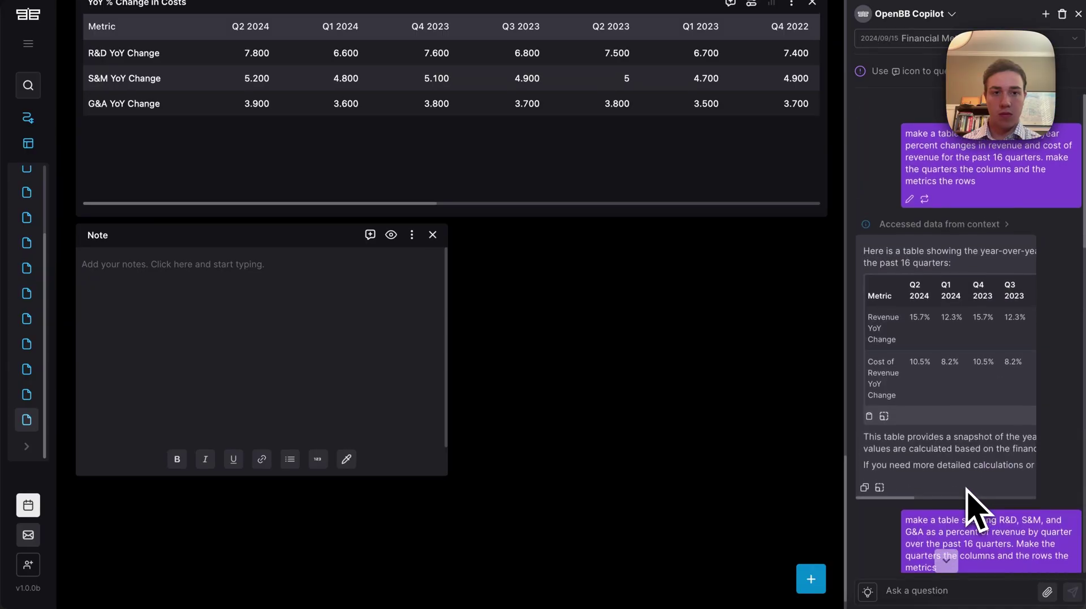
# Add the META Earnings Transcripts widget as the Copilot's data source and return to the transcript comparison question
pyautogui.scroll(10, 744, 396)
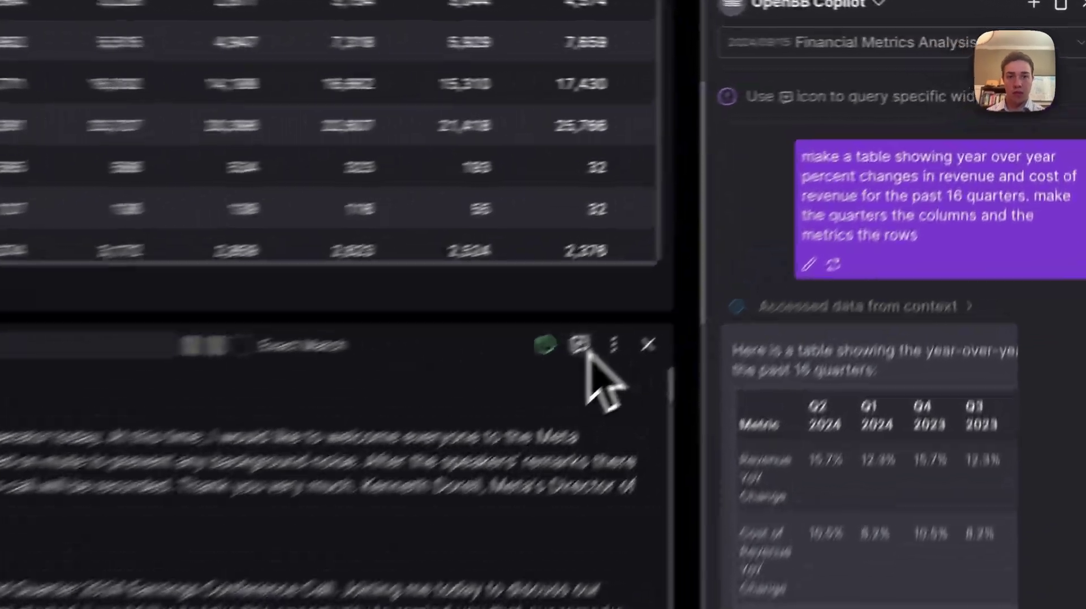
pyautogui.click(771, 221)
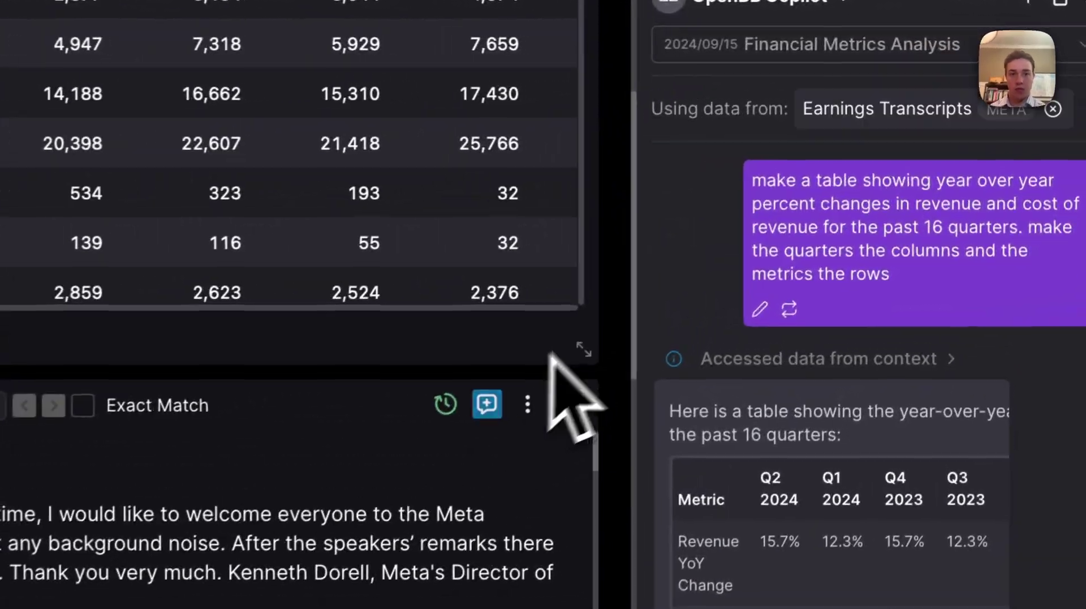
pyautogui.scroll(5, 817, 183)
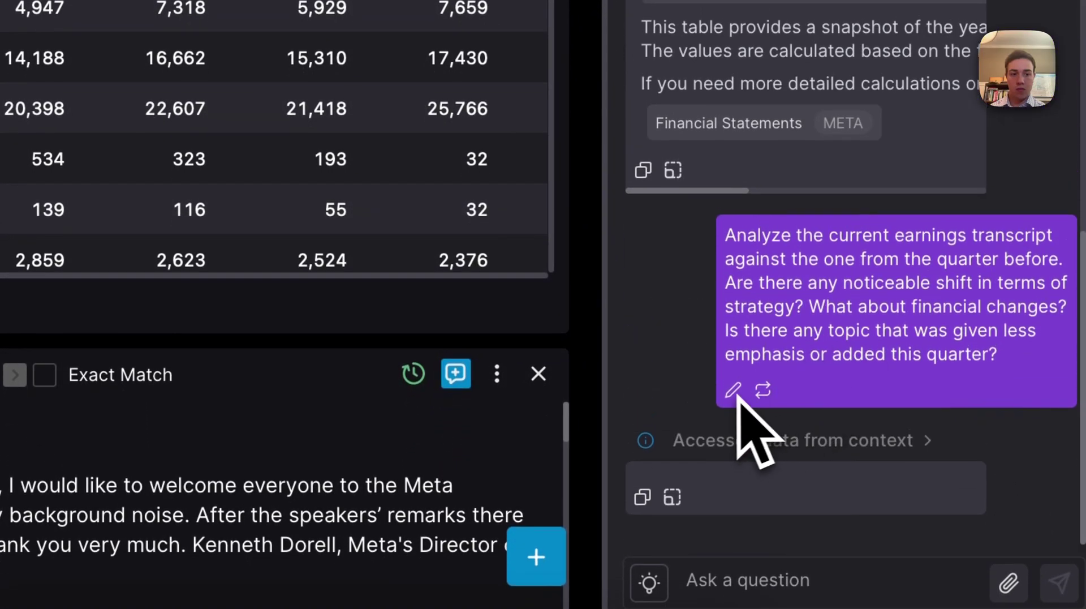
# Resubmit the question comparing the current earnings transcript with the previous quarter's to the Copilot, keeping its wording
pyautogui.click(733, 390)
pyautogui.click(1016, 511)
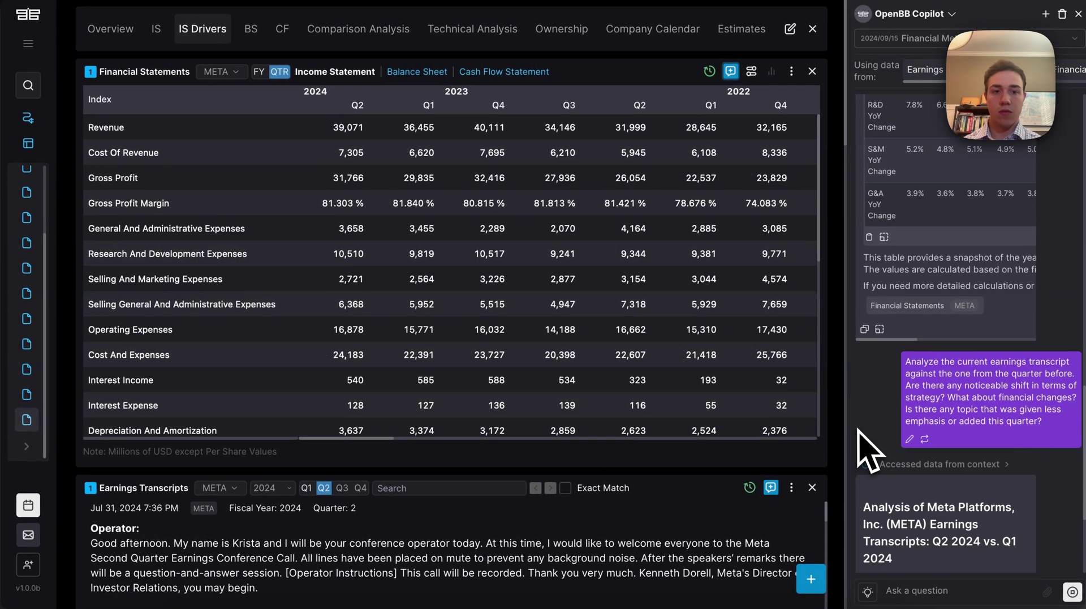
# Widen the empty Note widget below the YoY % Change in Costs table to the full dashboard width
pyautogui.scroll(-20, 833, 425)
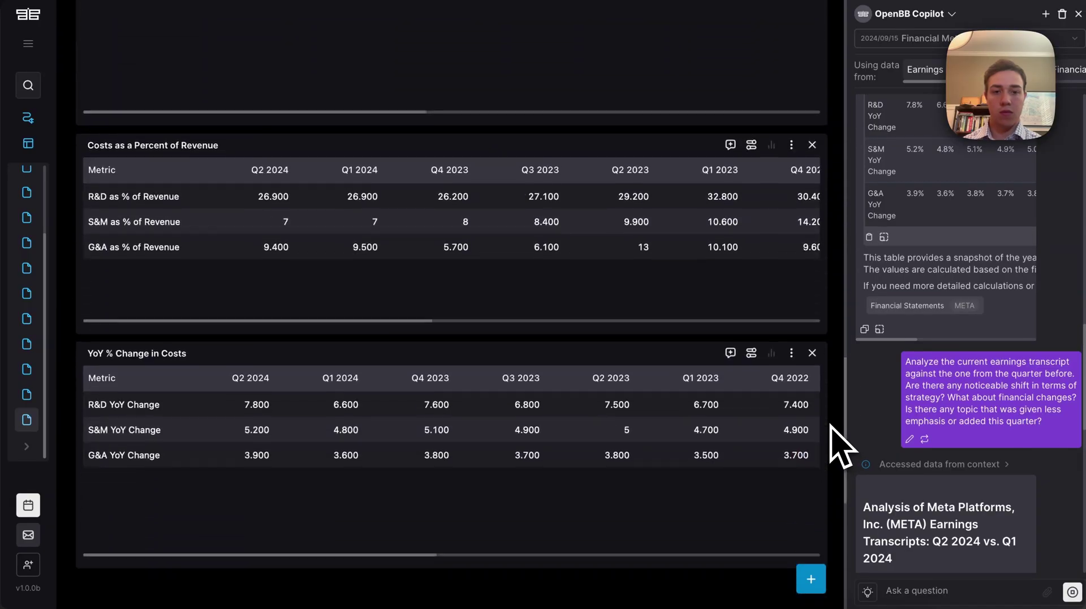
pyautogui.scroll(1, 832, 428)
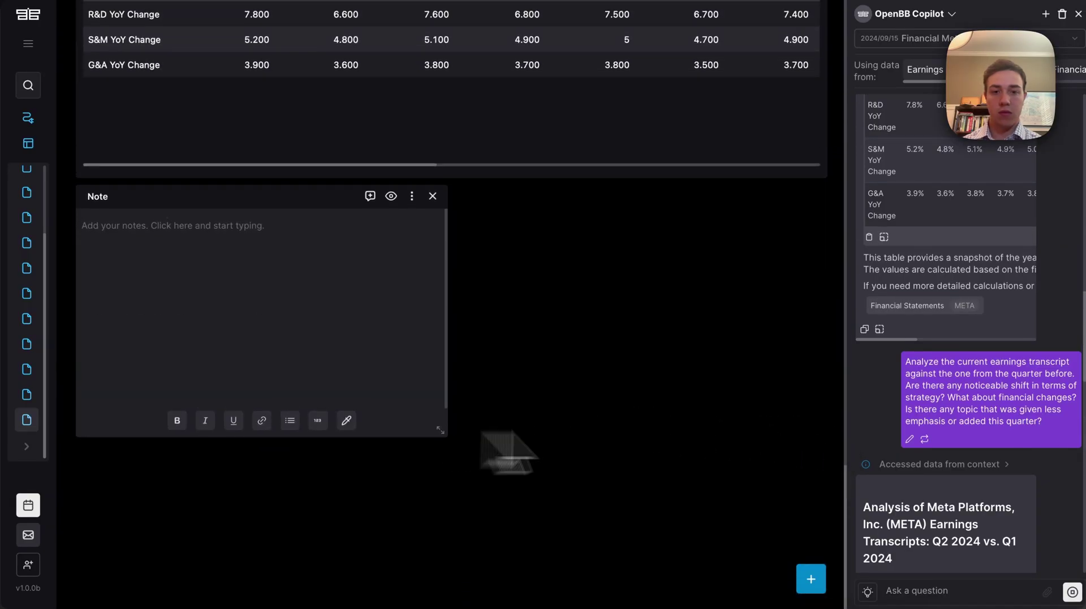
pyautogui.moveTo(461, 432); pyautogui.dragTo(956, 430)
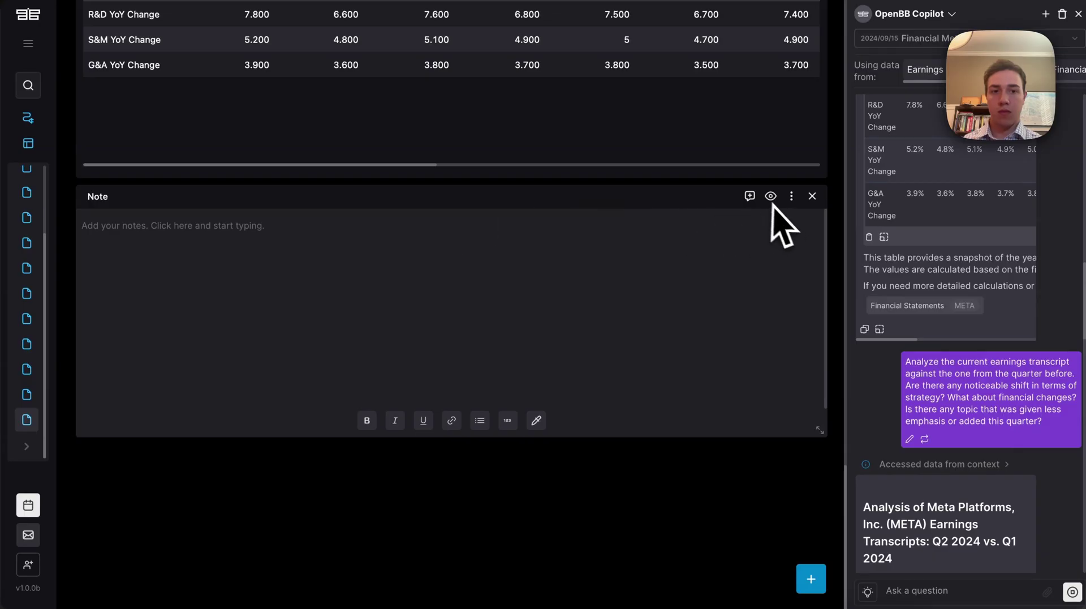
# Set the Note widget's title to "Q1 vs Q2 2024 Transcript Notes" in its settings and save it
pyautogui.click(790, 197)
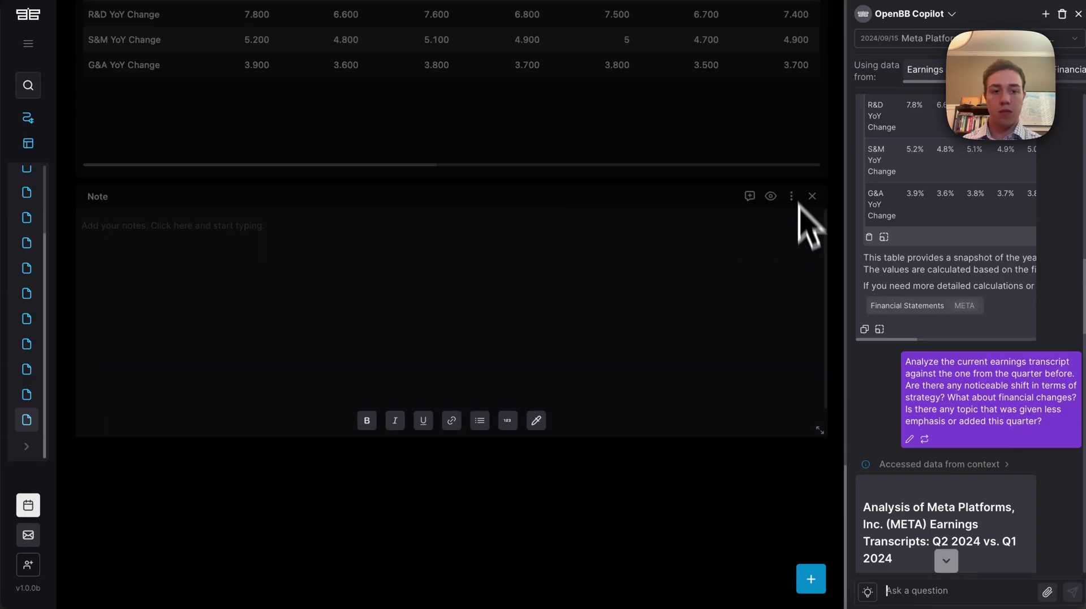
pyautogui.scroll(-10, 958, 497)
pyautogui.scroll(-10, 1037, 501)
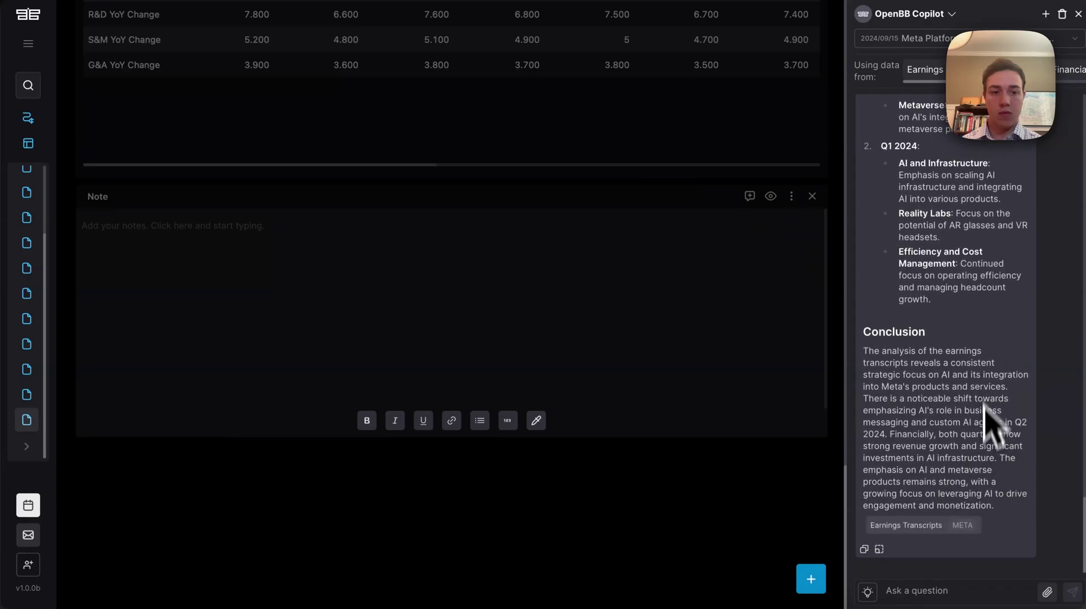
pyautogui.click(773, 473)
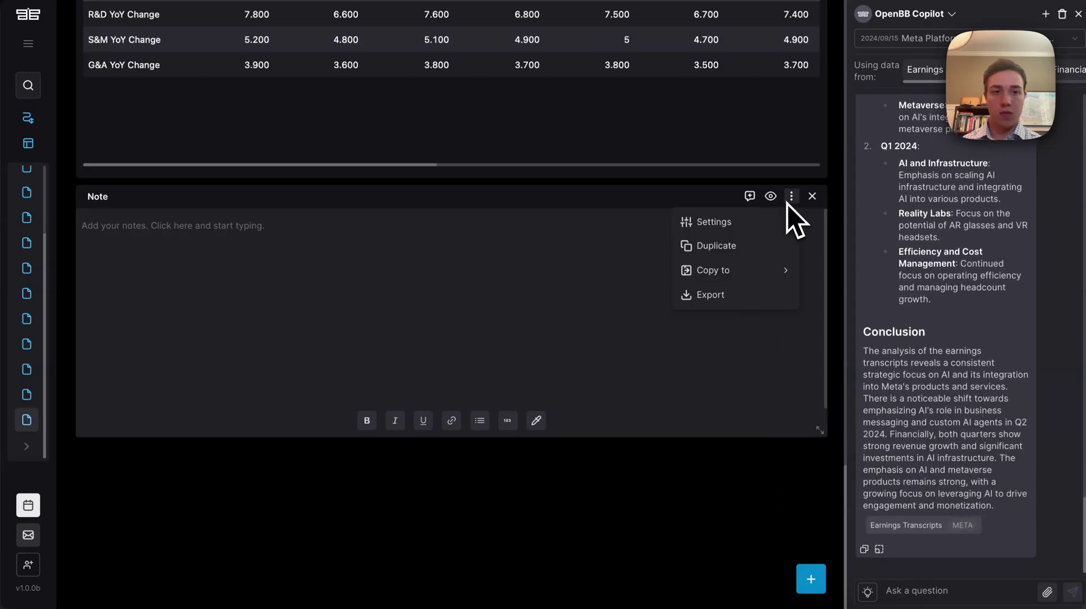
pyautogui.click(688, 222)
pyautogui.write('Q1')
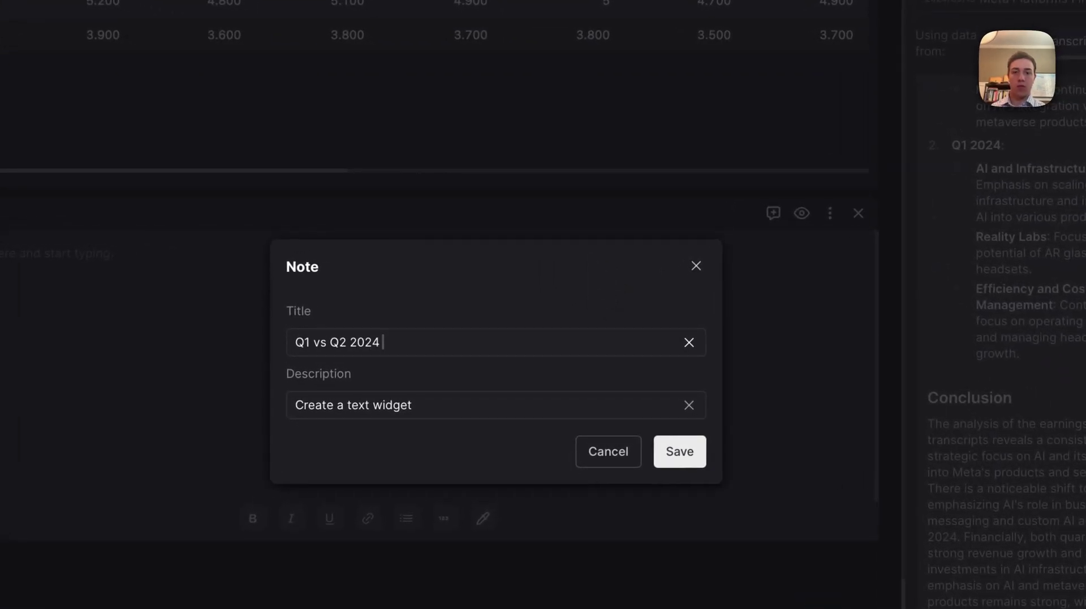
pyautogui.write('vs Q2 2024 Transcript Notes')
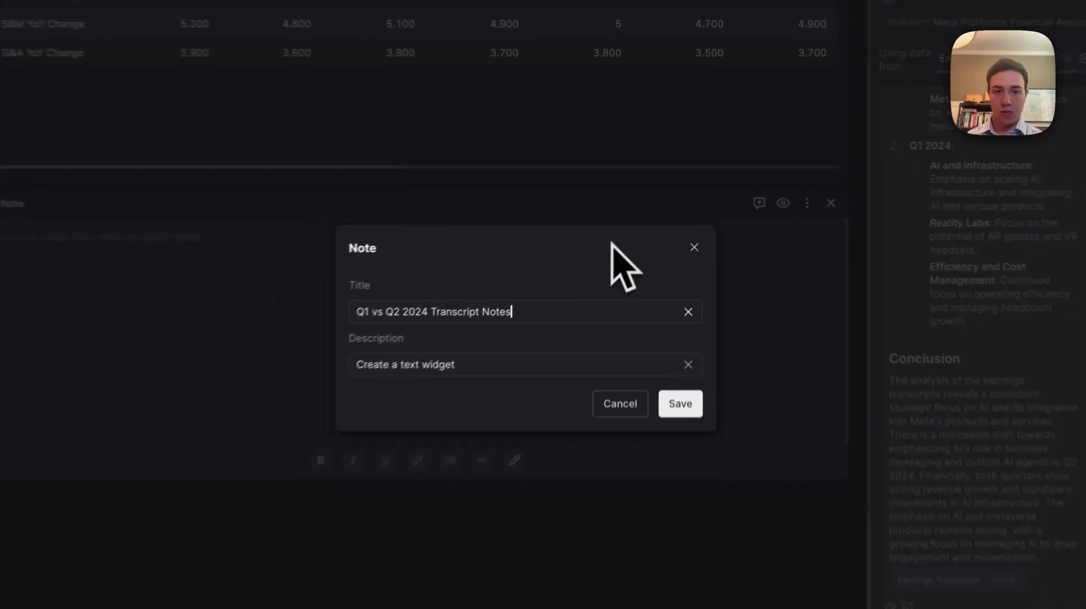
pyautogui.click(680, 450)
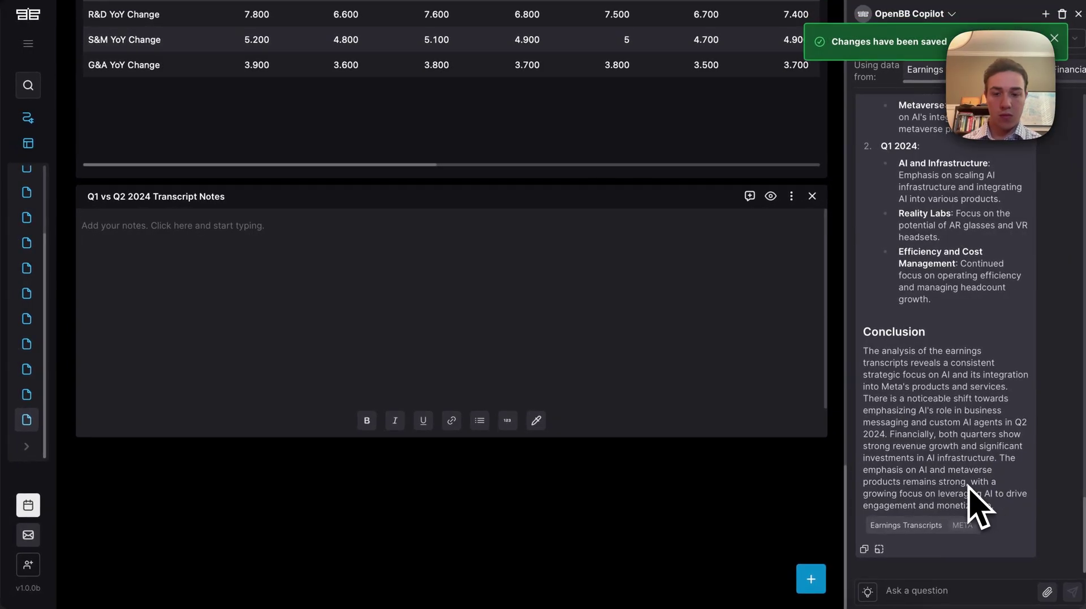
# Copy the Copilot's full Q2 2024 vs. Q1 2024 transcript analysis into the Transcript Notes widget
pyautogui.moveTo(969, 486); pyautogui.dragTo(870, 158)
pyautogui.click(413, 262)
pyautogui.hotkey('ctrl', 'v')
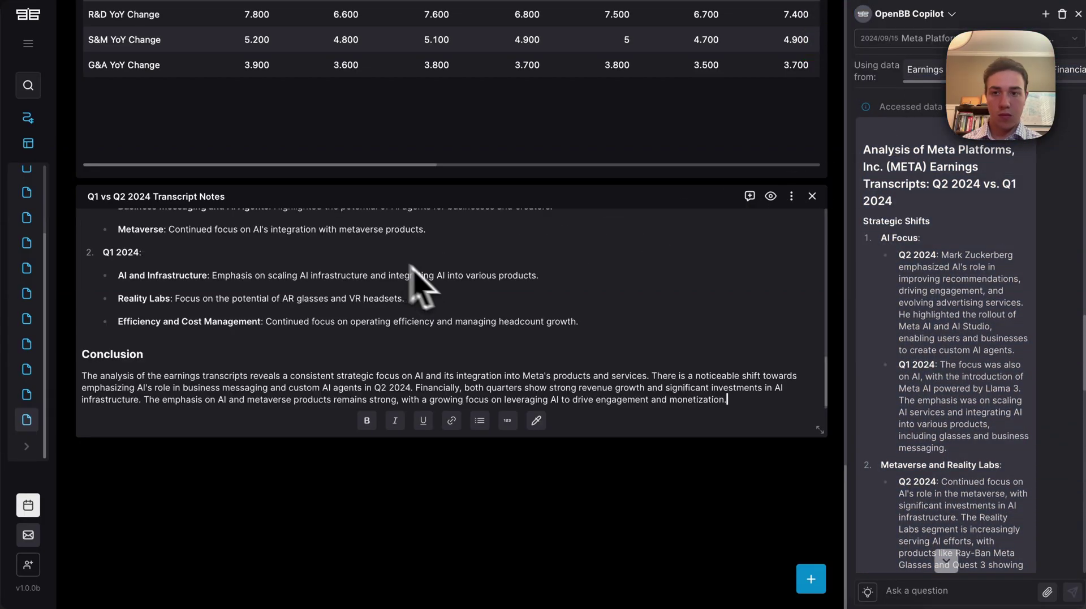
pyautogui.scroll(10, 623, 339)
pyautogui.scroll(-1, 618, 323)
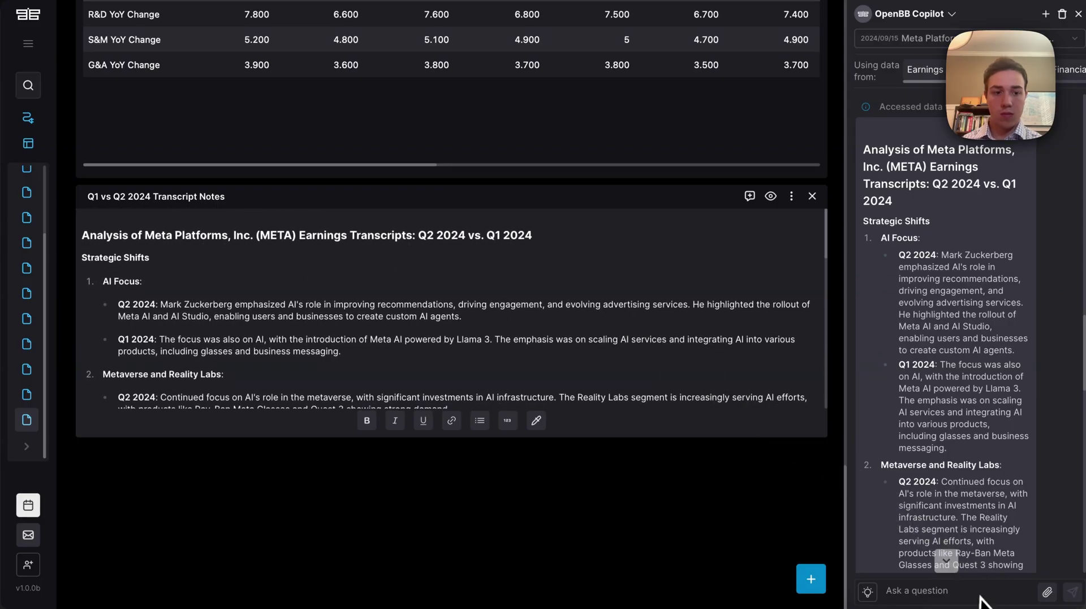
# Ask the Copilot to make a table to accompany what was just analyzed
pyautogui.click(974, 592)
pyautogui.write('make a table to accompany')
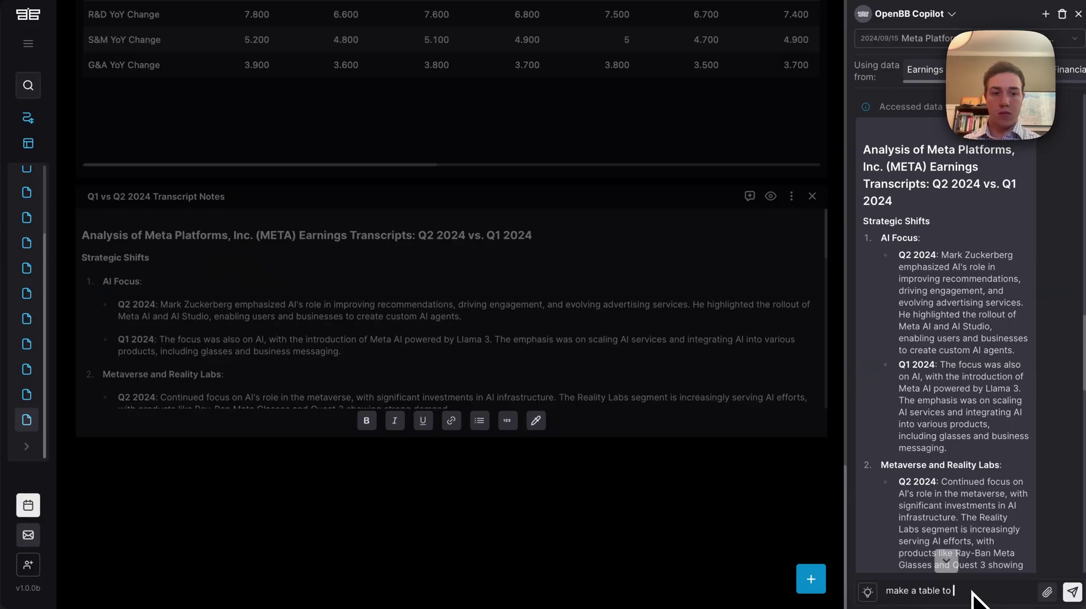
pyautogui.write(' the ')
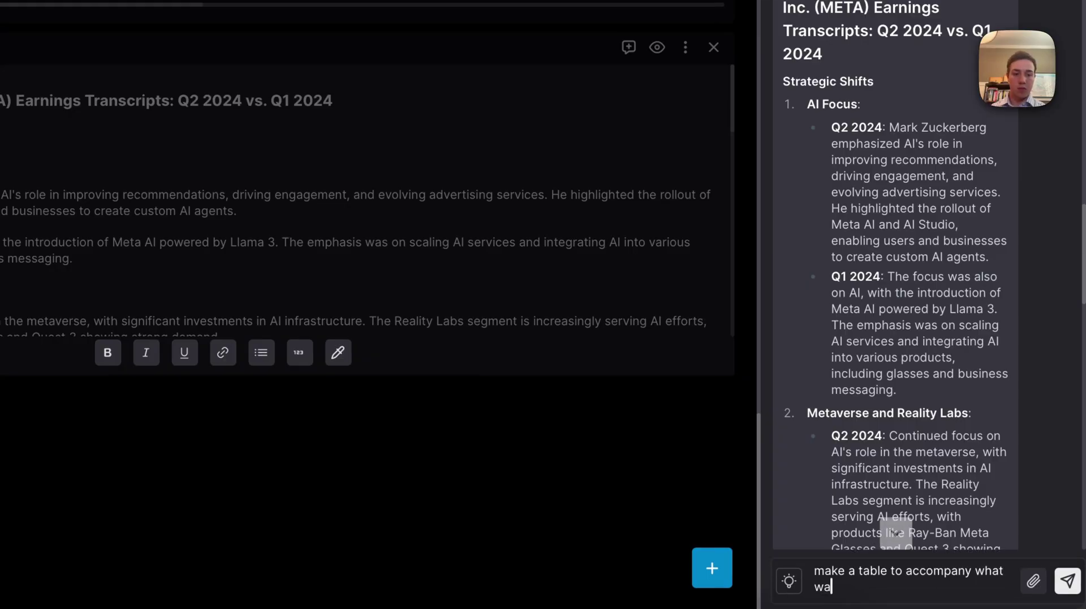
pyautogui.write('was just analyz')
pyautogui.press('Return')
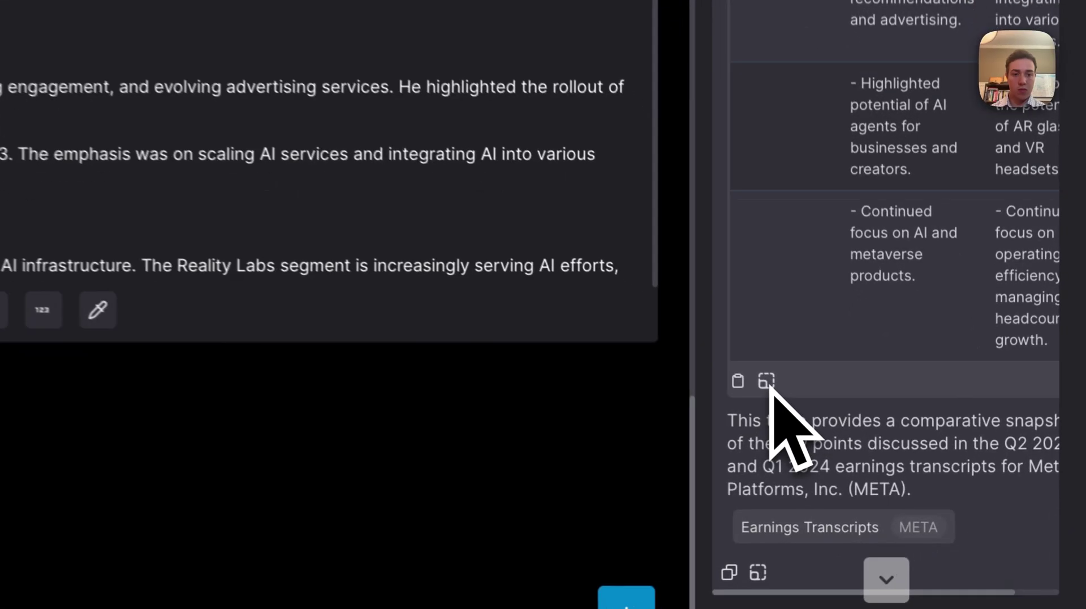
# Create a dashboard widget from the Copilot's Q2 and Q1 2024 comparison table and widen it to the full dashboard width
pyautogui.click(884, 456)
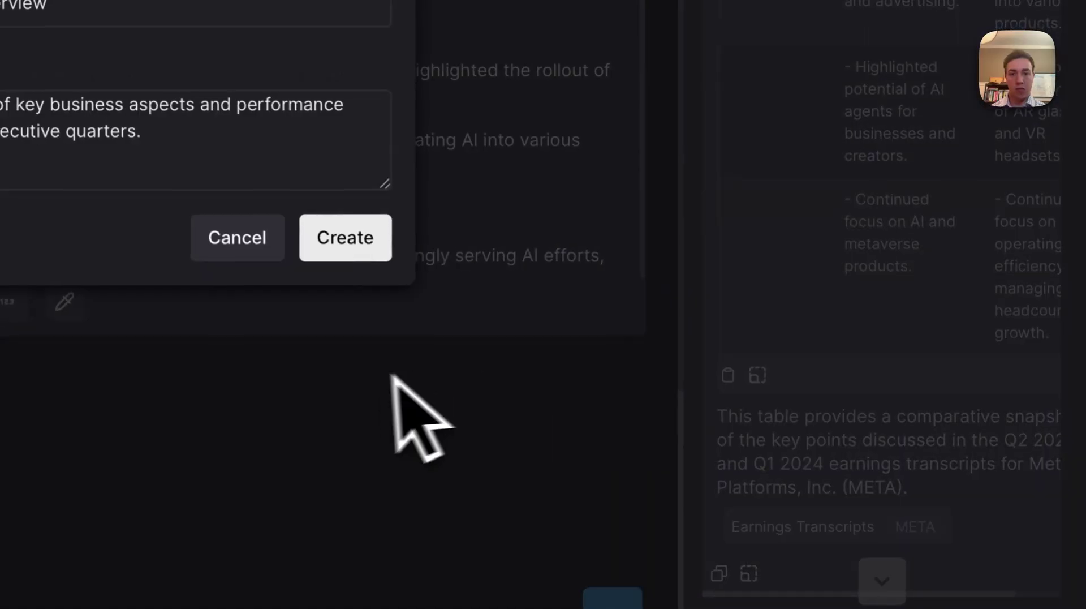
pyautogui.click(474, 296)
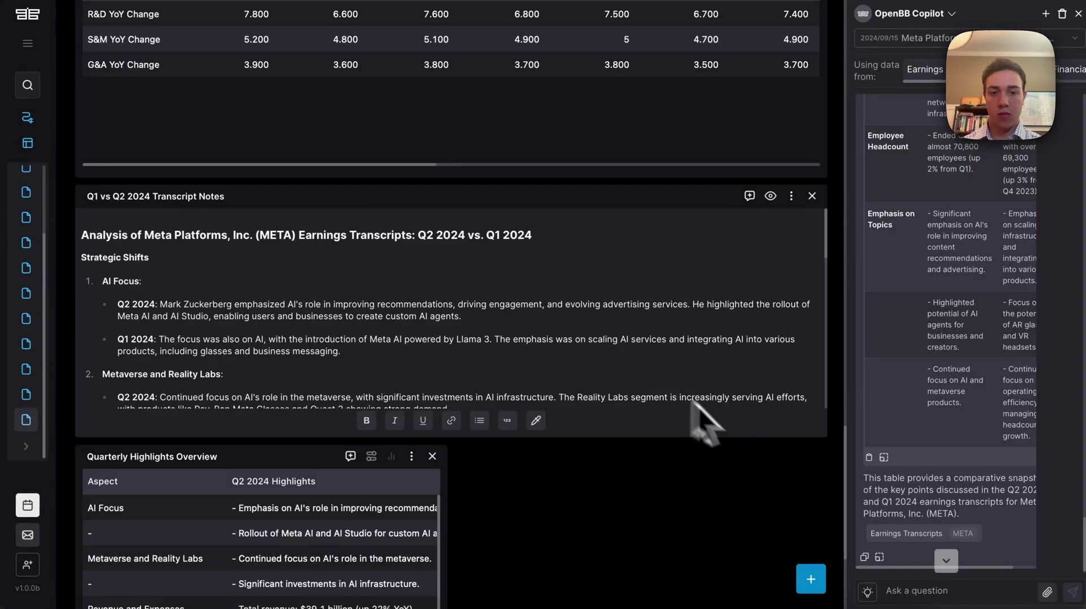
pyautogui.scroll(-1, 818, 476)
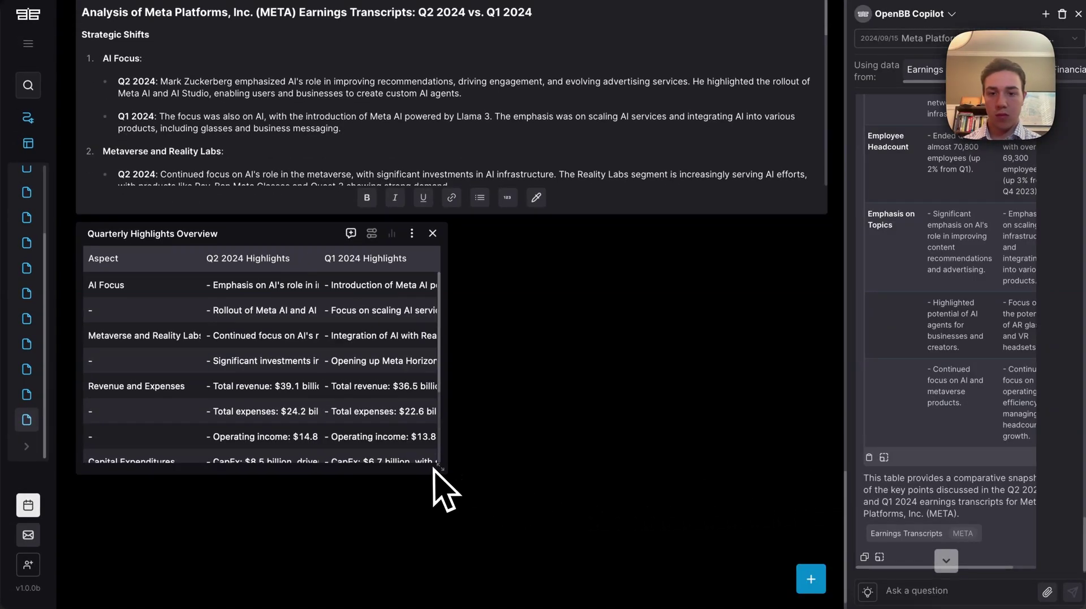
pyautogui.moveTo(586, 482); pyautogui.dragTo(892, 478)
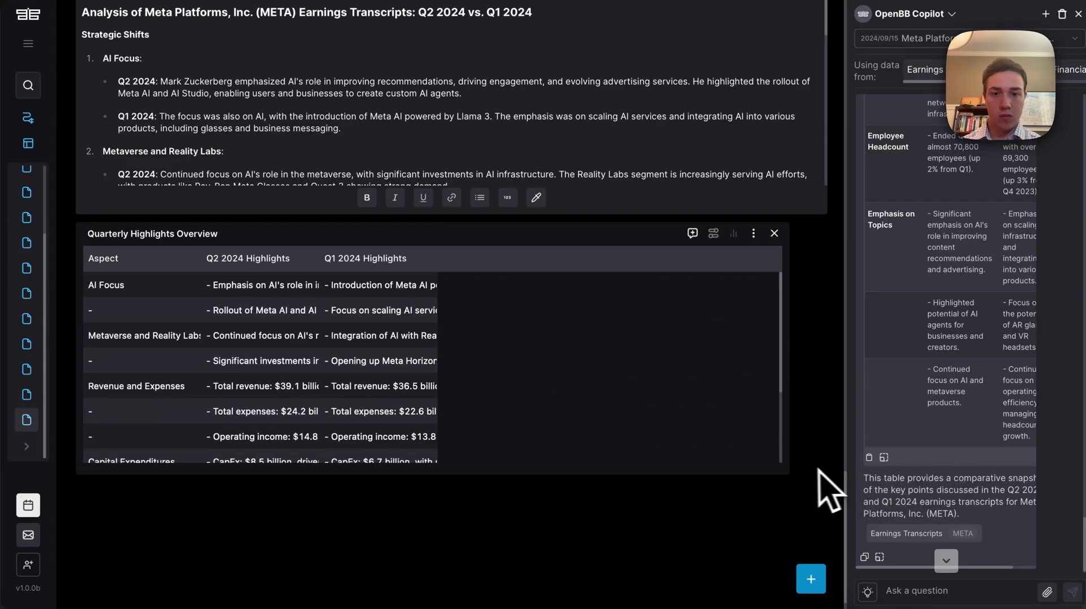
pyautogui.moveTo(782, 466); pyautogui.dragTo(868, 480)
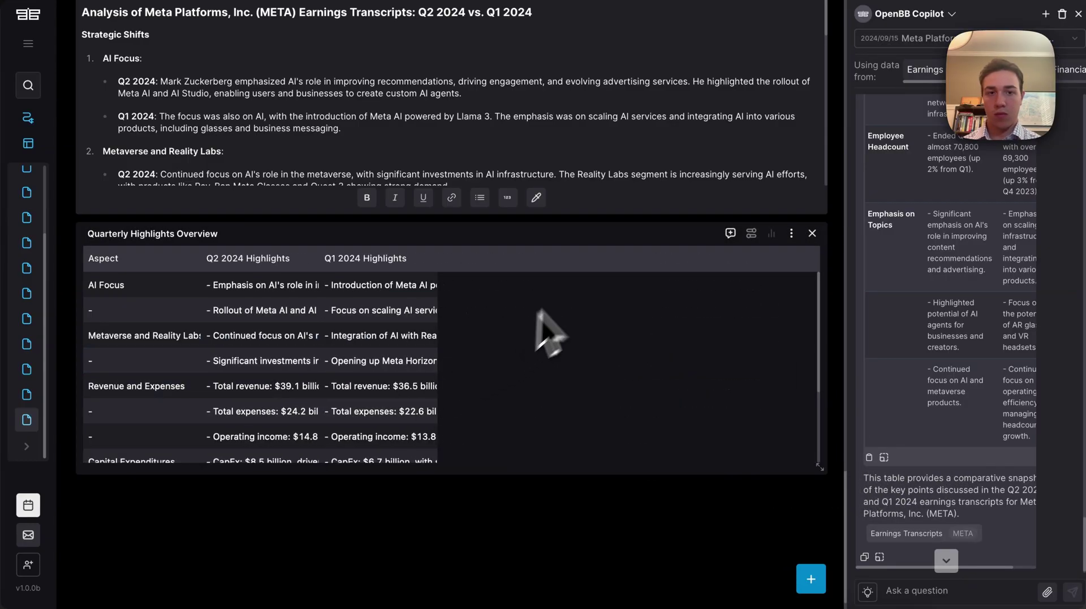
# Widen the Q1 2024 Highlights and Q2 2024 Highlights columns in the highlights table so their text is readable
pyautogui.moveTo(435, 261); pyautogui.dragTo(896, 294)
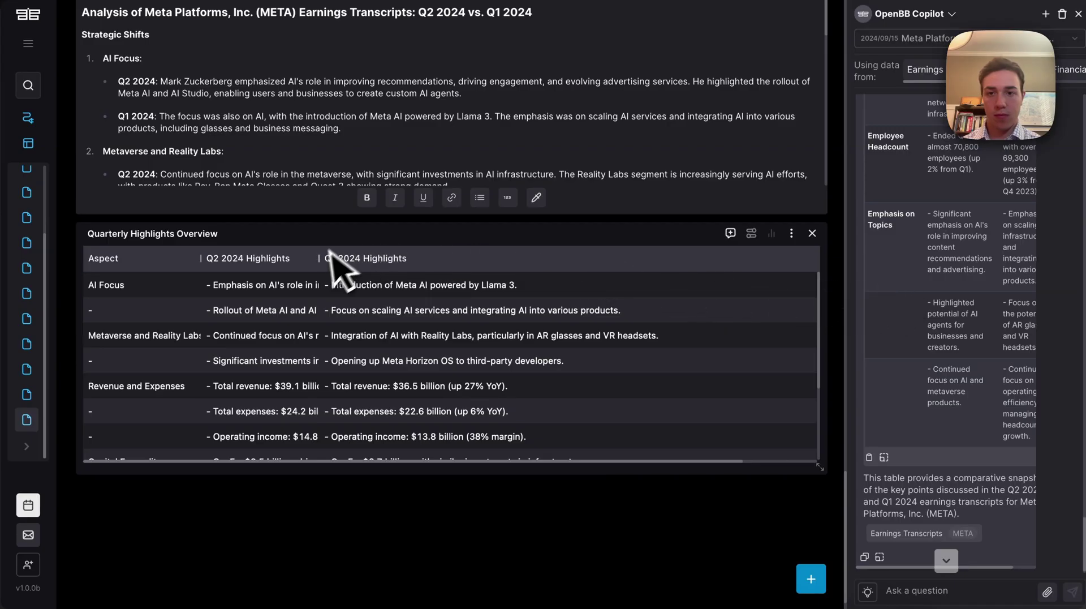
pyautogui.moveTo(320, 260); pyautogui.dragTo(518, 265)
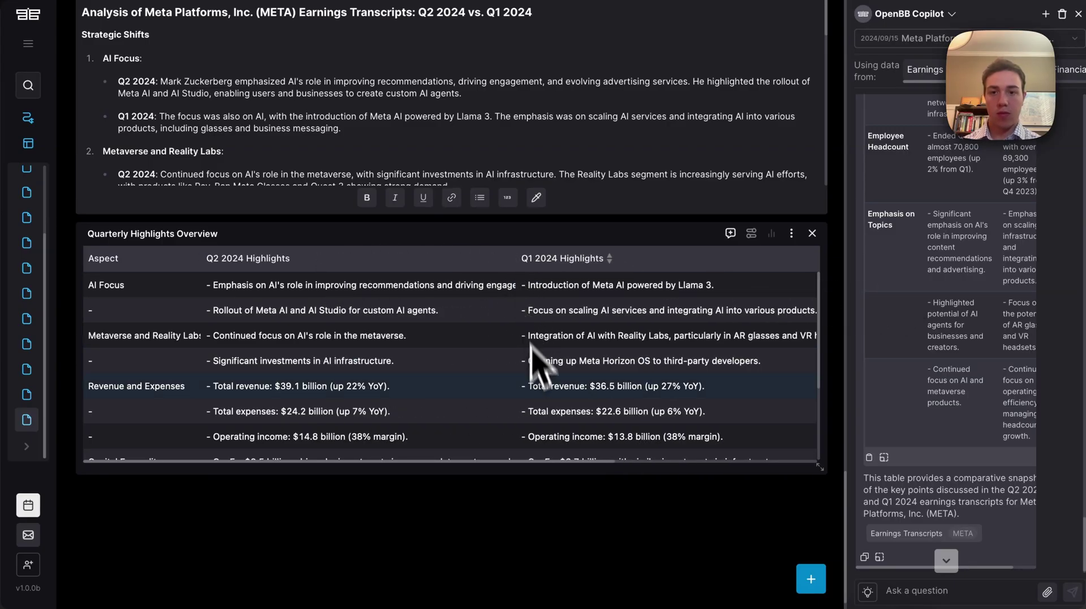
pyautogui.click(302, 257)
pyautogui.scroll(1, 794, 571)
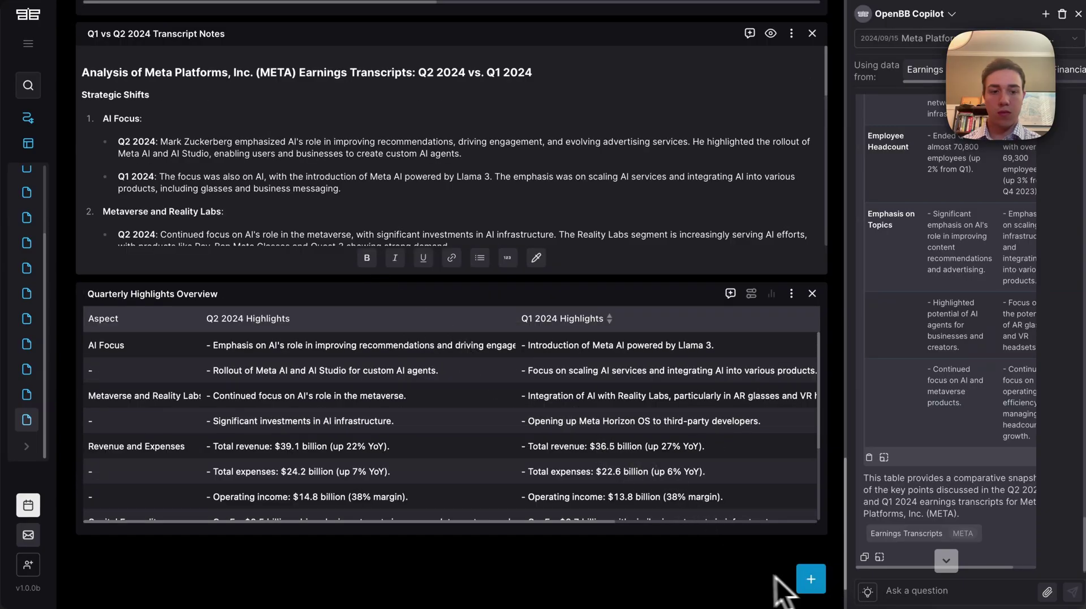
pyautogui.scroll(-2, 752, 582)
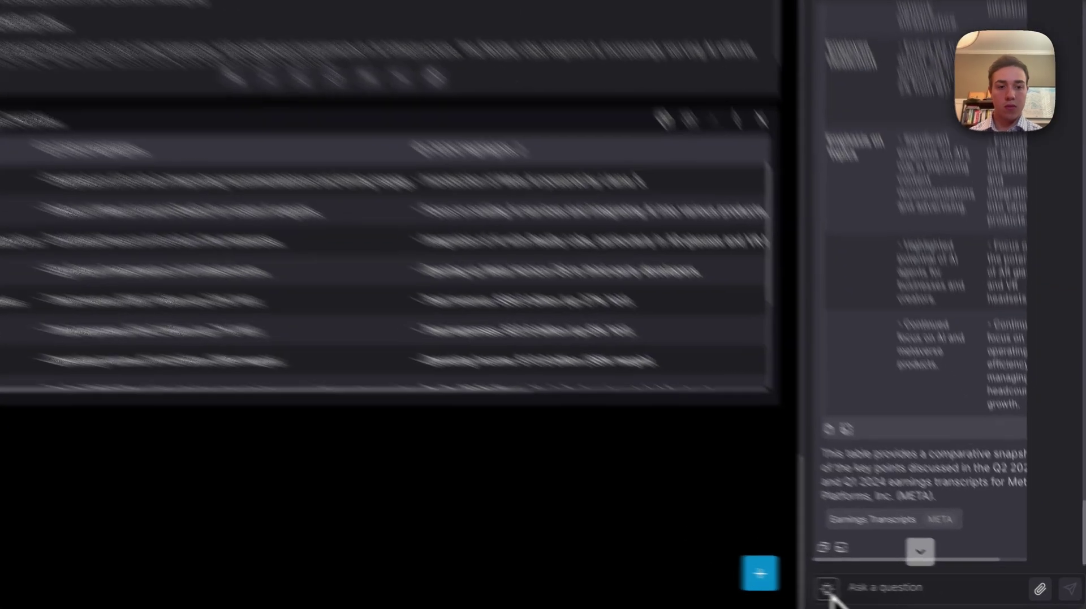
# Send the Copilot the suggested prompt for an earnings transcript table with financial metric, value and source sentence columns
pyautogui.click(867, 591)
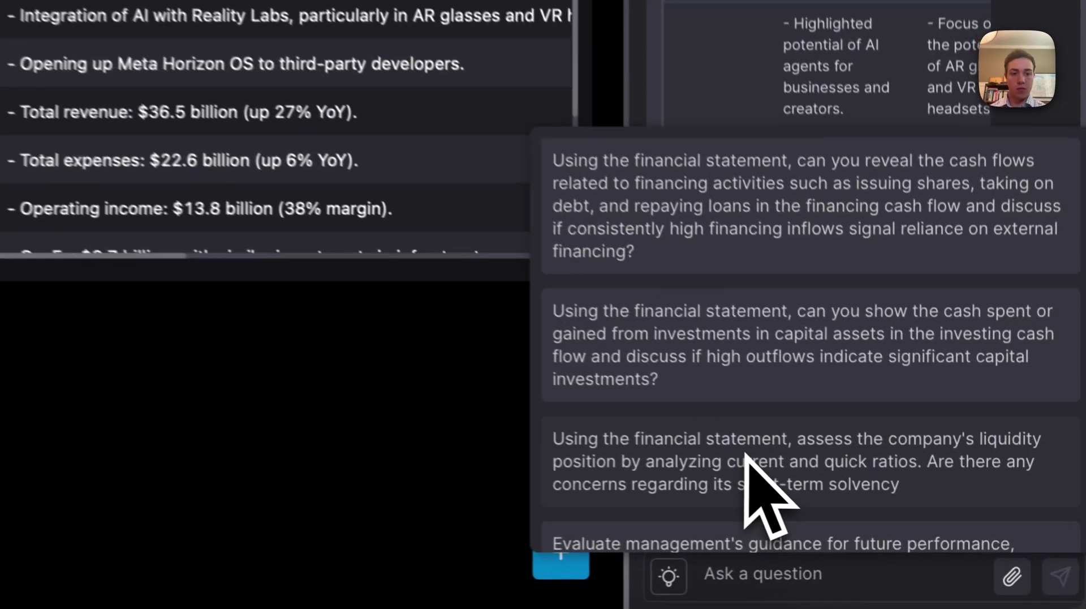
pyautogui.scroll(-5, 746, 455)
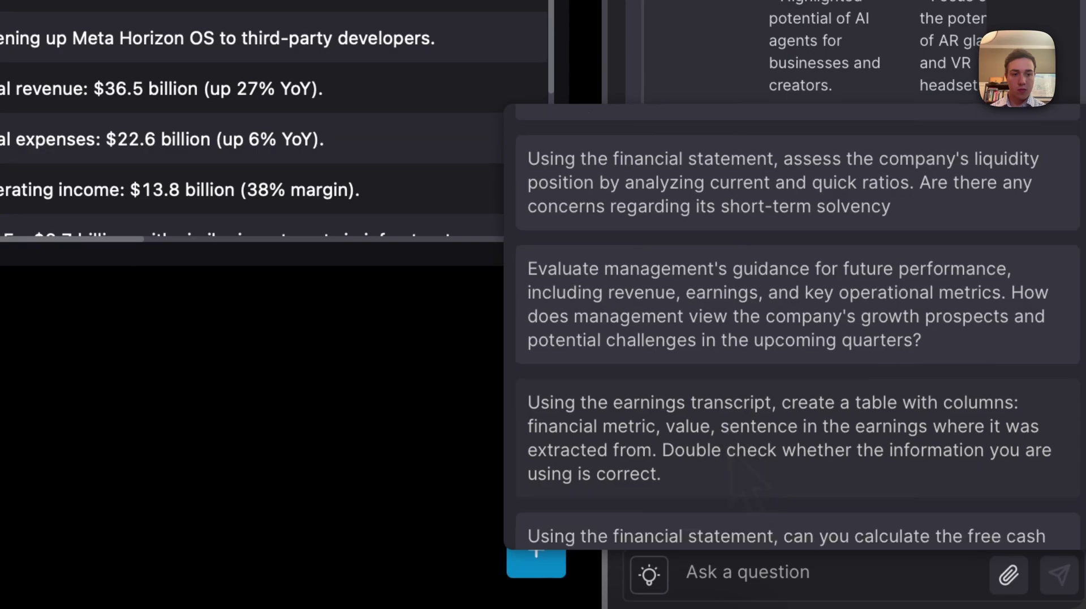
pyautogui.scroll(-3, 732, 461)
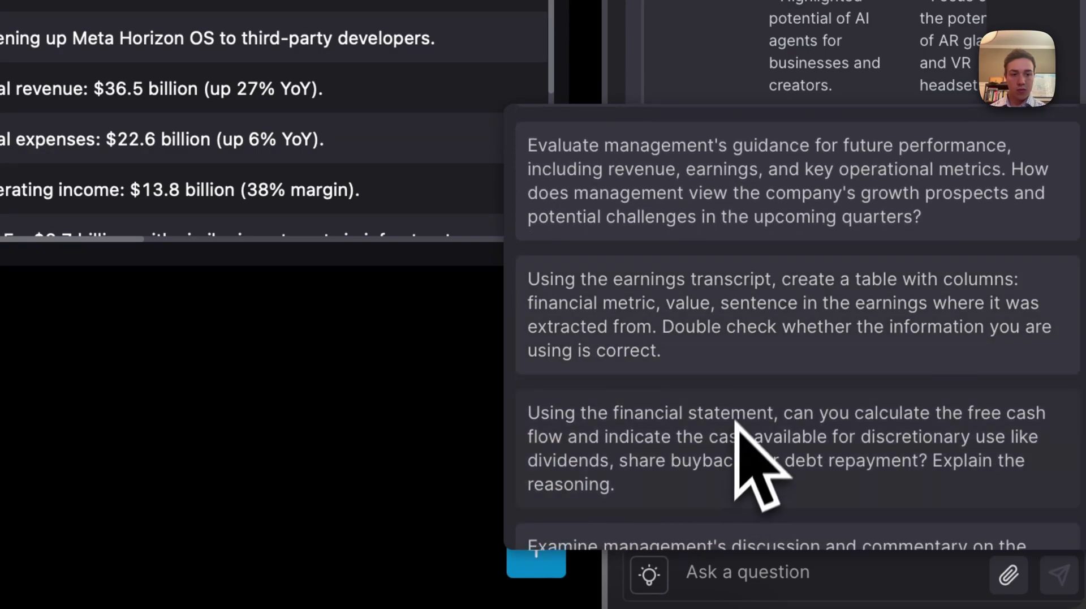
pyautogui.scroll(-3, 733, 327)
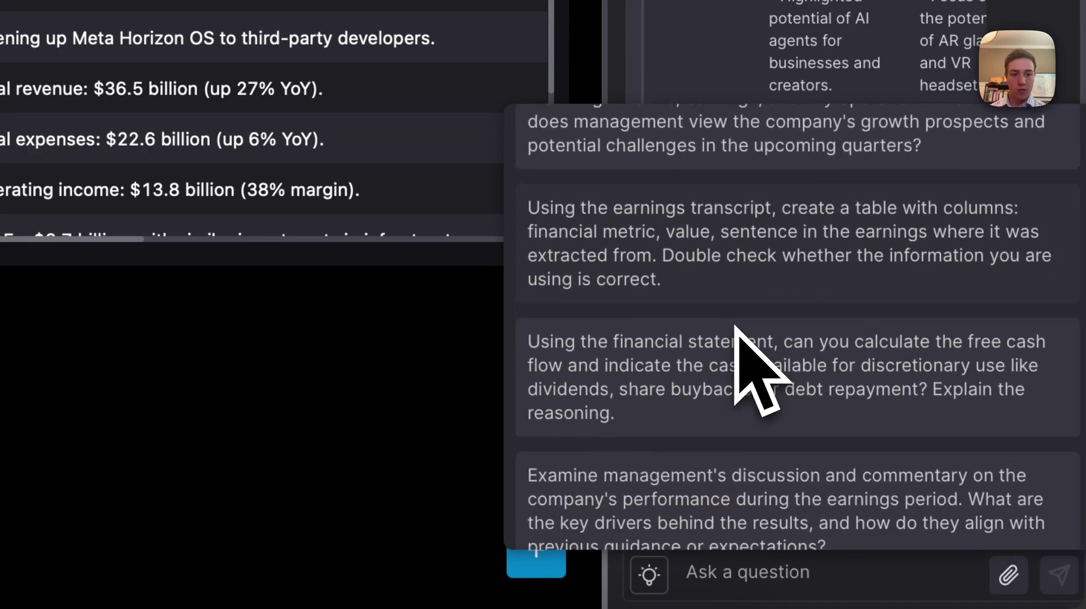
pyautogui.scroll(-2, 720, 223)
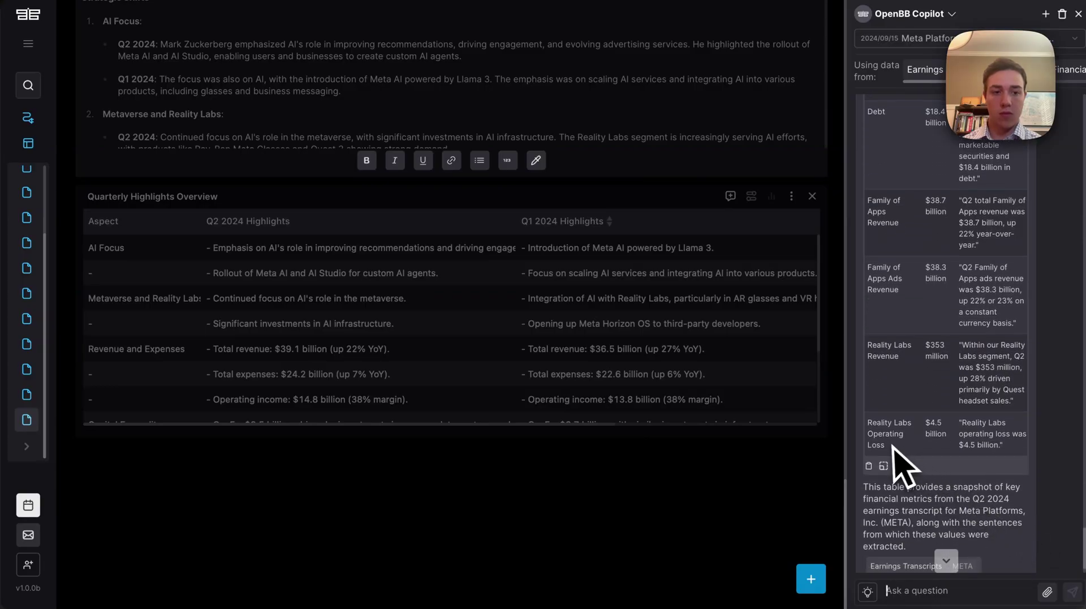
# Create a widget titled "Quarterly Financial Summary" from the Copilot's metrics table and enlarge it to the full dashboard width
pyautogui.click(884, 466)
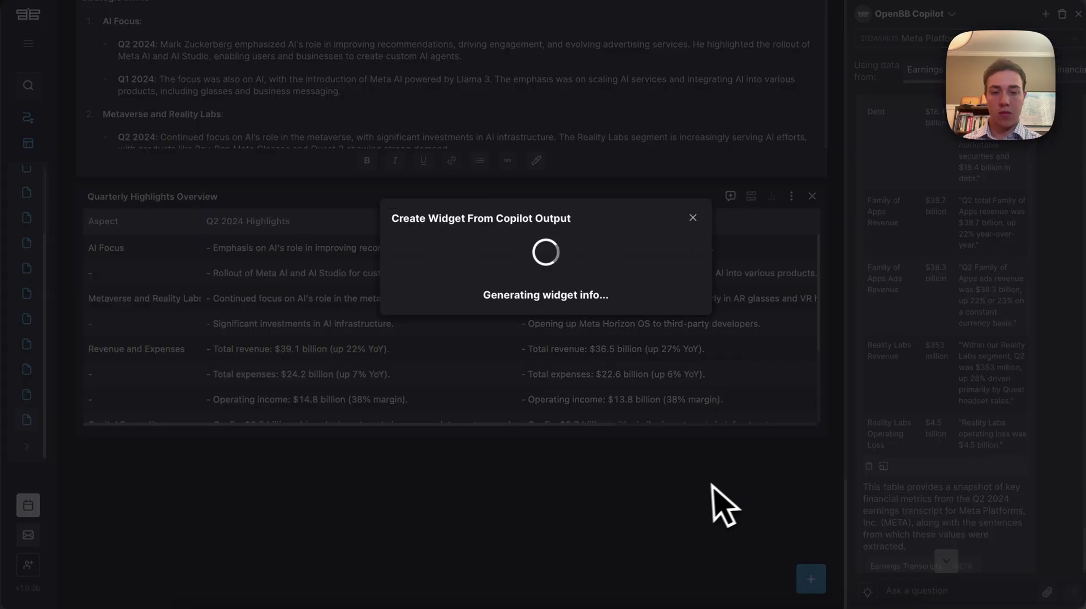
pyautogui.tripleClick(532, 253)
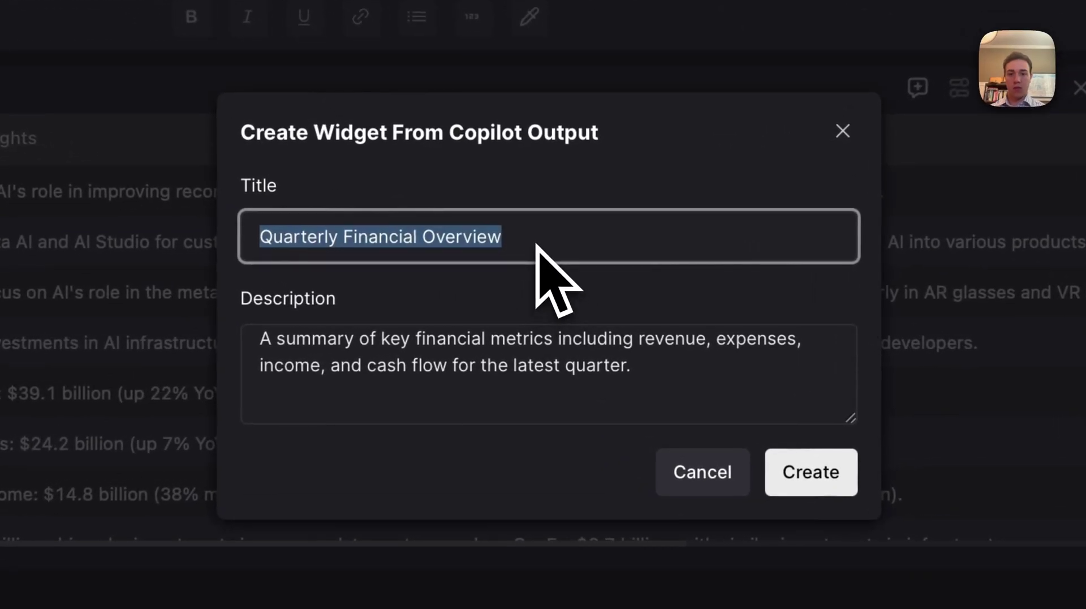
pyautogui.click(538, 251)
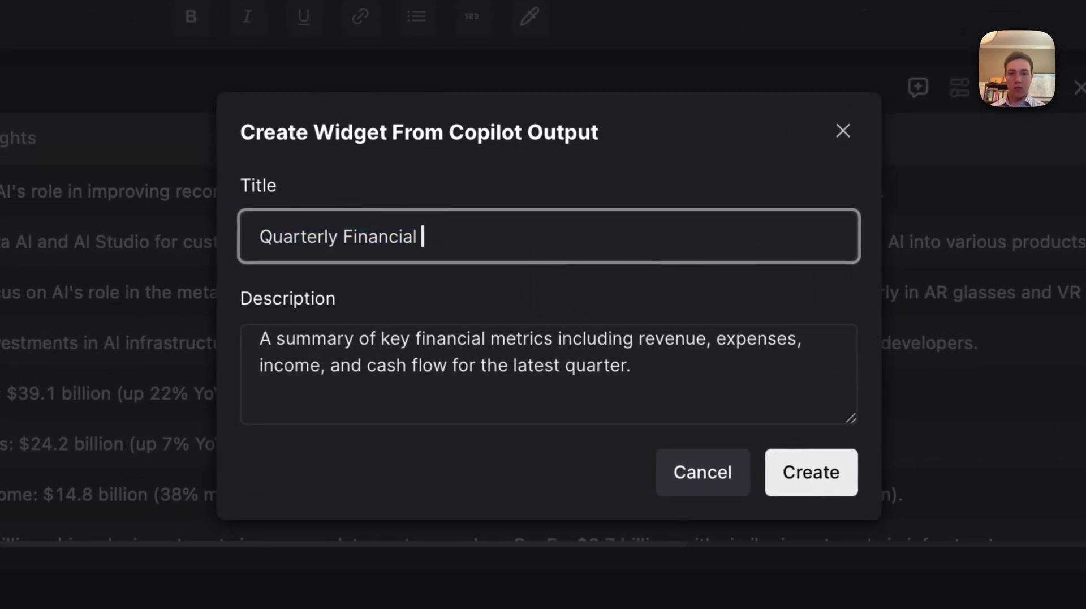
pyautogui.click(774, 478)
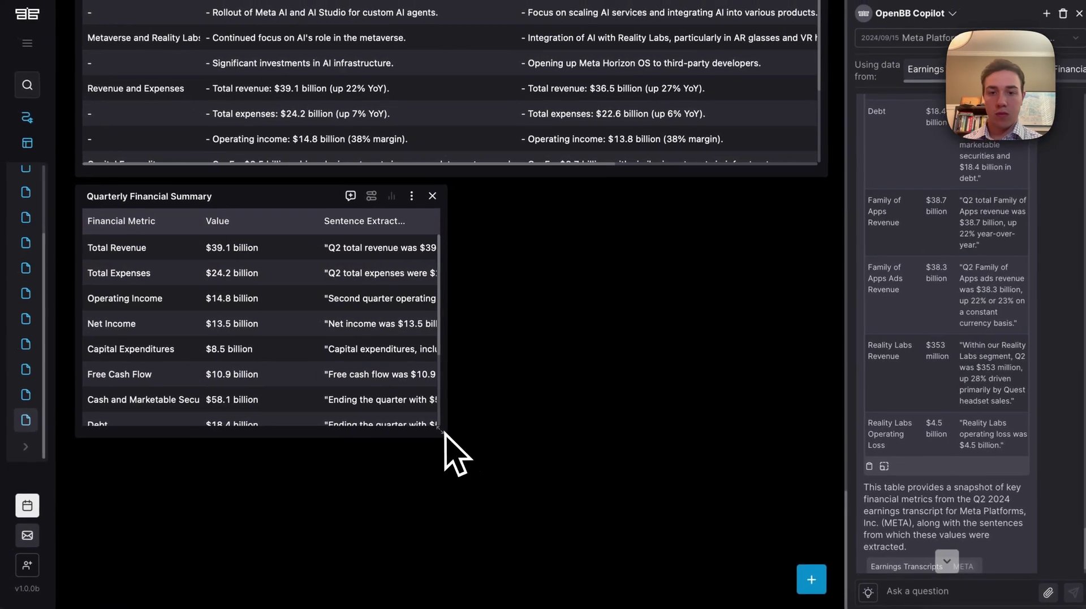
pyautogui.moveTo(797, 490); pyautogui.dragTo(814, 501)
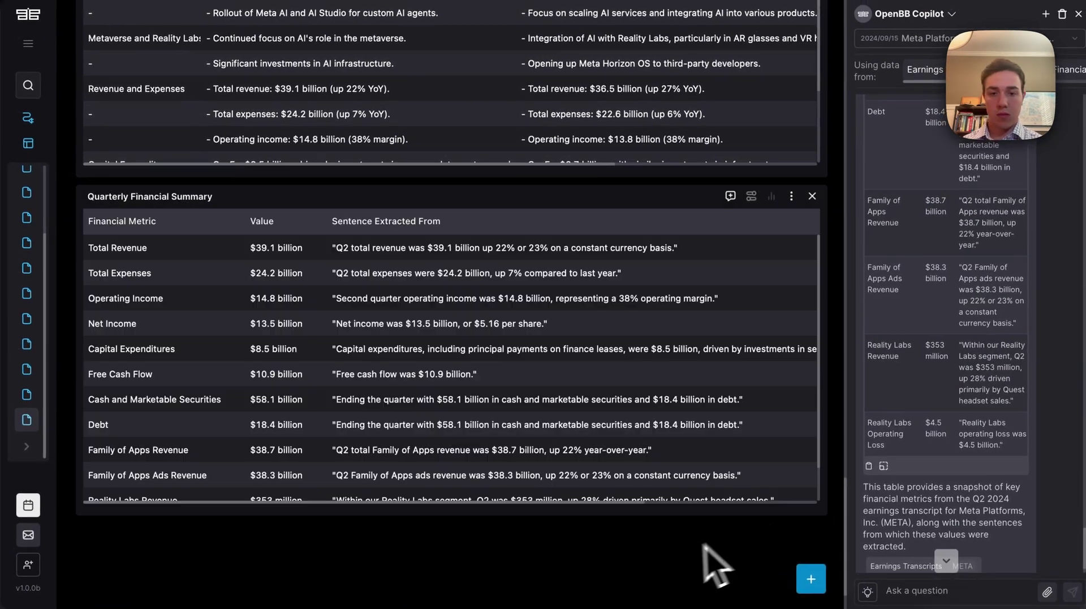
pyautogui.scroll(-1, 565, 554)
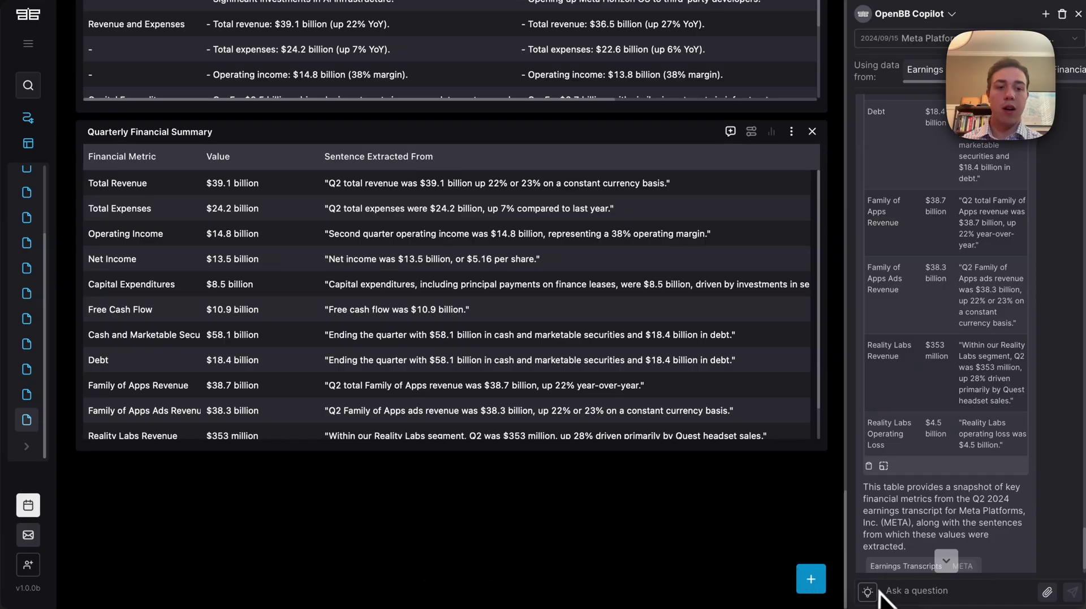
# Review the whole IS Drivers tab, from the income statement and earnings transcript through the notes and cost tables to the quarterly summary tables
pyautogui.scroll(20, 837, 352)
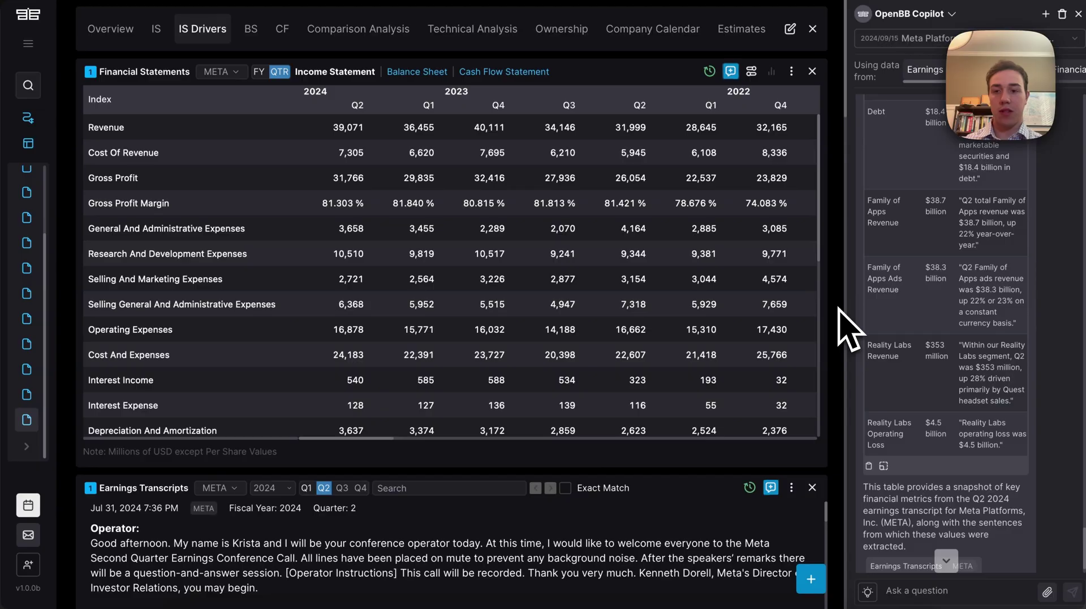
pyautogui.scroll(-4, 849, 328)
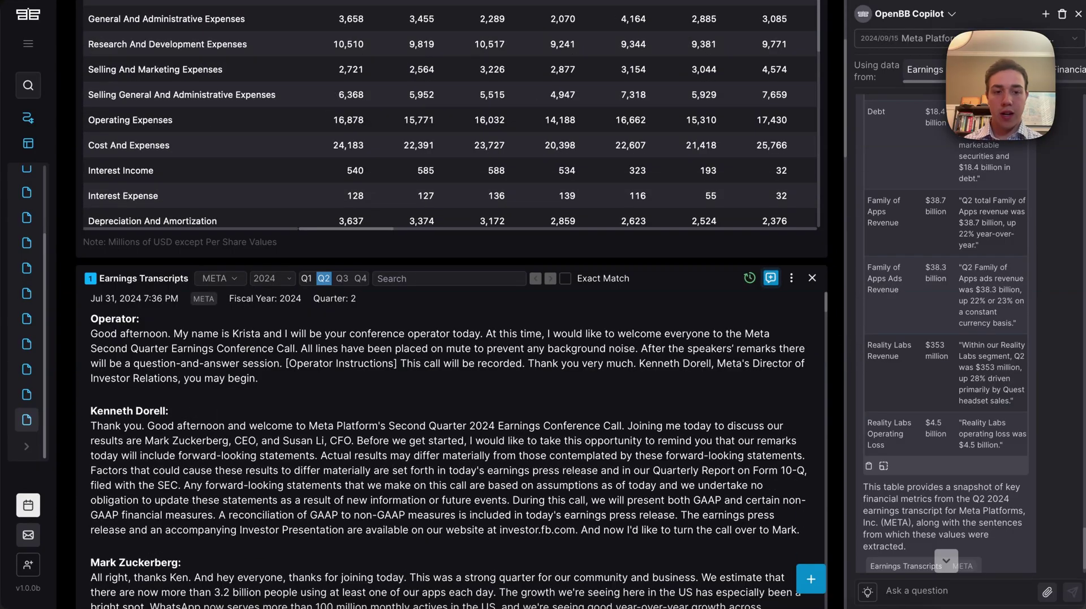
pyautogui.scroll(-3, 839, 308)
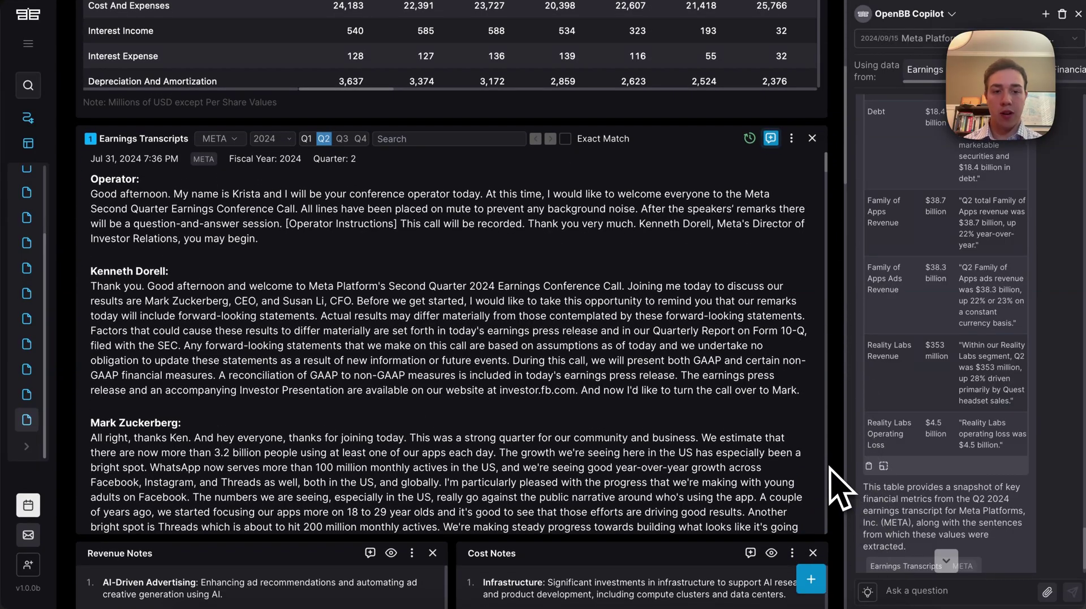
pyautogui.scroll(-10, 839, 489)
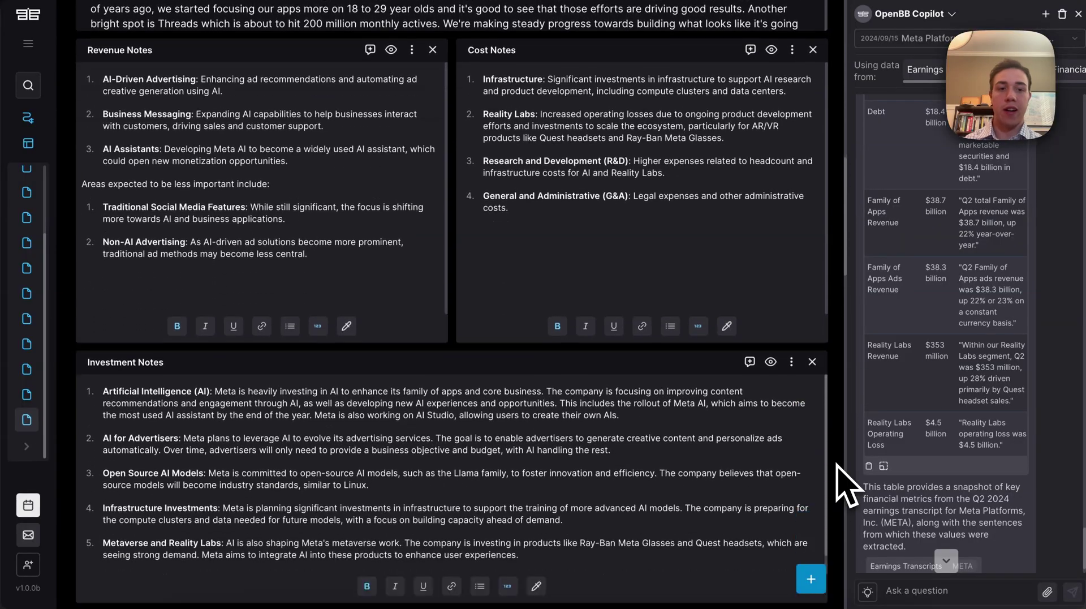
pyautogui.scroll(-10, 839, 489)
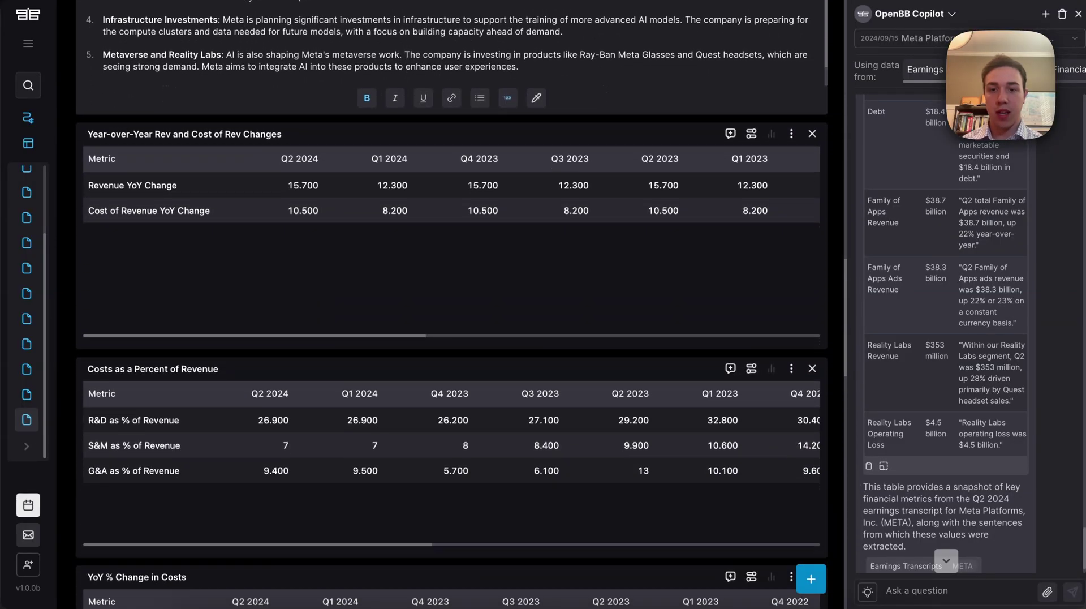
pyautogui.scroll(-10, 839, 490)
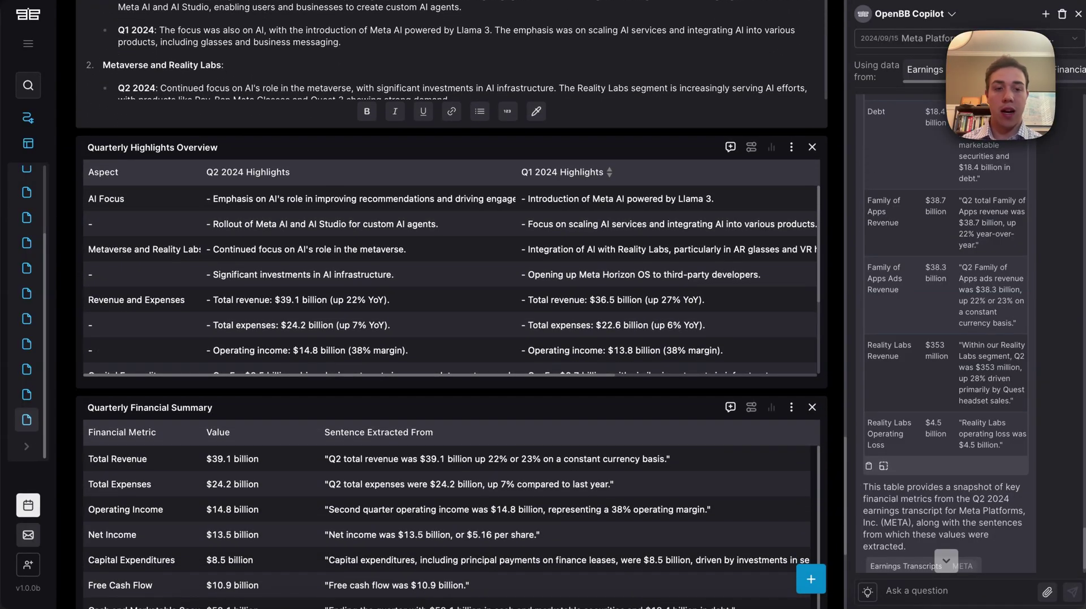
pyautogui.scroll(5, 451, 283)
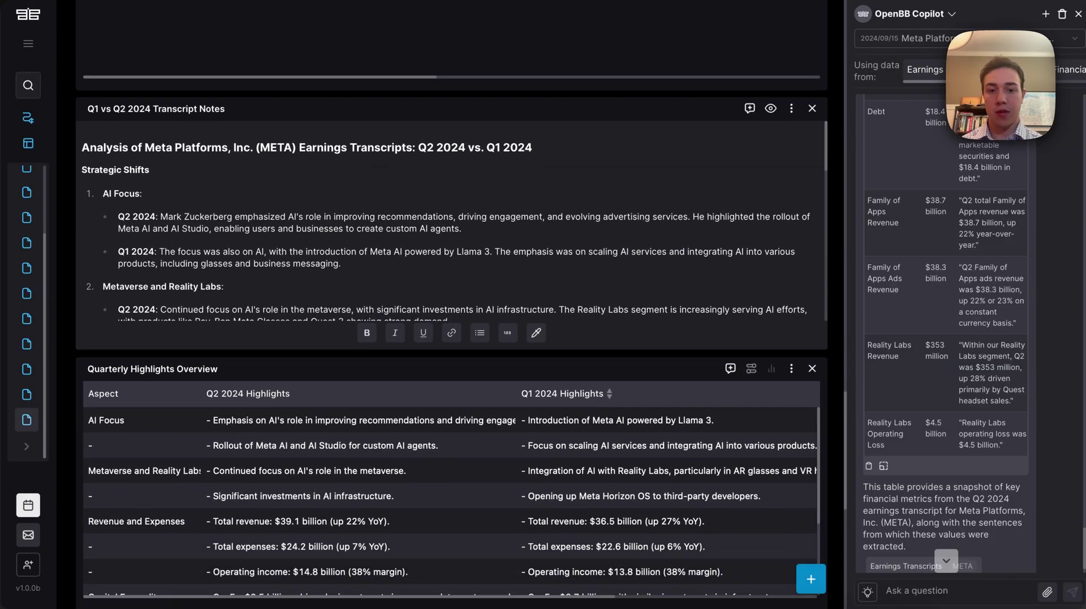